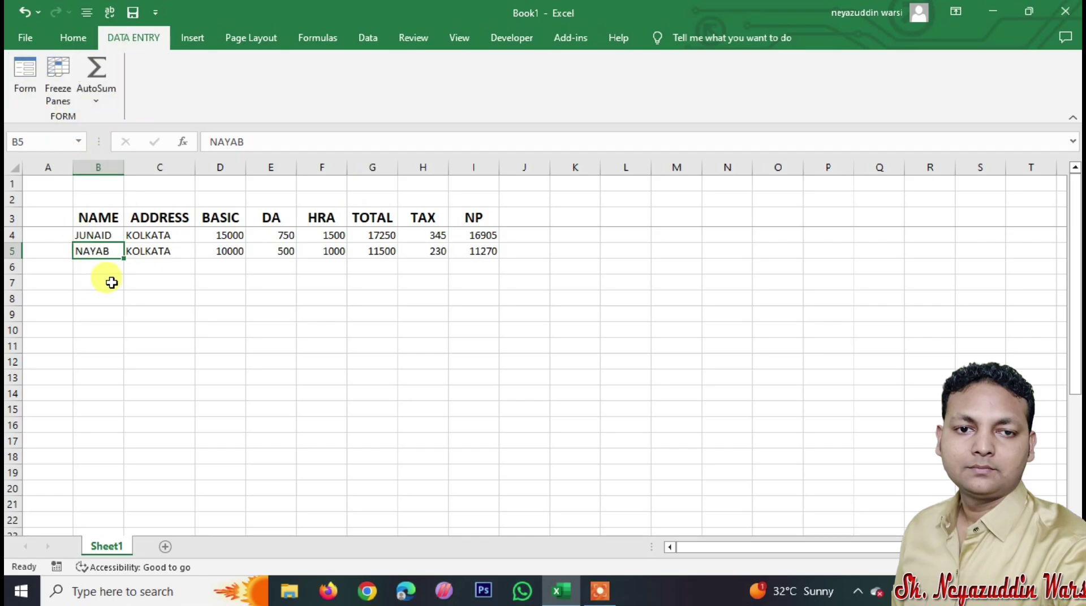
Examine the formulas behind DA, HRA, TOTAL, TAX and NP in the first employee record
left_click(331, 236)
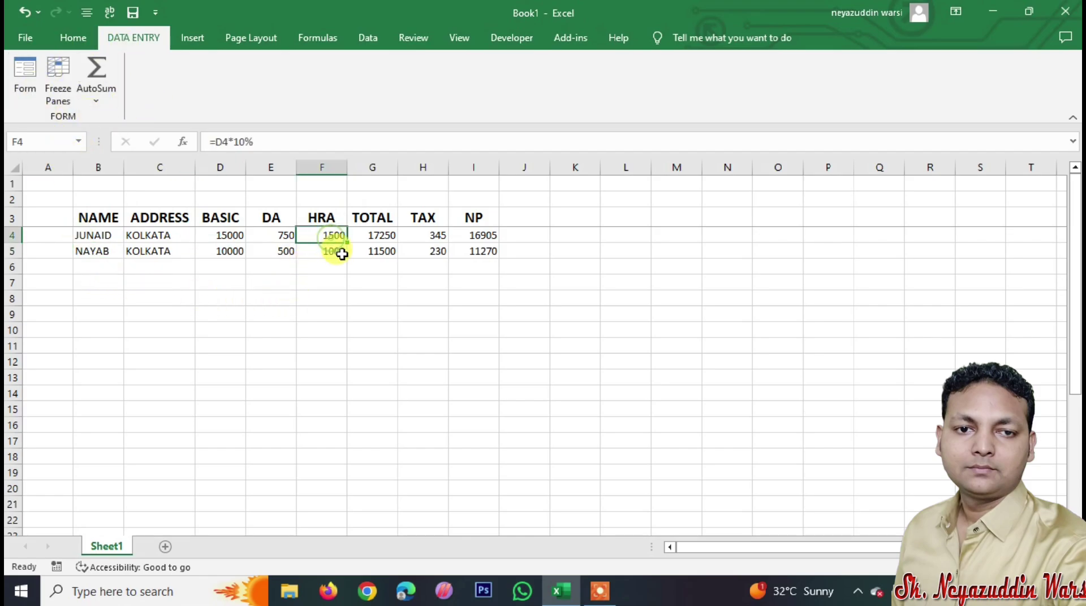
left_click(285, 236)
left_click(375, 236)
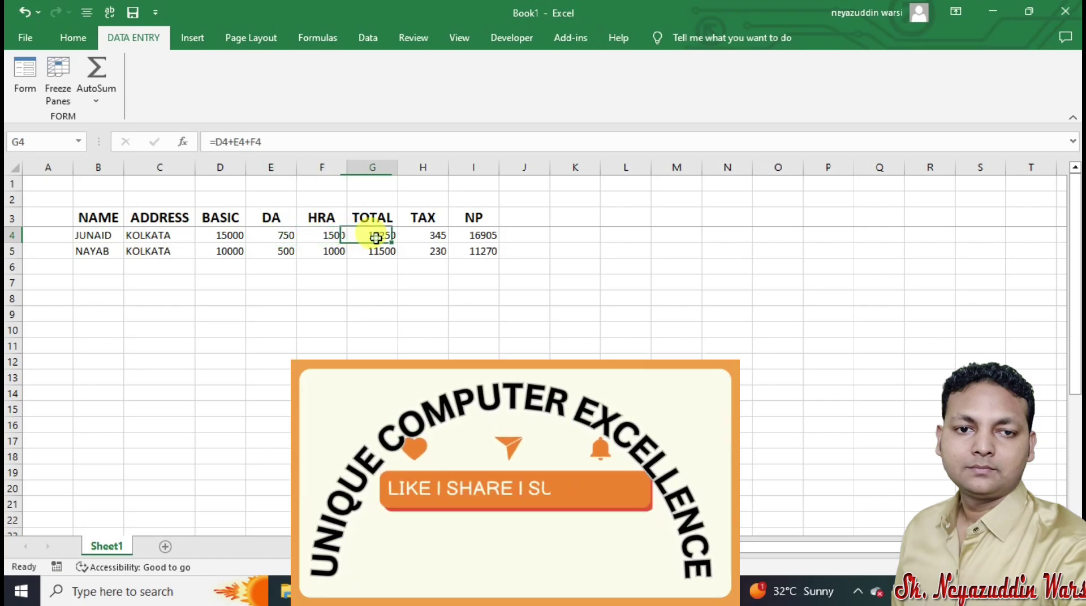
left_click(428, 238)
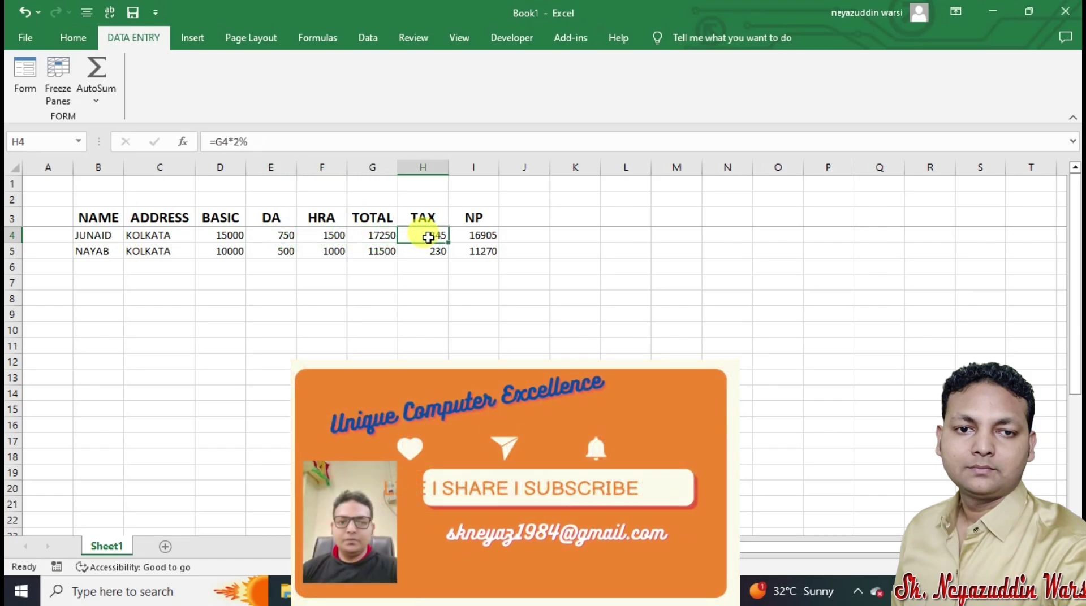
left_click(280, 238)
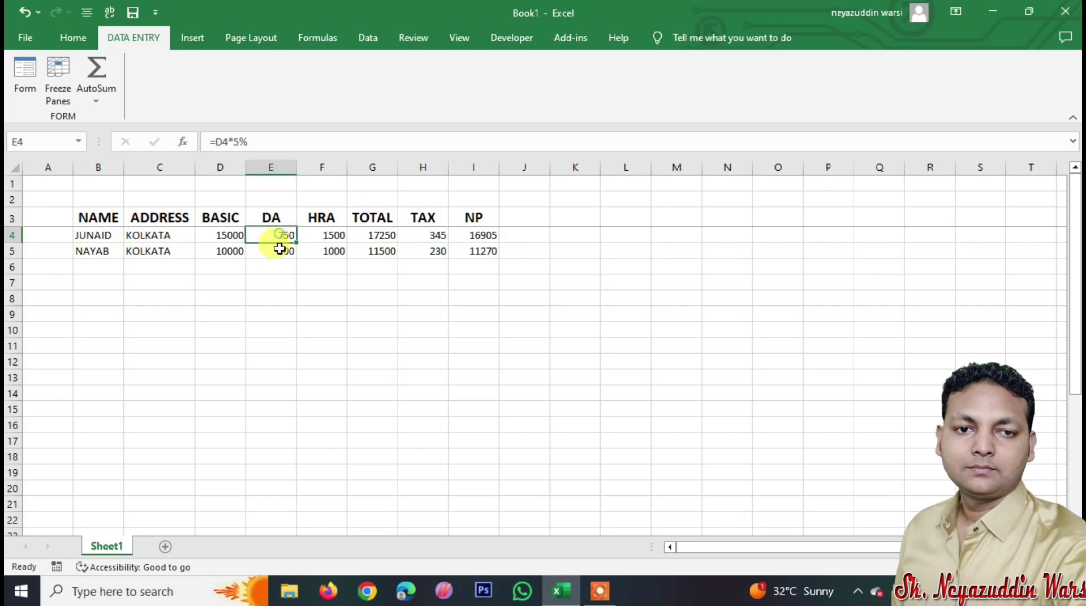
left_click(326, 237)
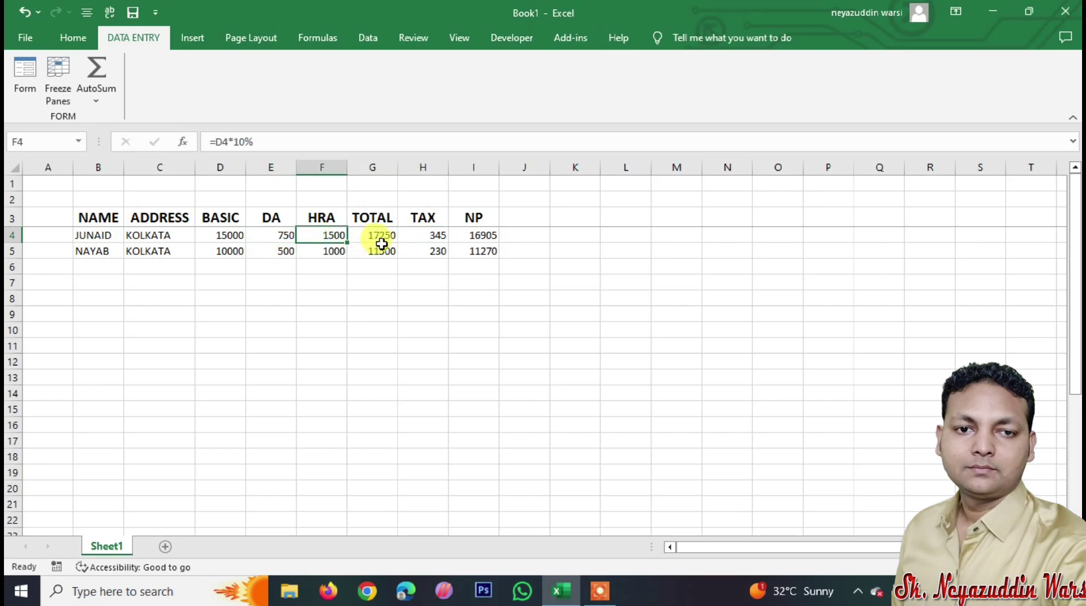
left_click(377, 238)
left_click(437, 237)
left_click(484, 236)
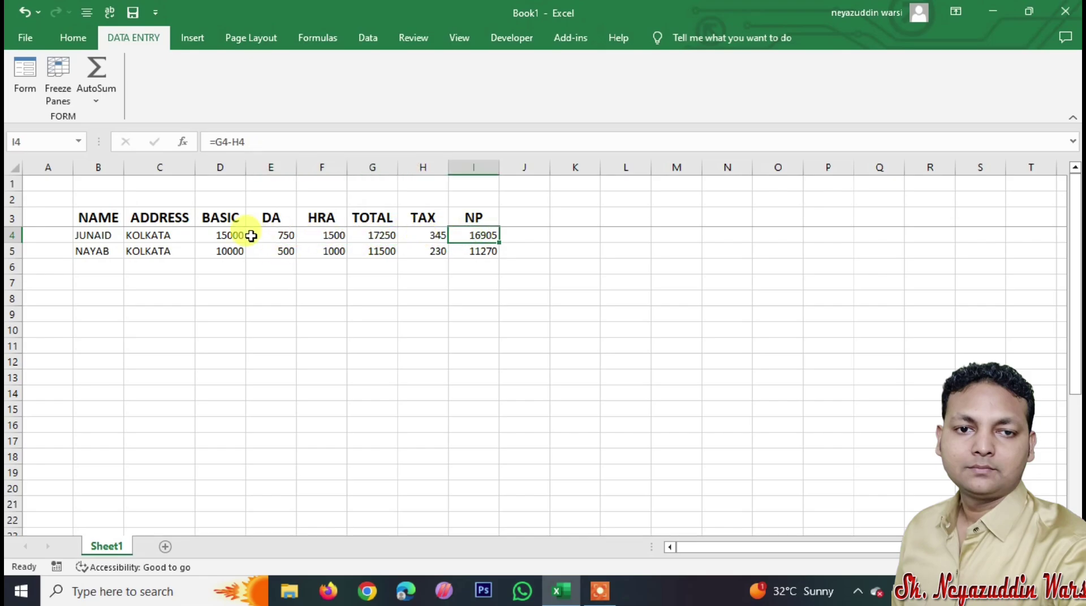
left_click(279, 237)
left_click_drag(285, 237, 482, 236)
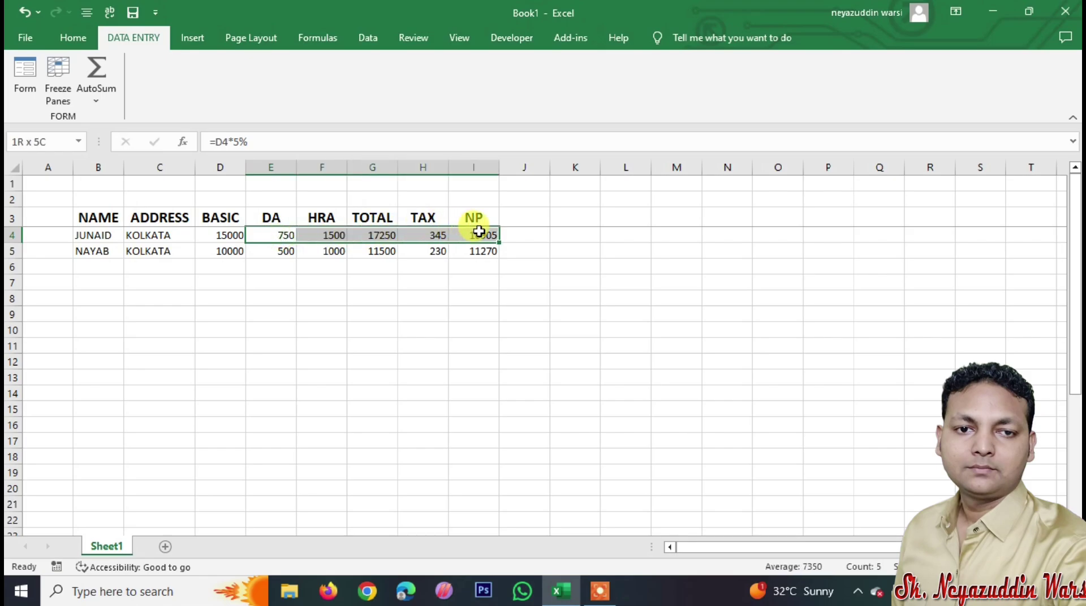
Add a new record through the data entry form with the employee's name, address DEL and basic 18000
left_click(102, 239)
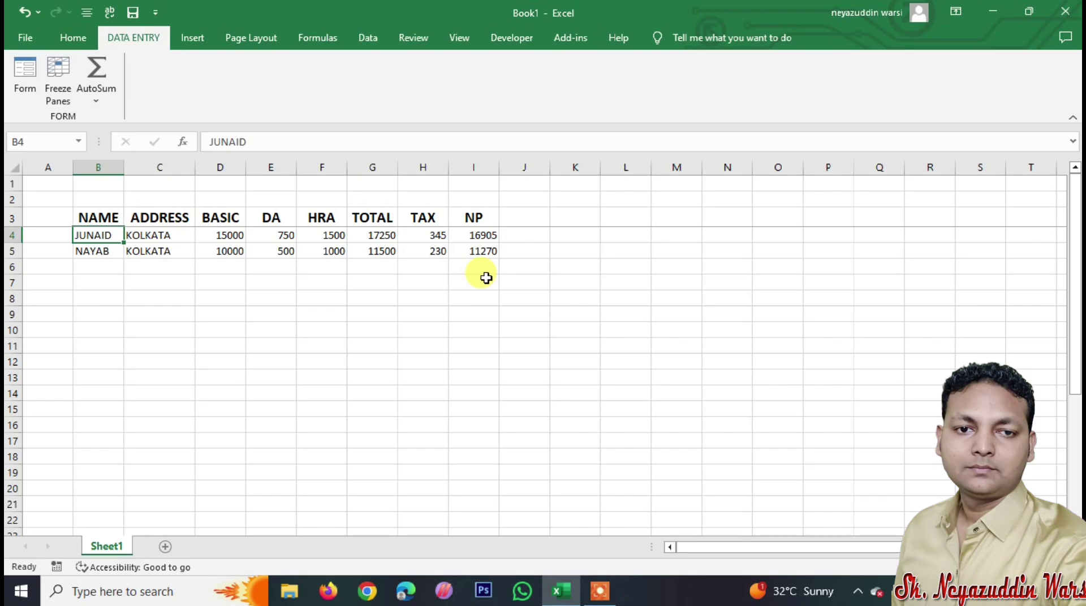
left_click(27, 76)
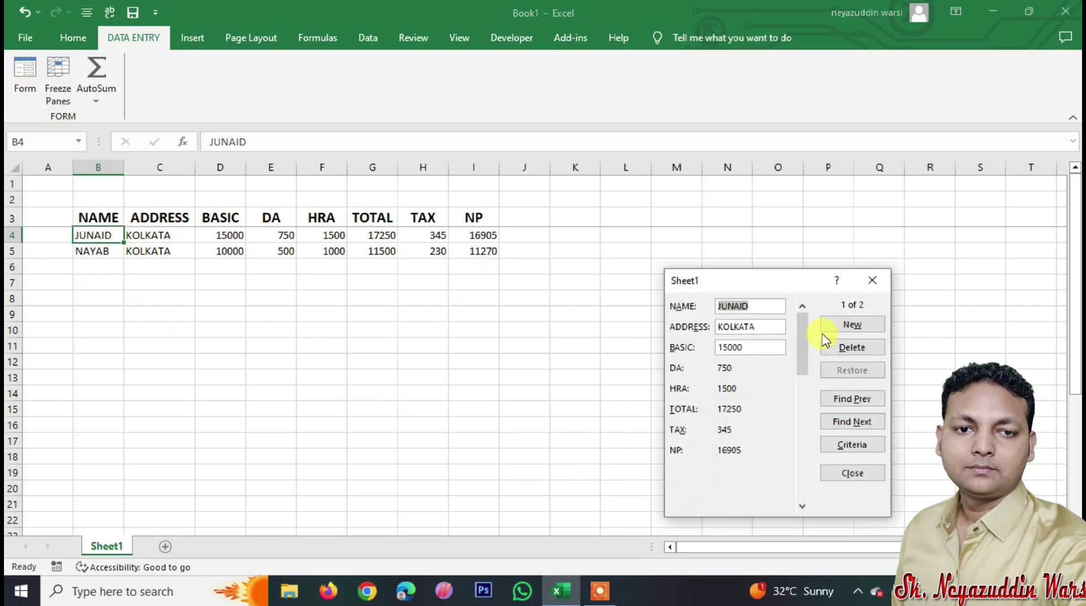
left_click(843, 325)
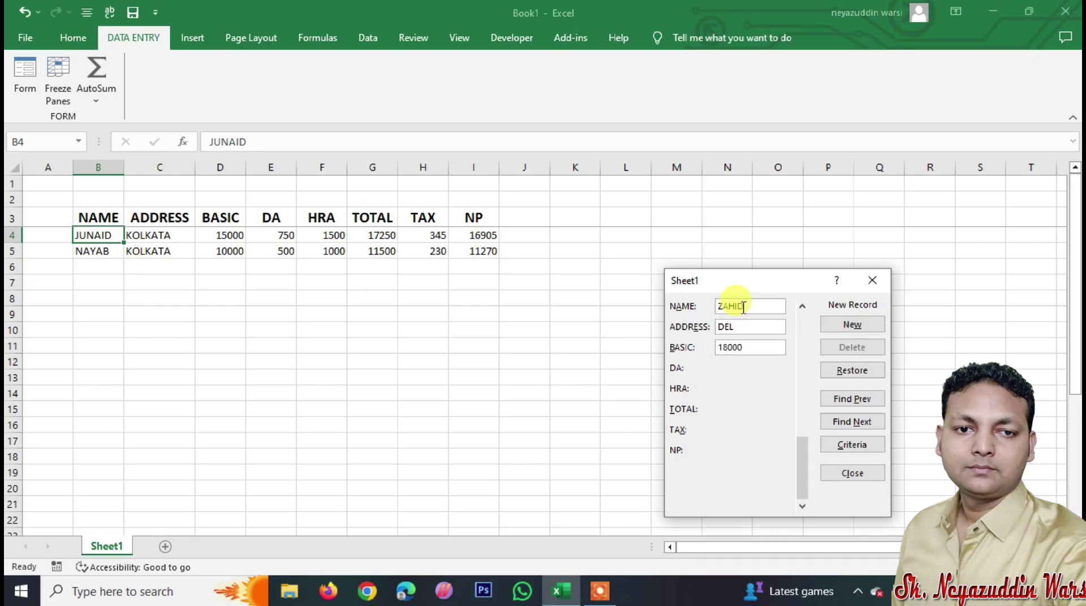
key("Return")
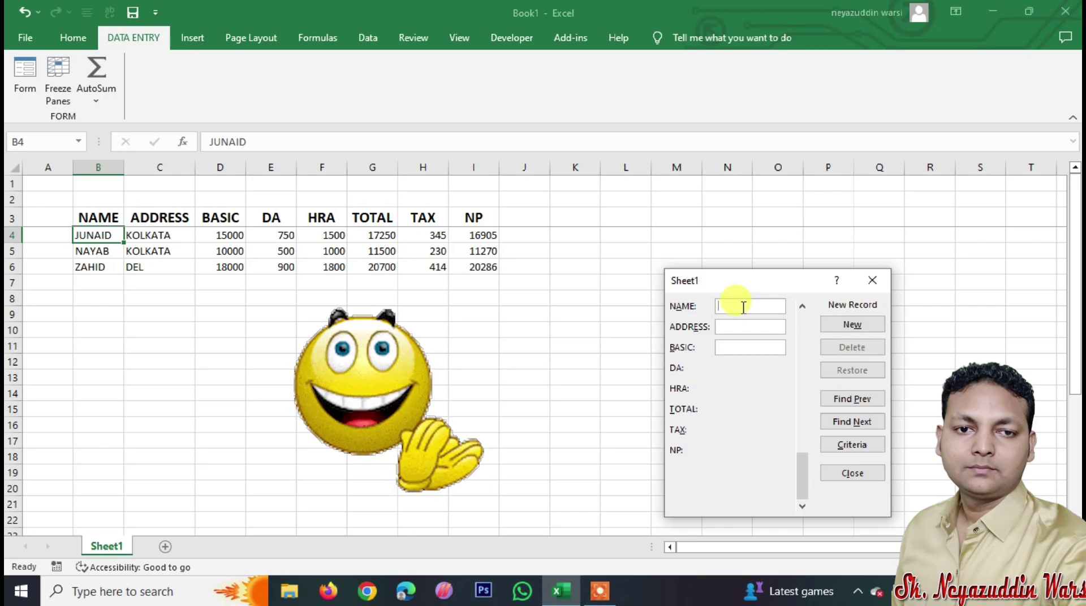
Add another form record with the employee's name, address KOL and basic 25000, and close the form
type("EJAZ")
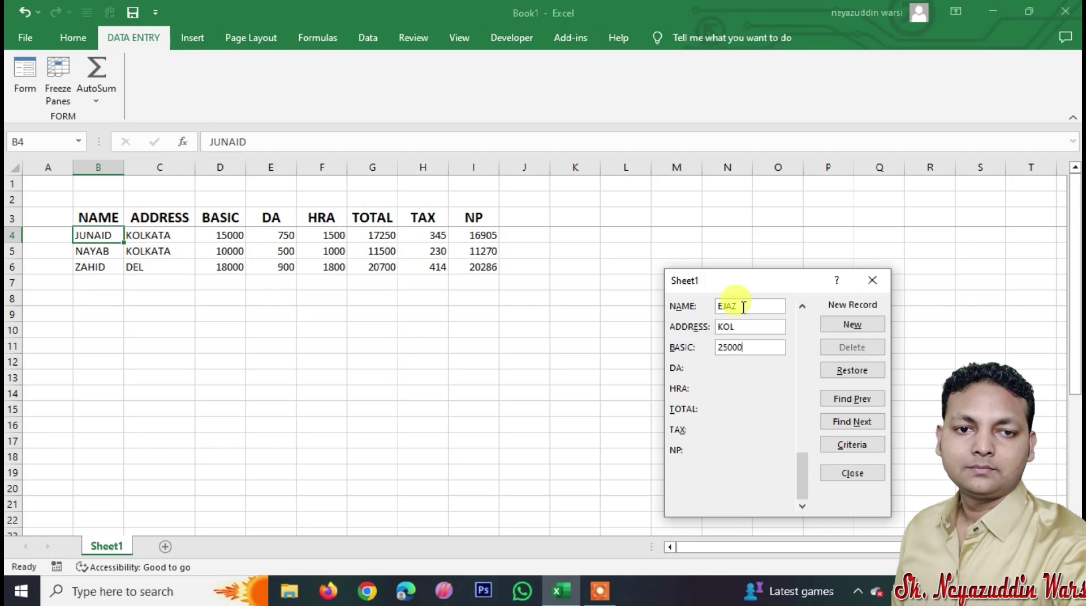
key("Return")
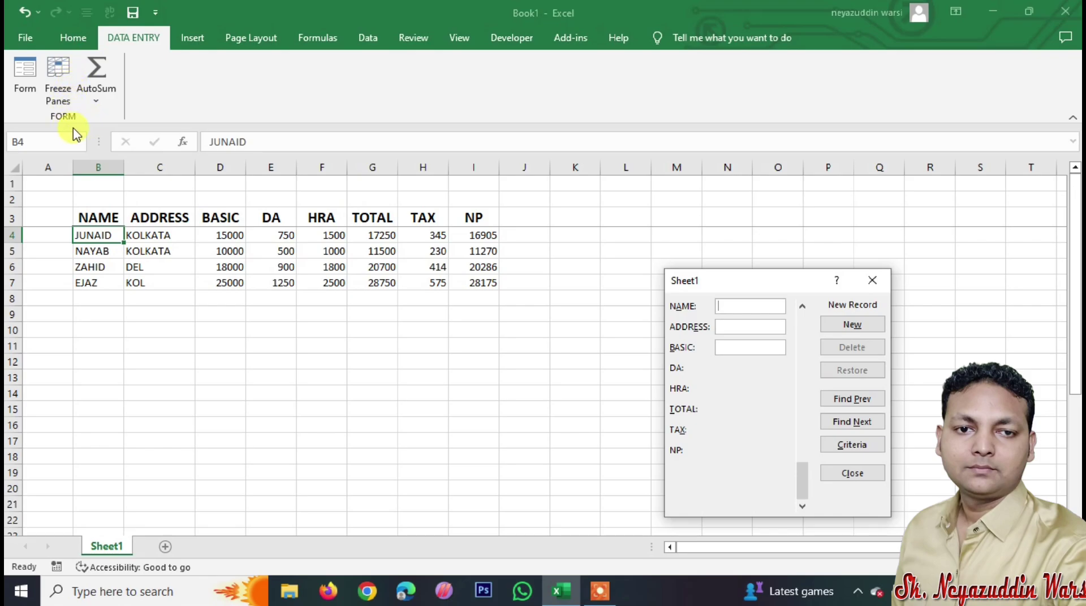
left_click(871, 281)
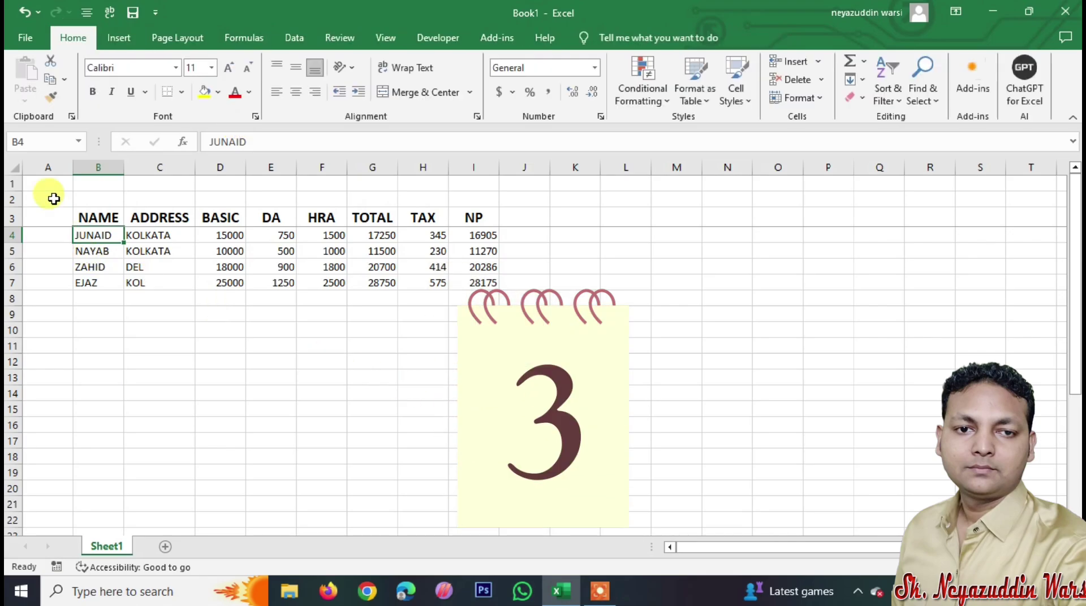
Create a new blank workbook
left_click(24, 36)
left_click(46, 110)
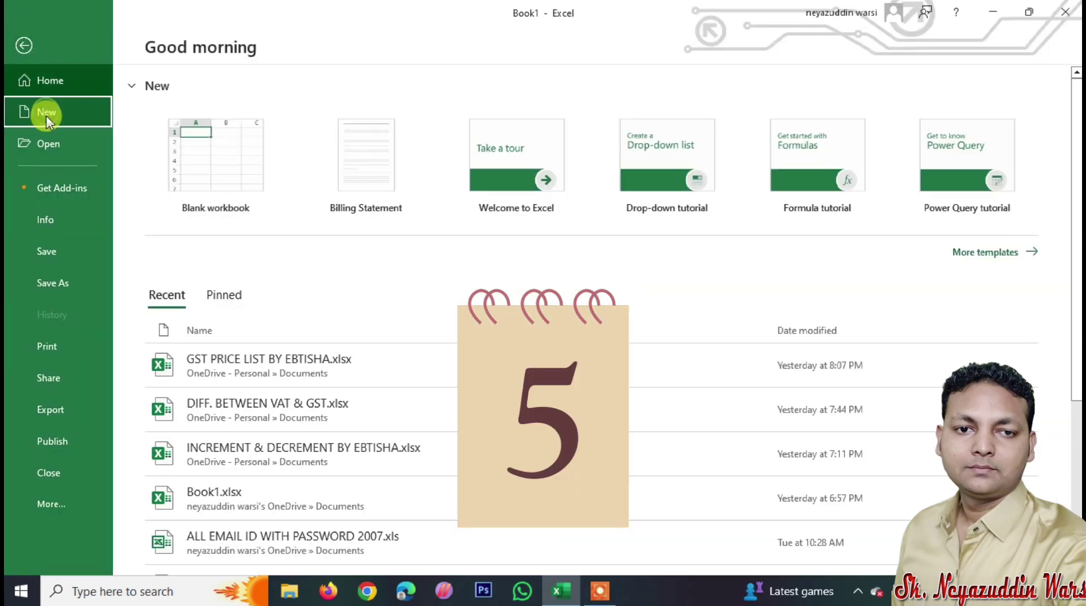
left_click(280, 224)
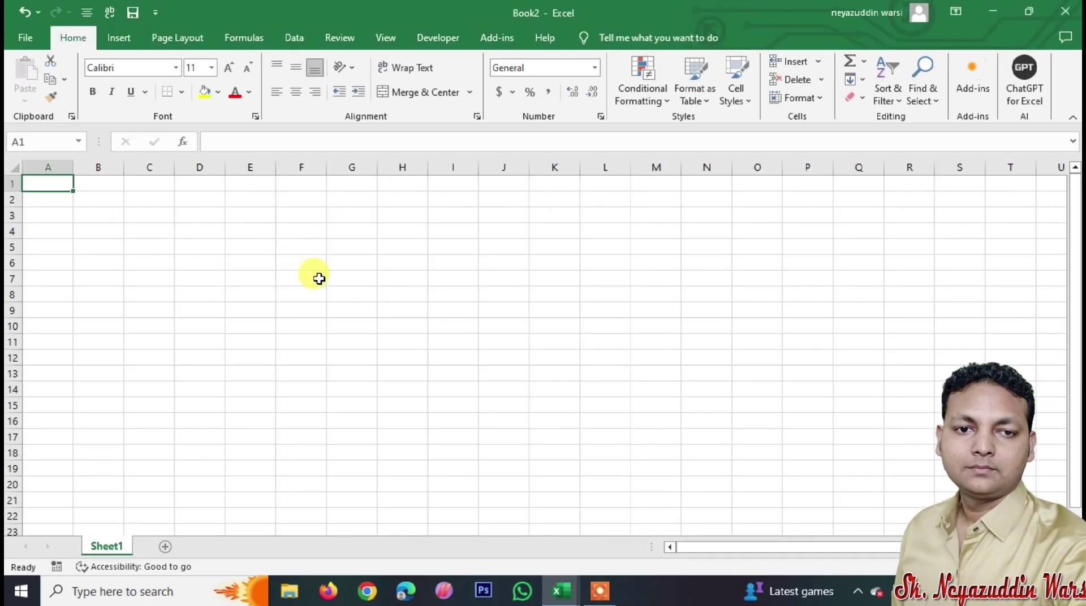
Enter the headings NAME, ADDRESS and BASIC in cells B3 to D3
left_click(113, 218)
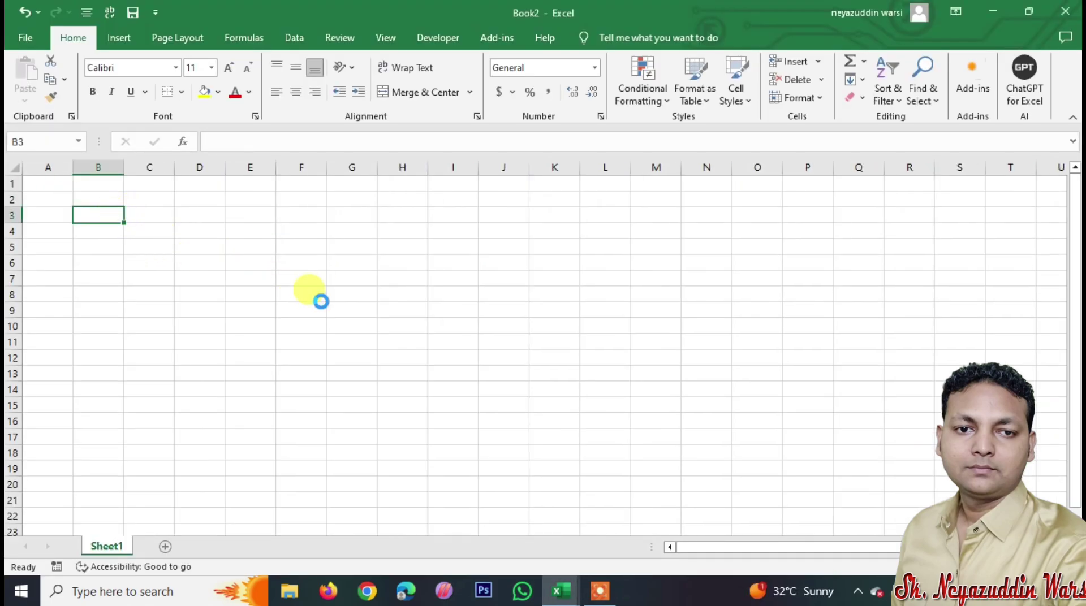
scroll(319, 299, "up", 2, "ctrl")
scroll(321, 301, "up", 1, "ctrl")
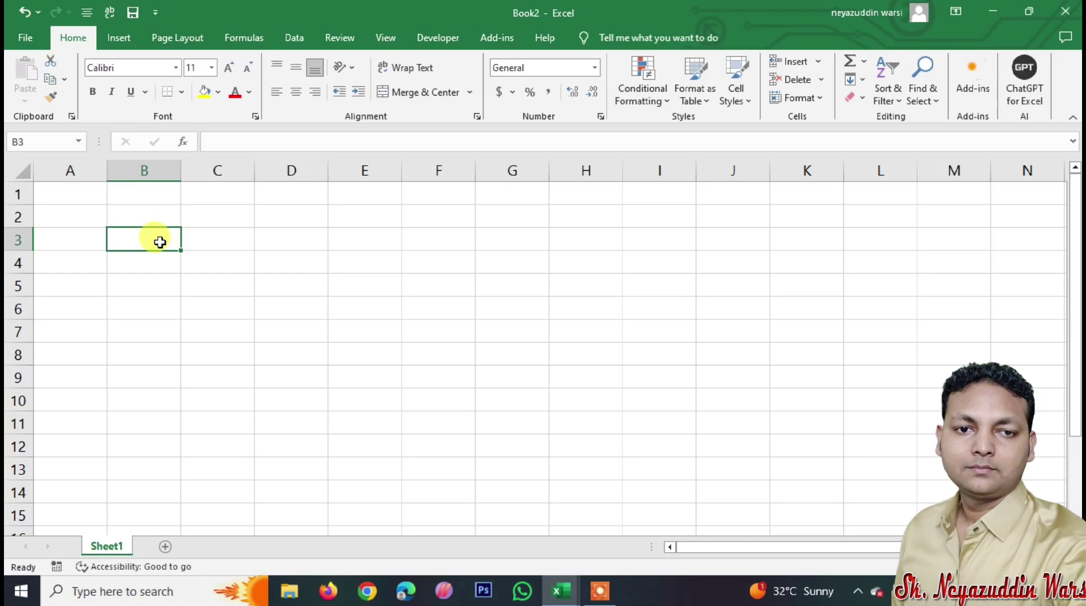
type("NAME")
key("Tab")
type("A")
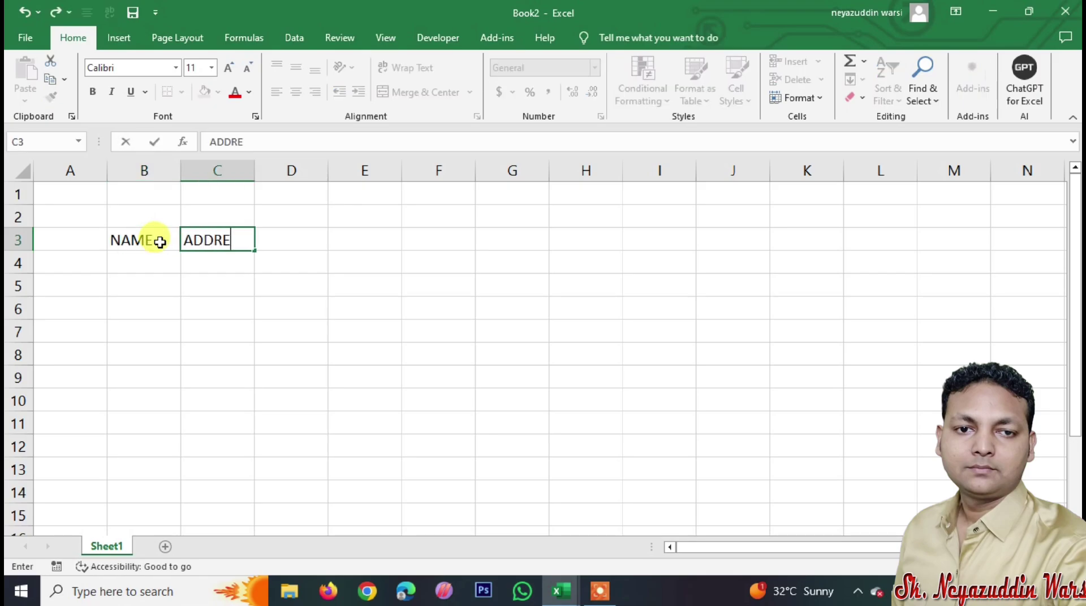
type("DDRESS")
key("Tab")
type("BASIC")
key("Tab")
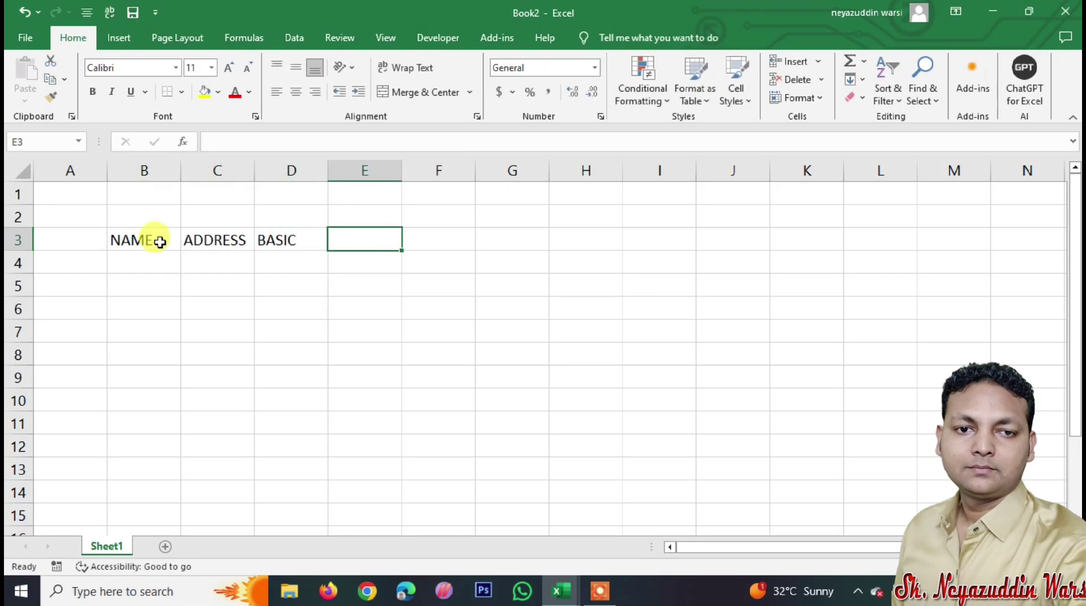
Enter the remaining headings DA, HRA, TOTAL, TAX and NP in cells E3 to I3
type("DA")
key("Tab")
type("HRA")
key("Tab")
type("Q")
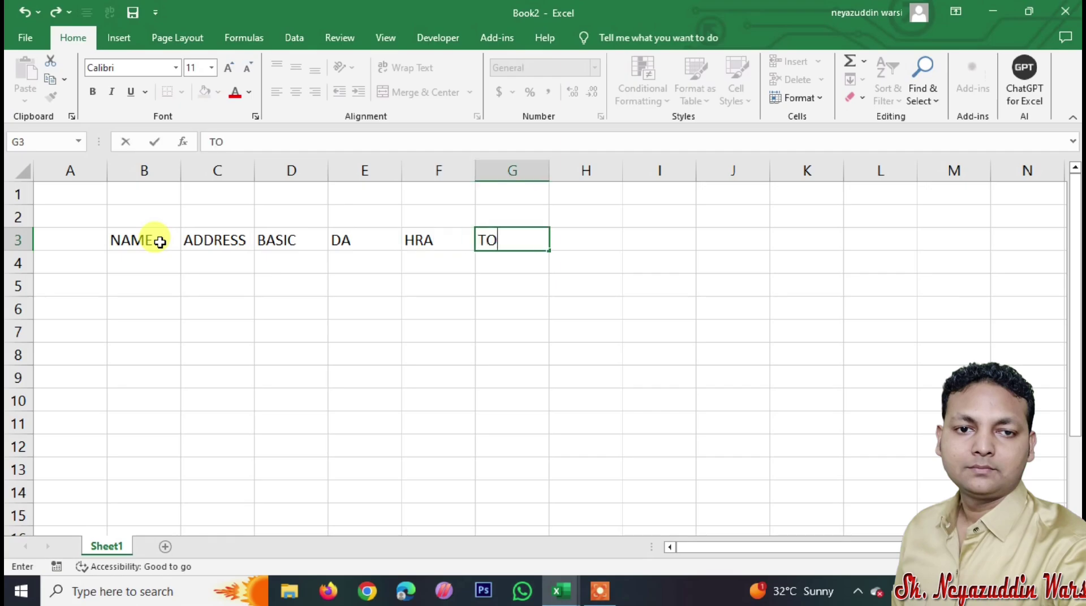
type("OTAL")
key("Tab")
type("TAX")
key("Tab")
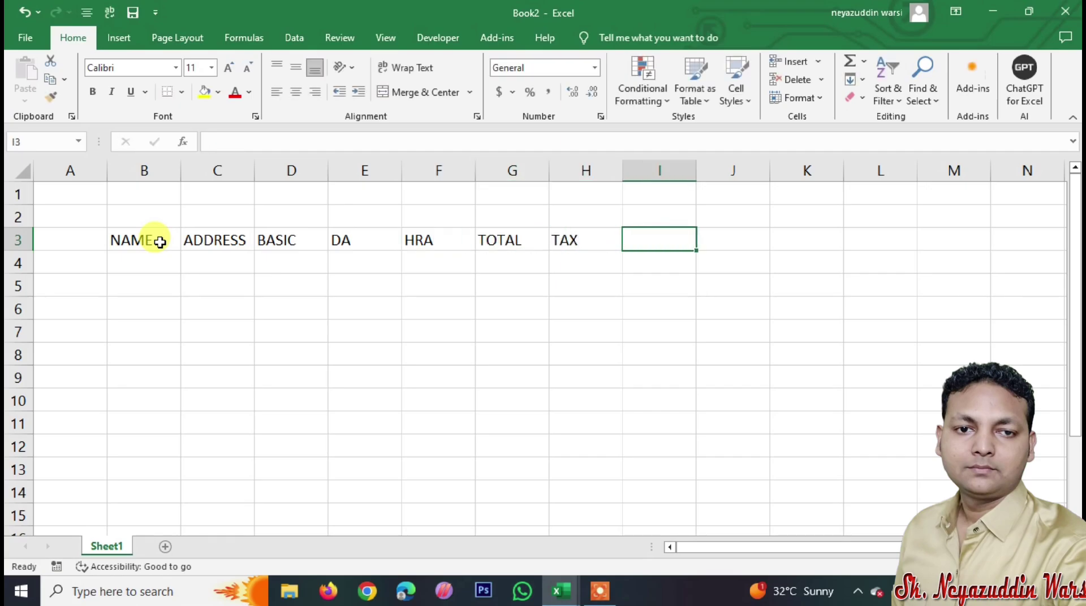
type("NP")
left_click(213, 304)
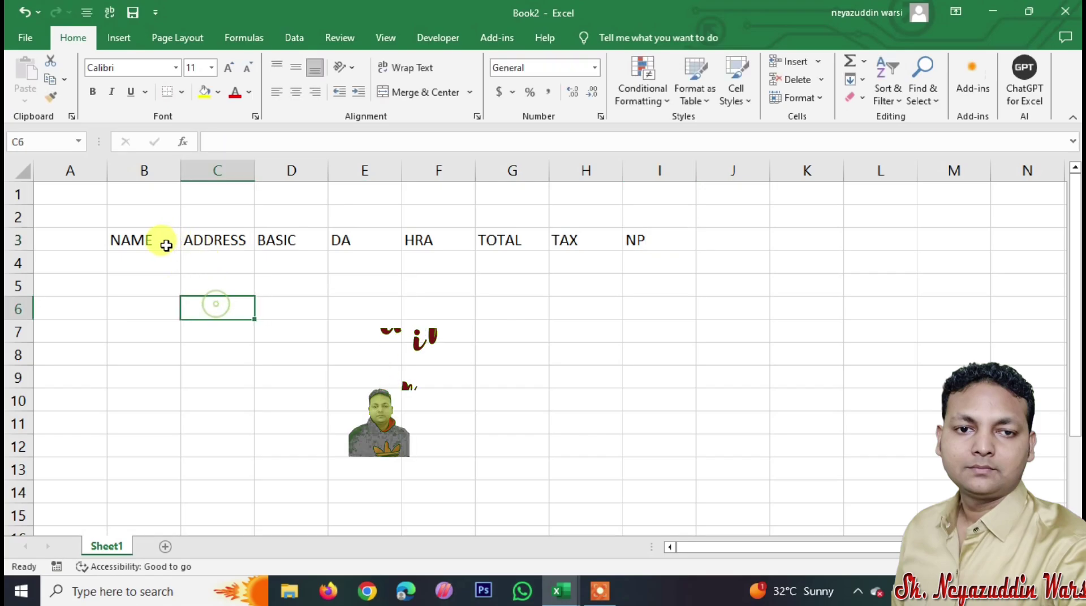
Format the headings in B3:I3 as centred, bold, 12-point text and widen the ADDRESS column
left_click_drag(165, 245, 624, 234)
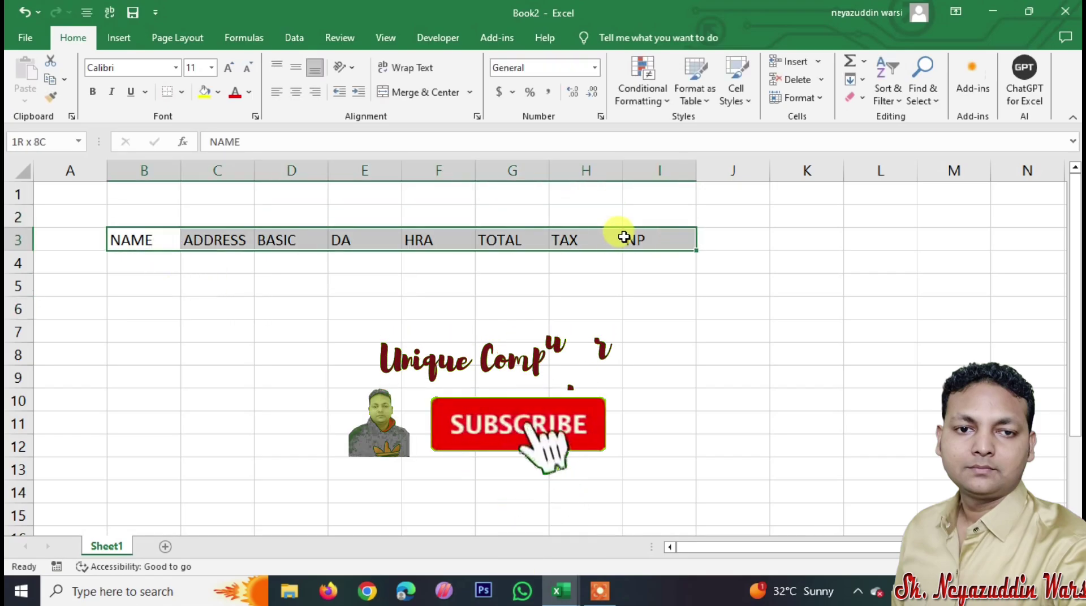
left_click(295, 92)
left_click(229, 68)
left_click(92, 92)
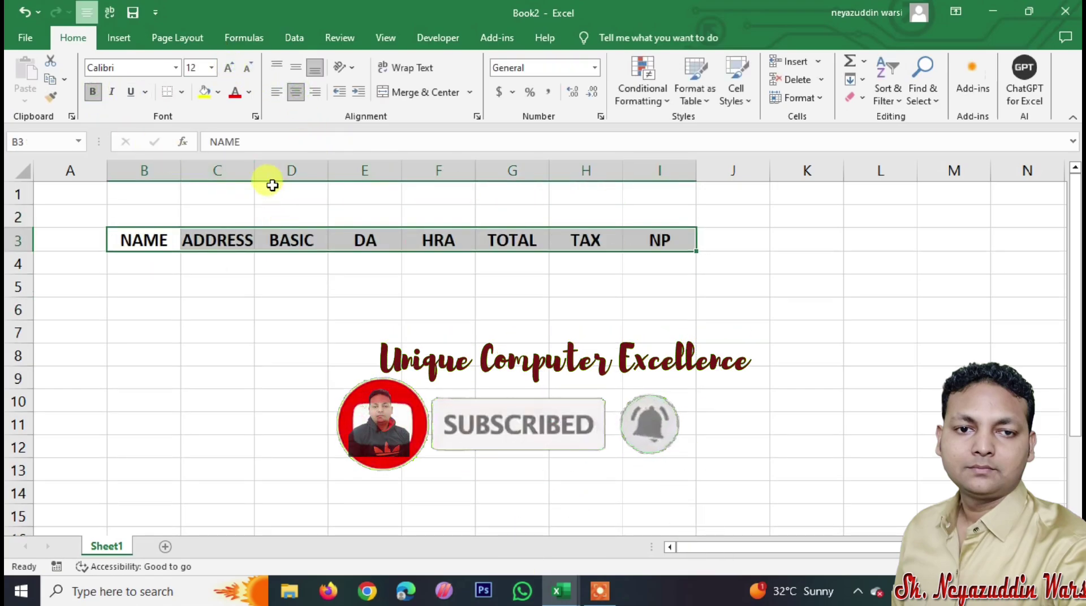
left_click_drag(255, 169, 284, 169)
left_click(394, 295)
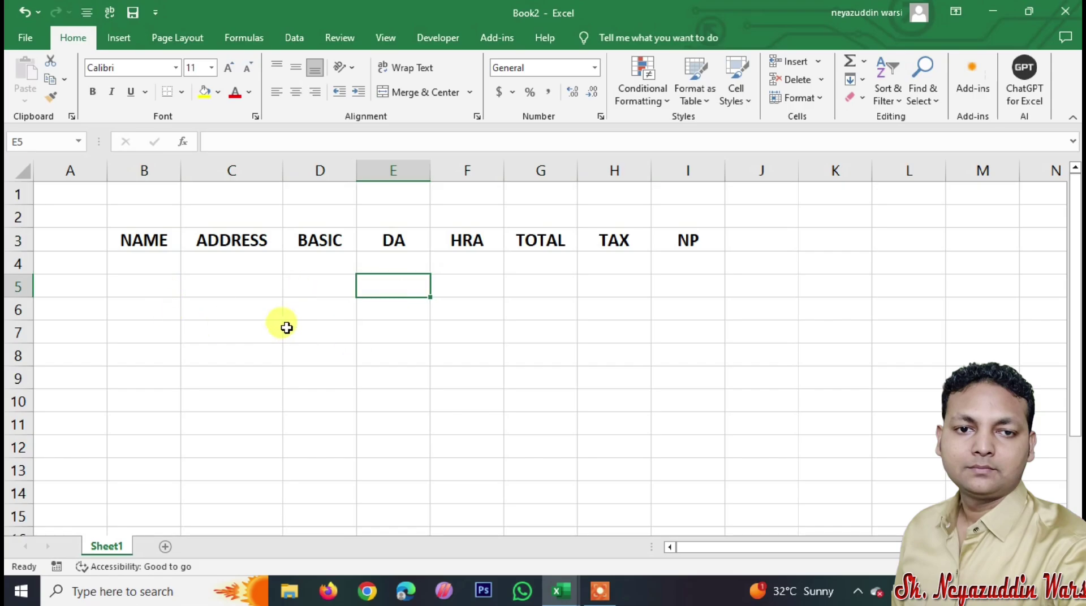
Calculate DA in cell E4 as 5% of the basic salary with =D4*5%
left_click(171, 266)
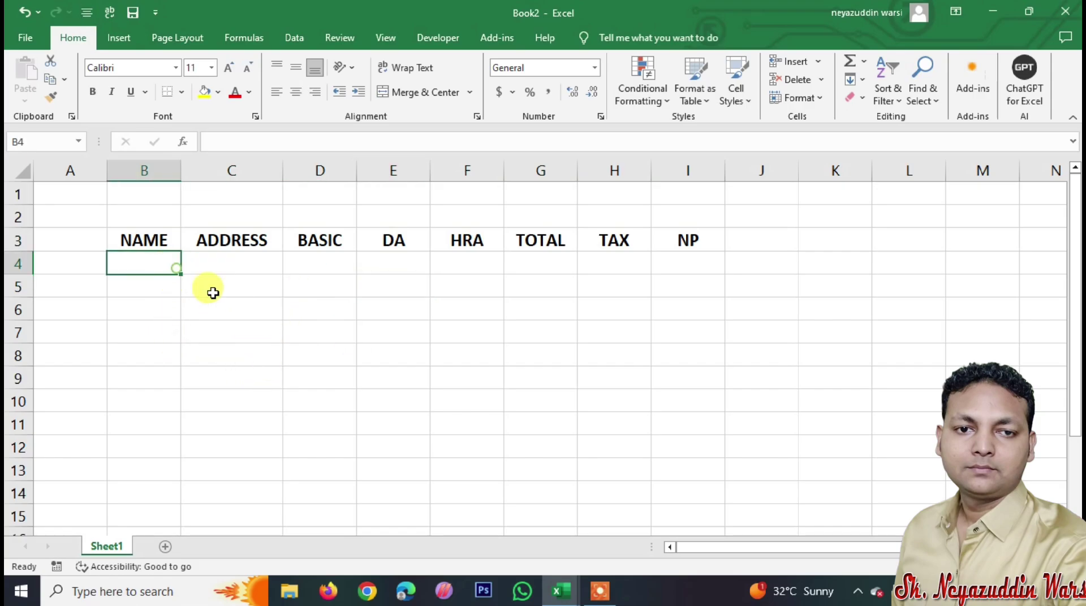
left_click(415, 269)
type("=")
key("Left")
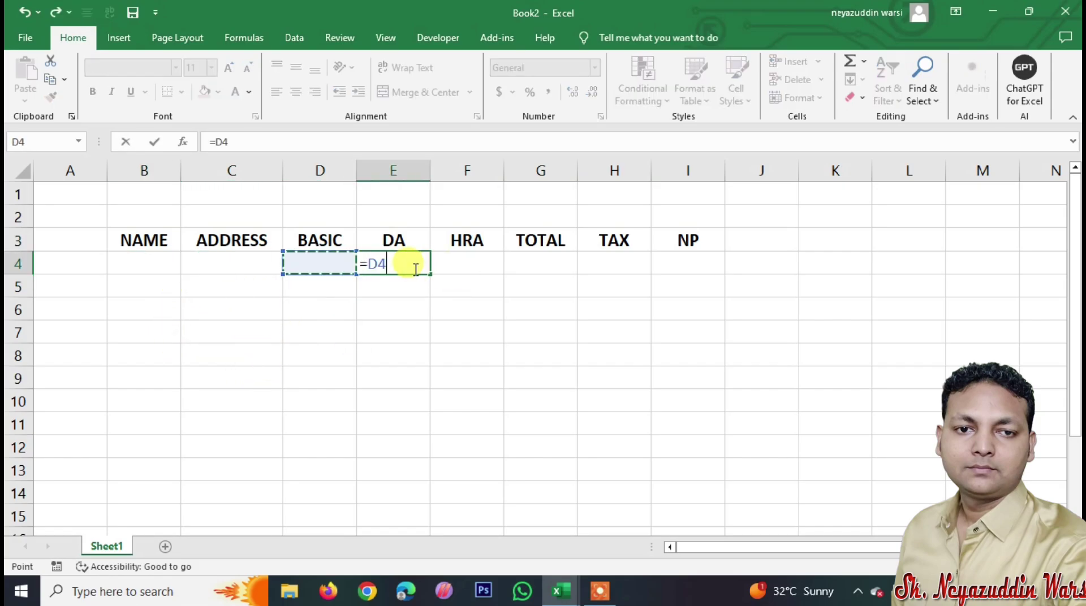
type("*")
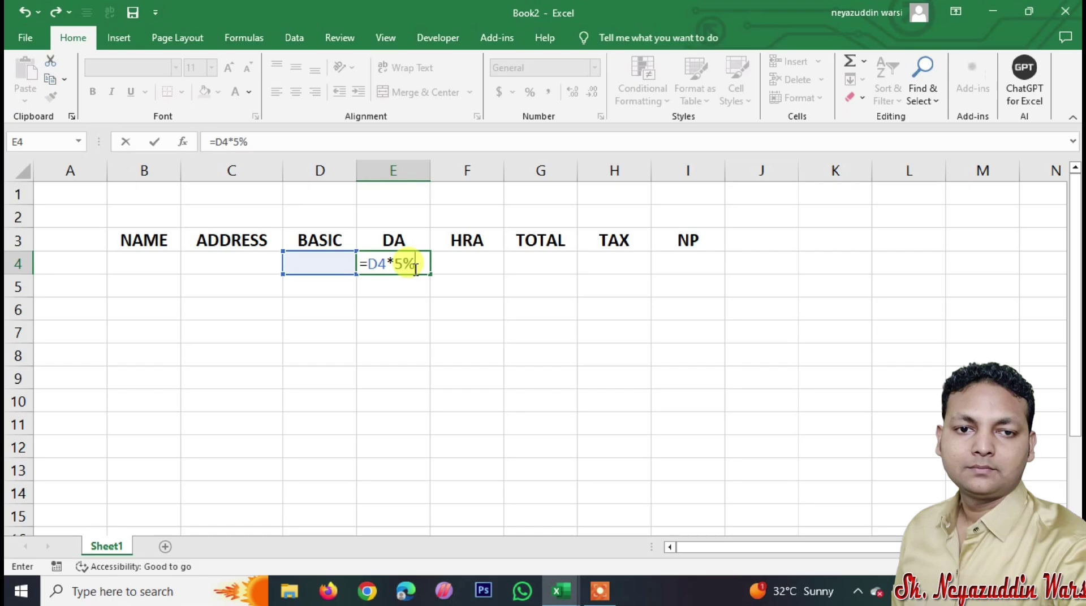
key("Return")
Calculate HRA in cell F4 as 10% of the basic salary with =D4*10%
key("Right")
key("Up")
type("=")
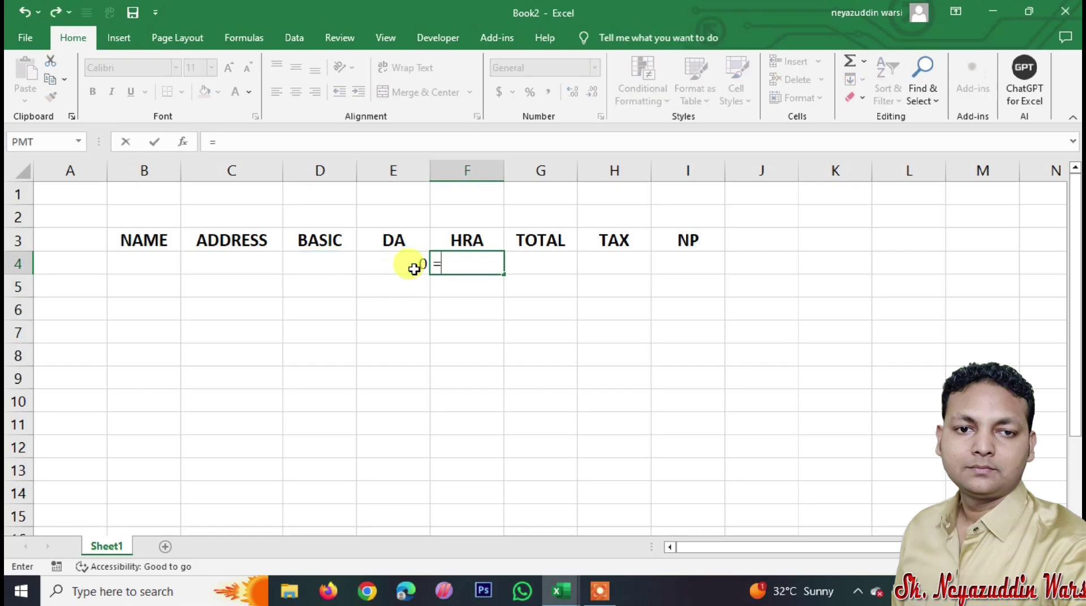
key("Left")
key("Left")
type("*")
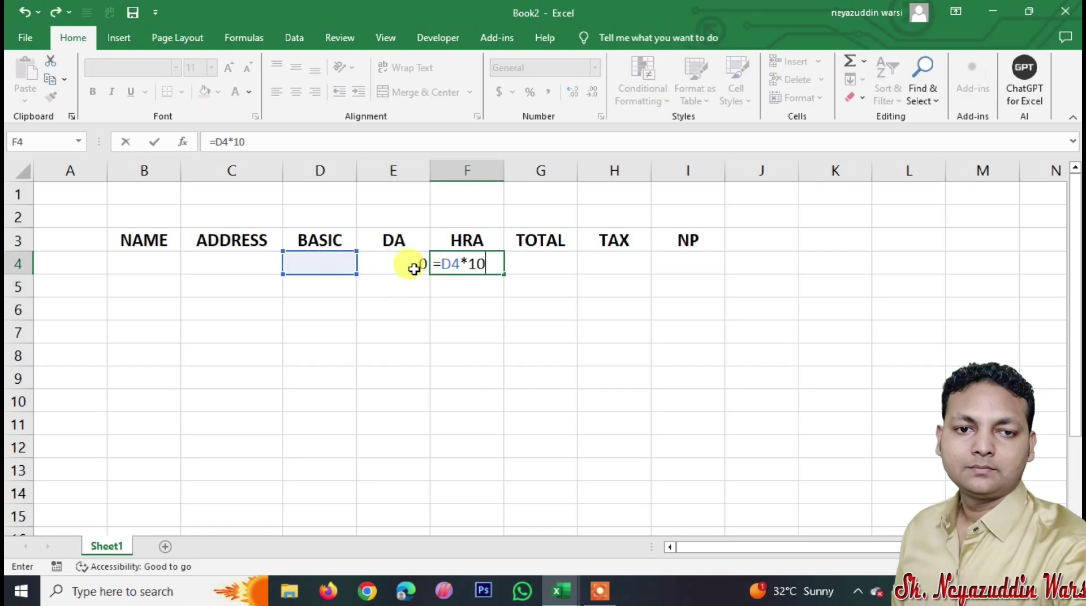
key("Return")
Calculate TOTAL in cell G4 by adding basic, DA and HRA with =D4+E4+F4
key("Right")
key("Up")
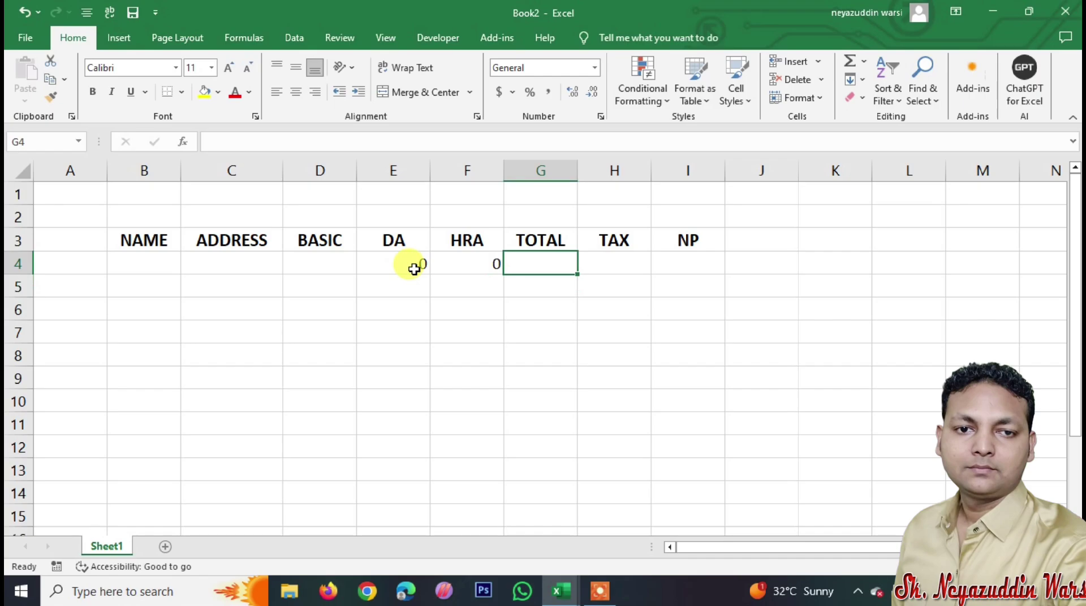
type("=")
key("Left")
key("Left")
key("Left")
type("+")
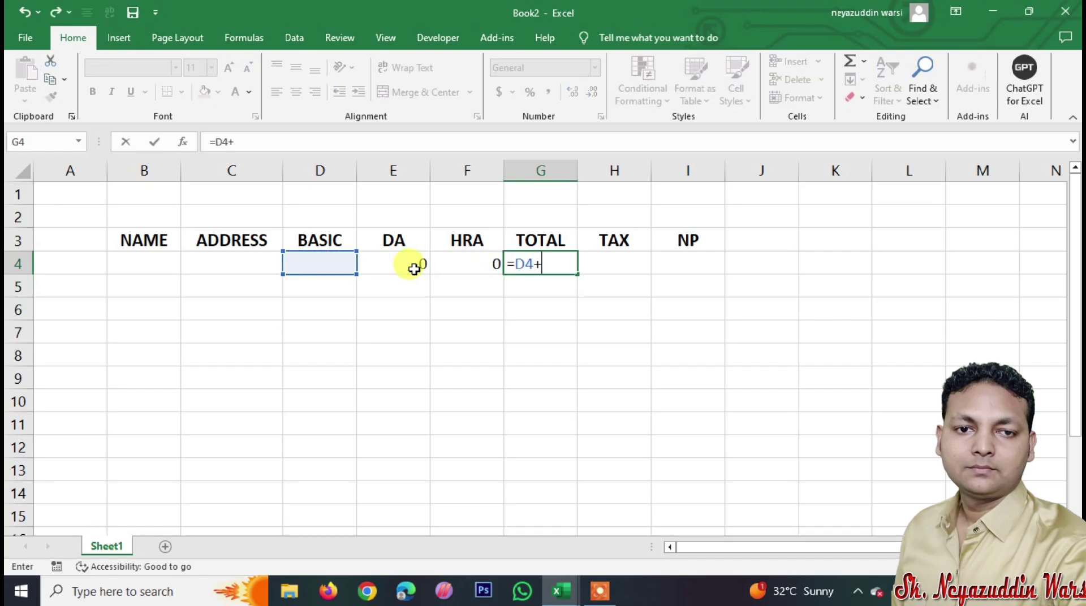
key("Left")
key("Left")
type("+")
key("Left")
key("Return")
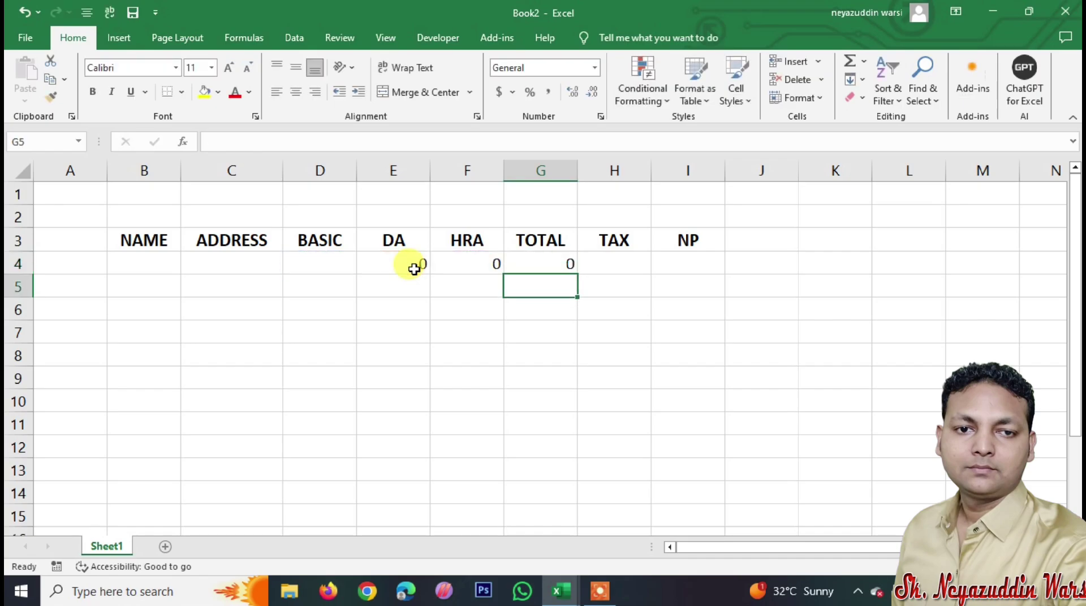
Calculate TAX in cell H4 as 2% of the total with =G4*2%
left_click(638, 260)
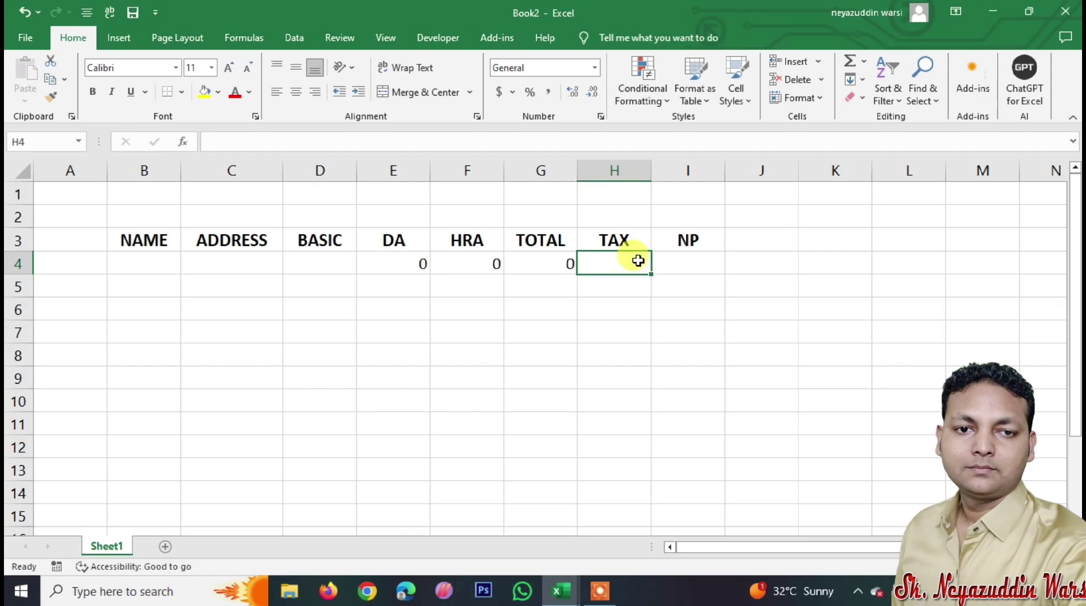
type("=")
key("Left")
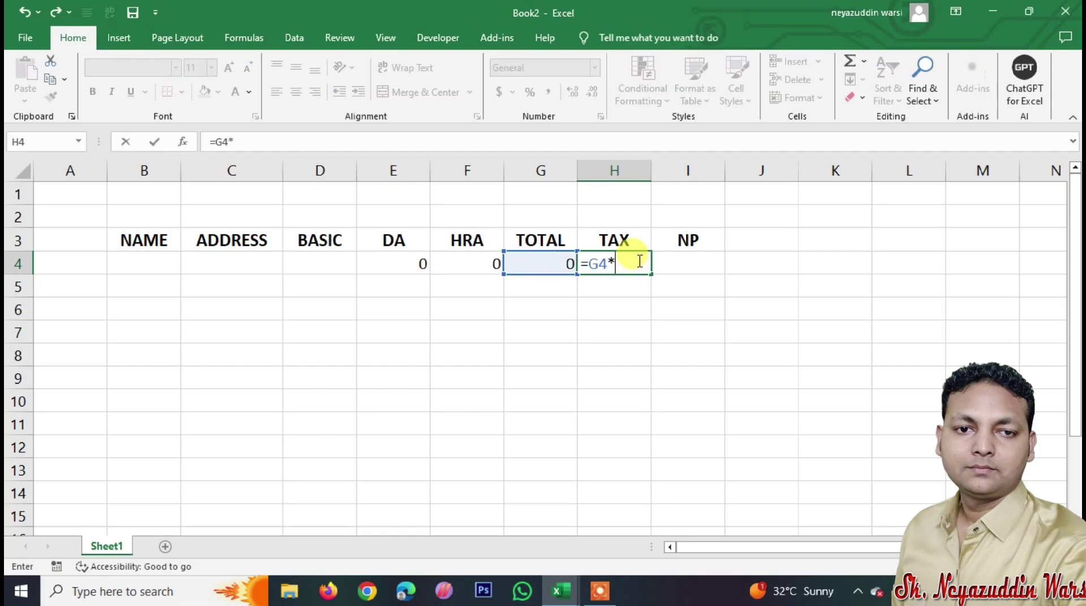
type("*2%")
key("Tab")
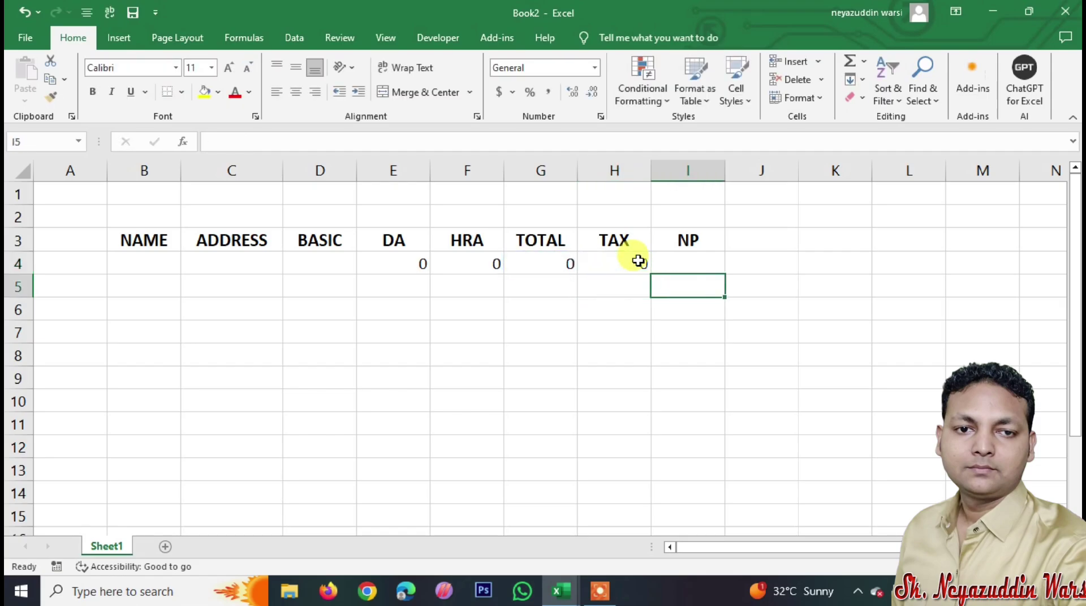
Calculate net pay in cell I4 by subtracting tax from the total with =G4-H4
type("=")
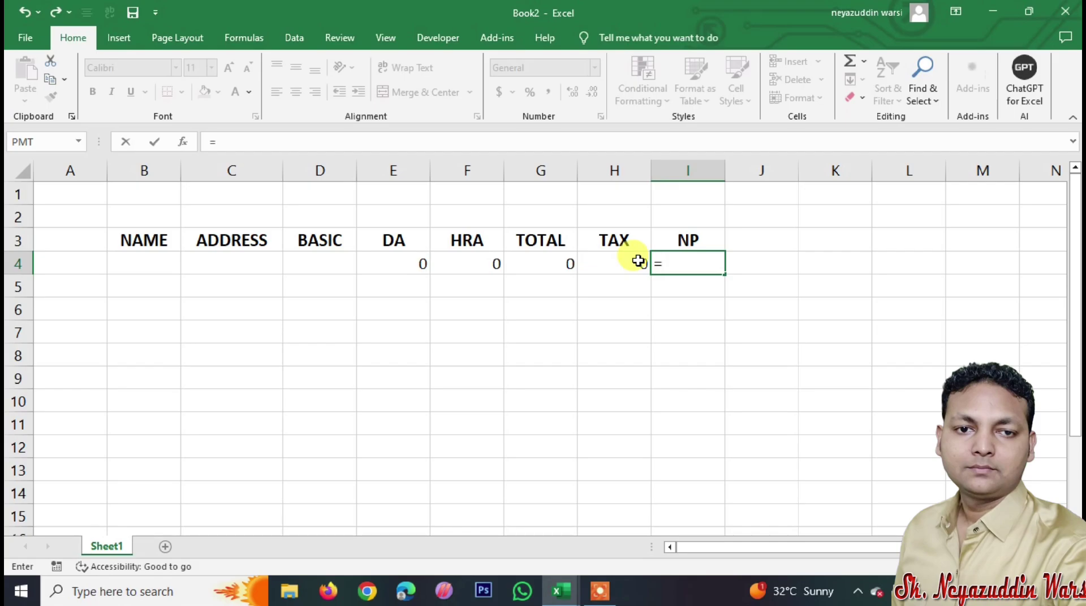
key("Left")
key("Left")
type("-")
left_click(638, 260)
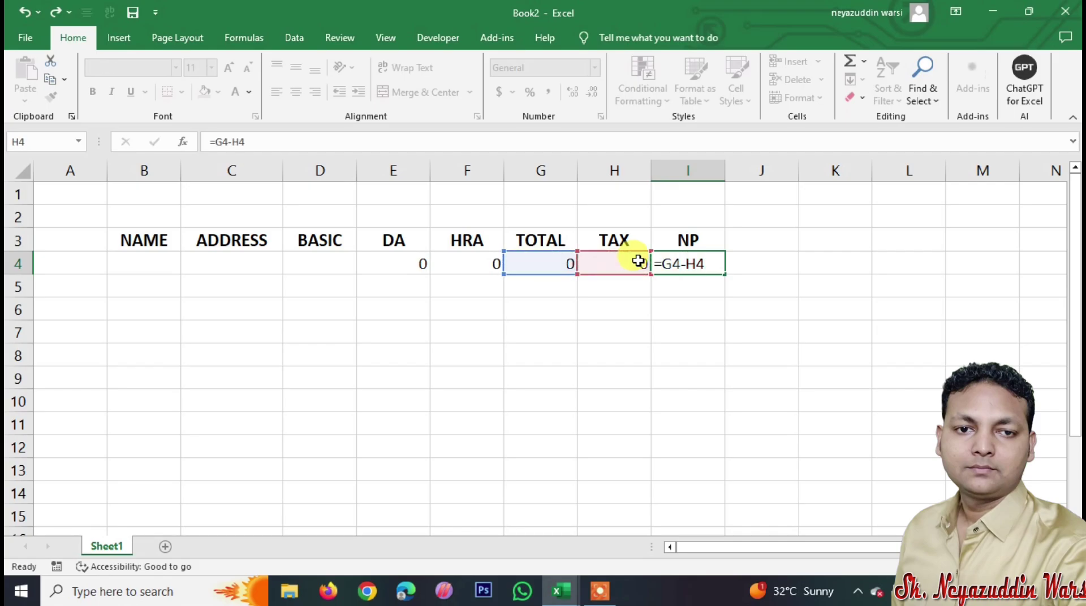
key("Return")
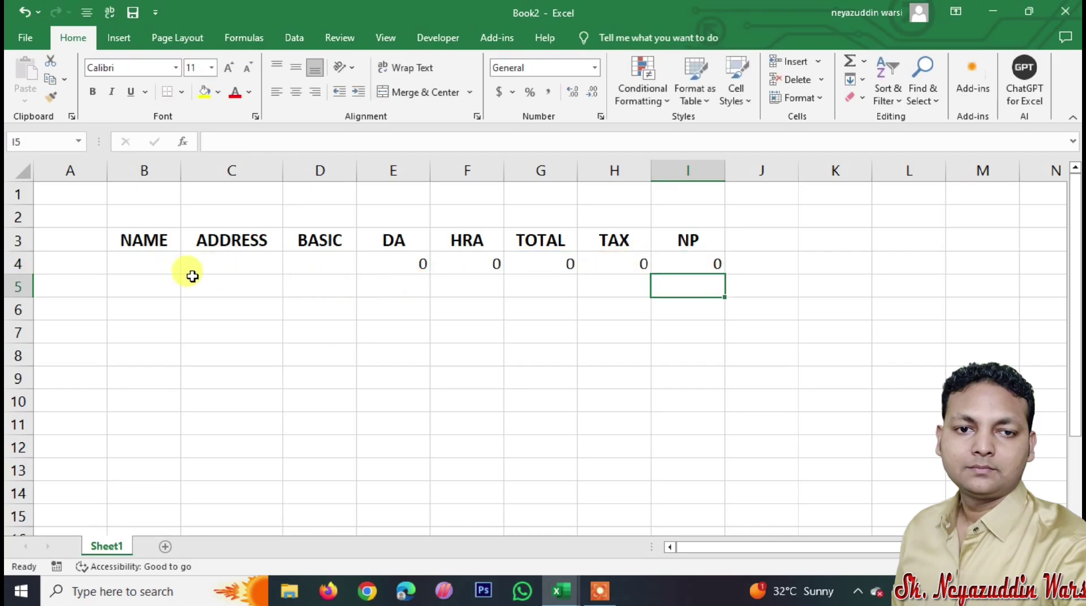
left_click_drag(419, 267, 700, 270)
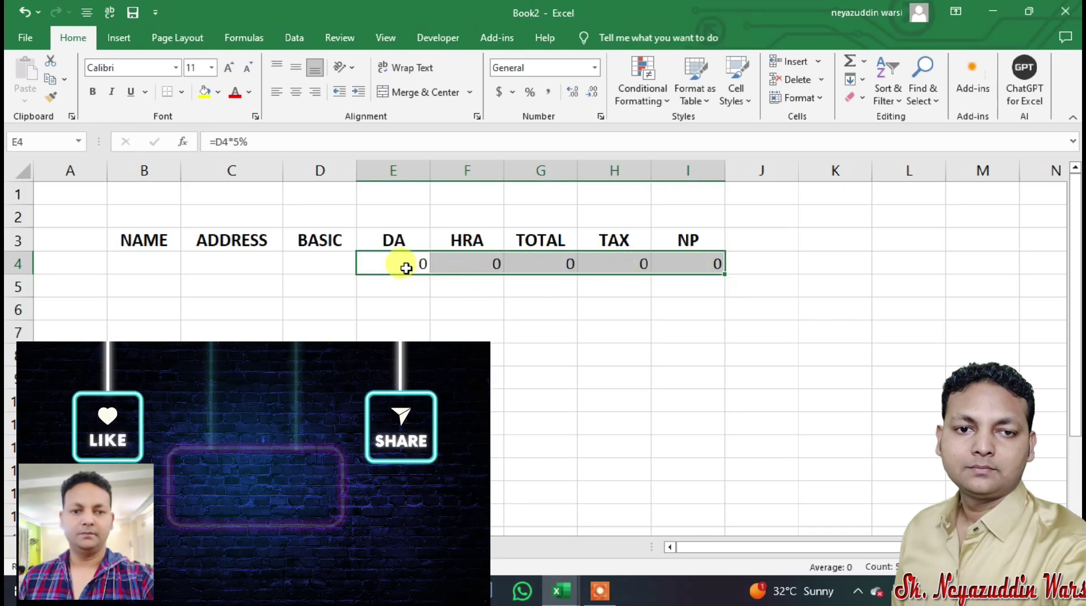
left_click_drag(405, 267, 697, 260)
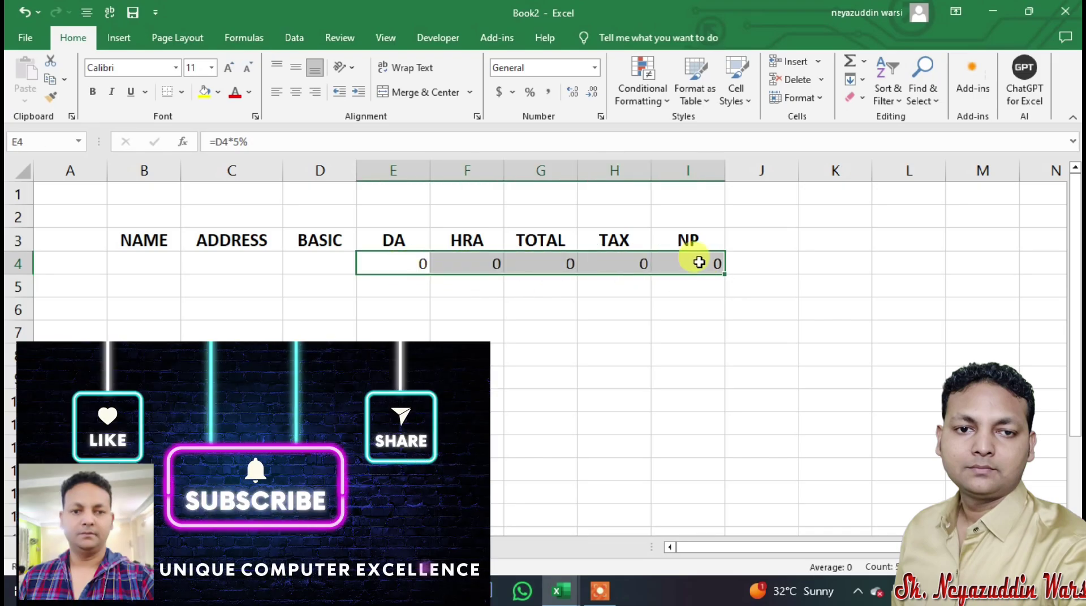
left_click_drag(406, 267, 680, 265)
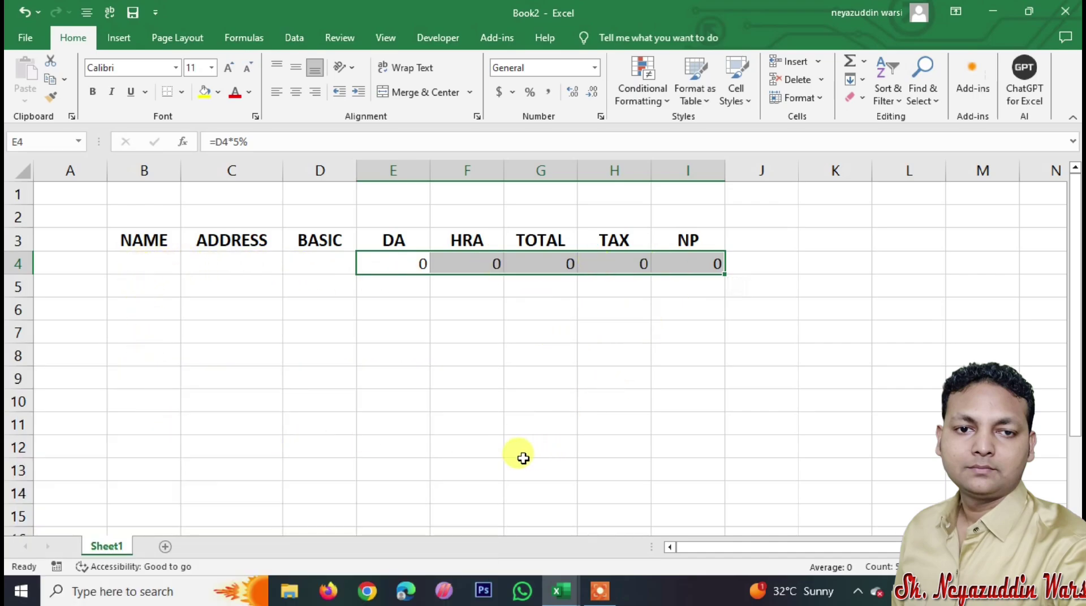
Select cell B4 and open the Customize Ribbon page of the Excel options
left_click(144, 264)
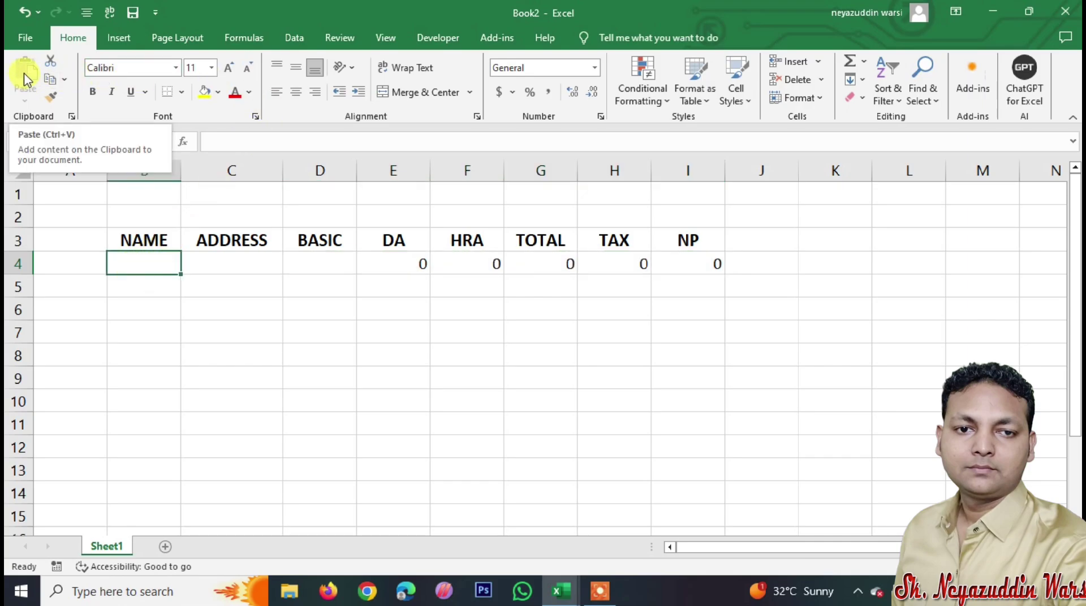
left_click(29, 37)
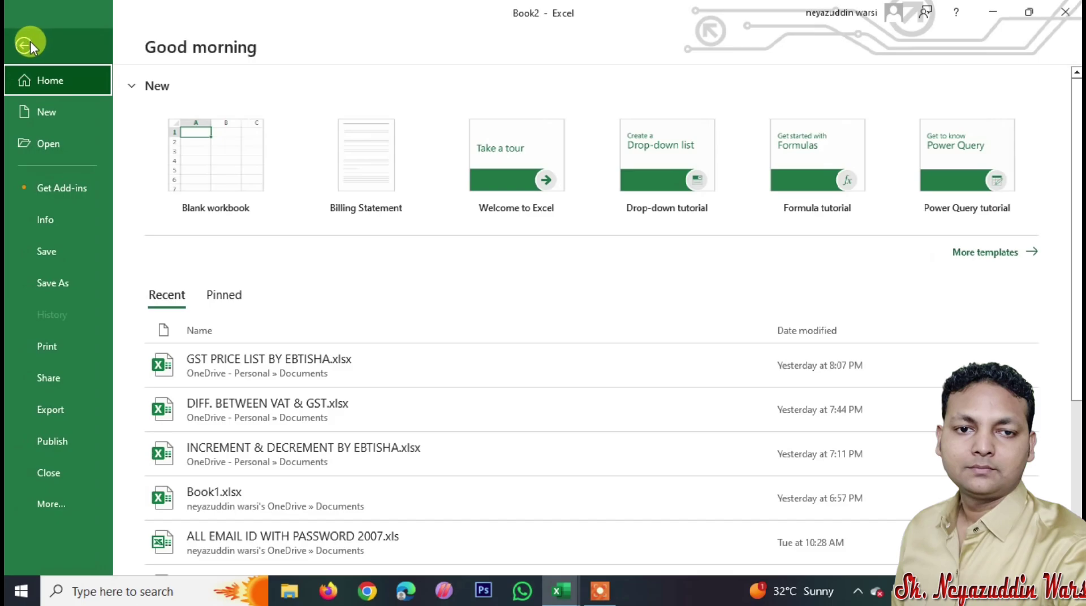
left_click(66, 510)
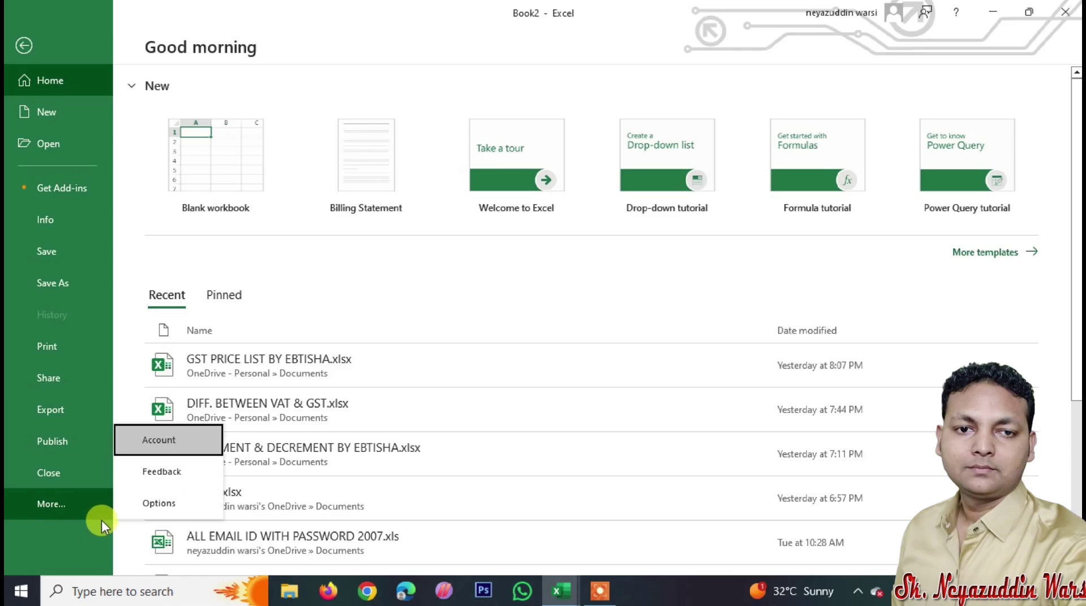
left_click(170, 507)
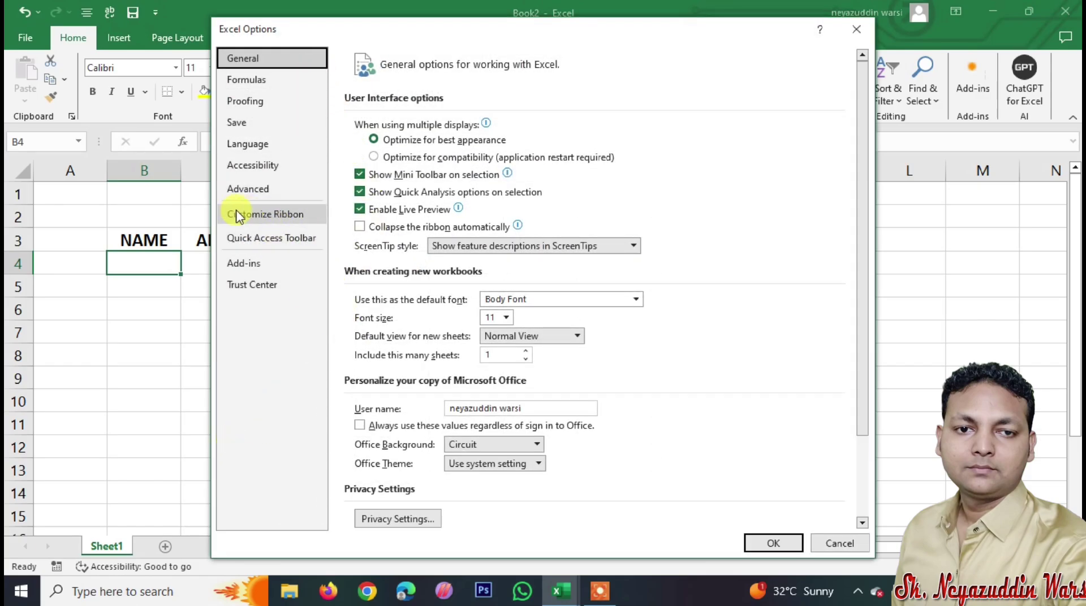
left_click(272, 216)
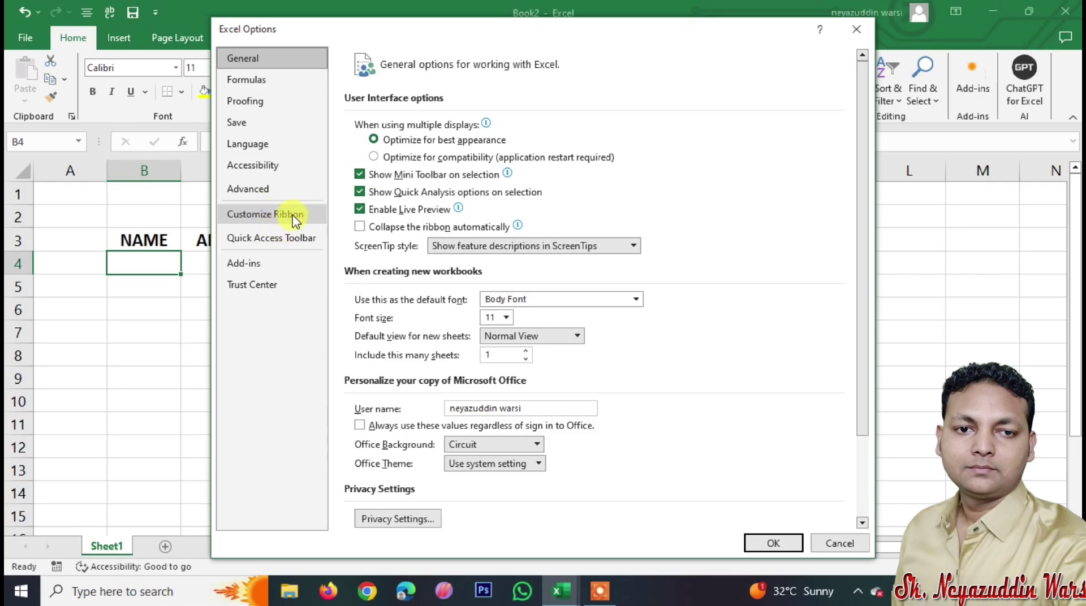
left_click(293, 216)
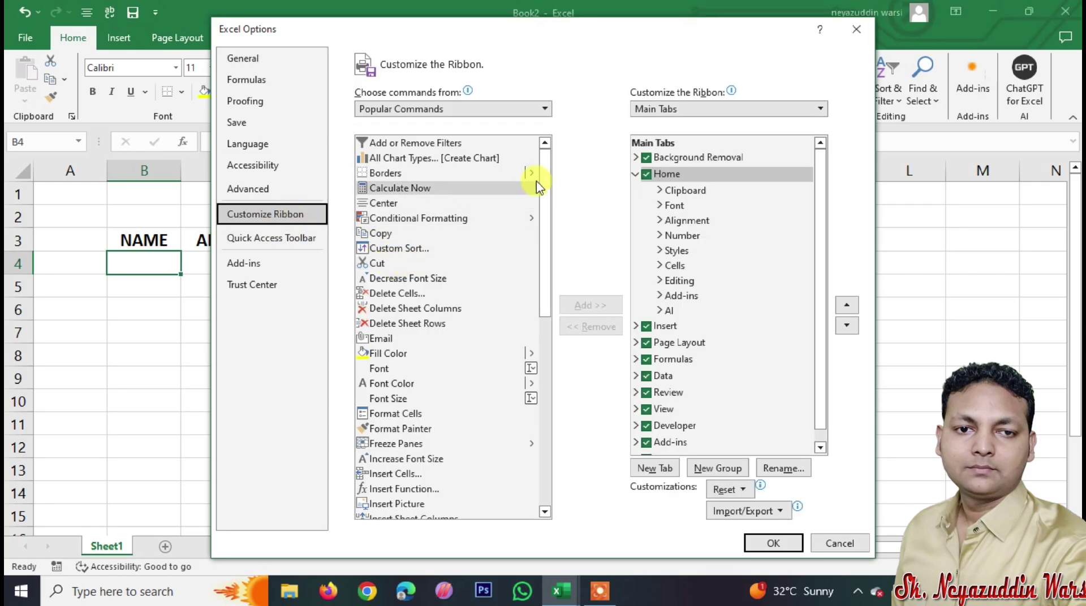
mouse_move(546, 170)
left_mouse_down()
mouse_move(533, 365)
mouse_move(540, 169)
left_mouse_up()
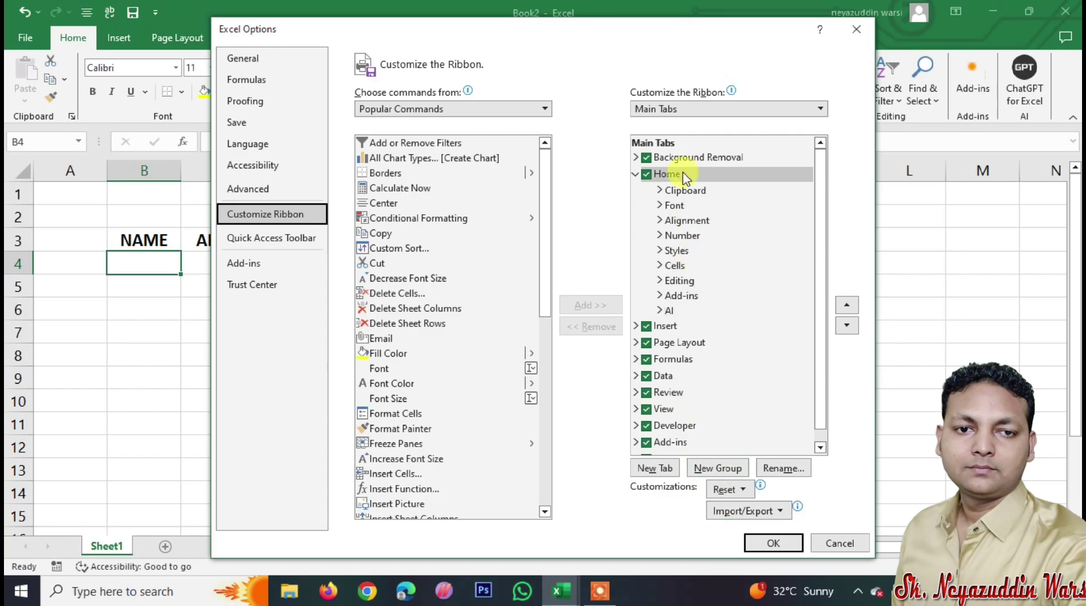
left_click_drag(512, 33, 635, 60)
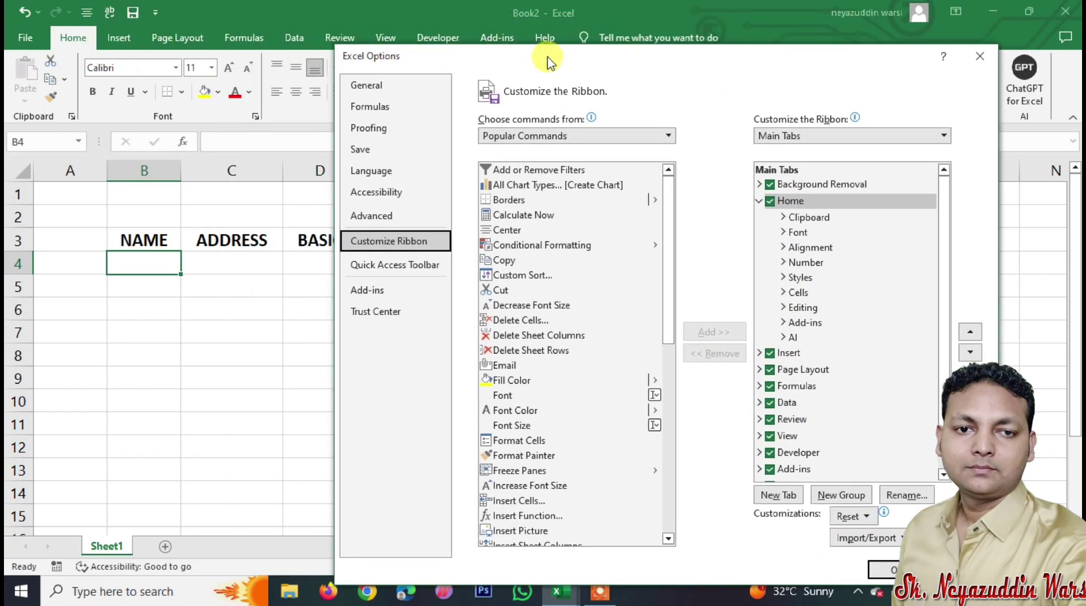
left_click_drag(535, 56, 442, 43)
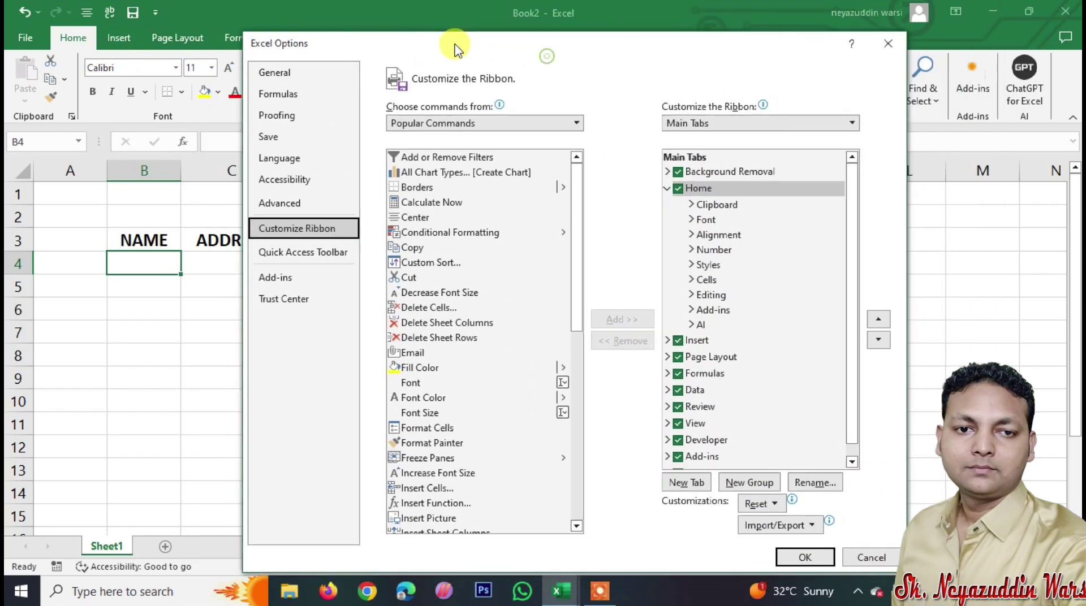
Create a new custom ribbon tab after Home and rename it DATA ENTRY
left_click(686, 483)
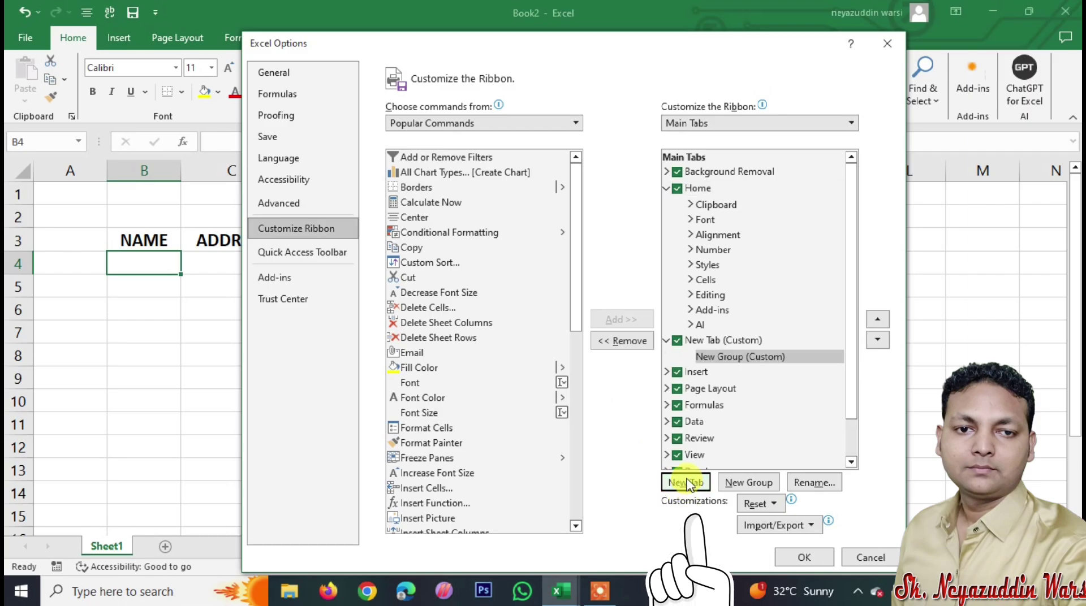
left_click(730, 341)
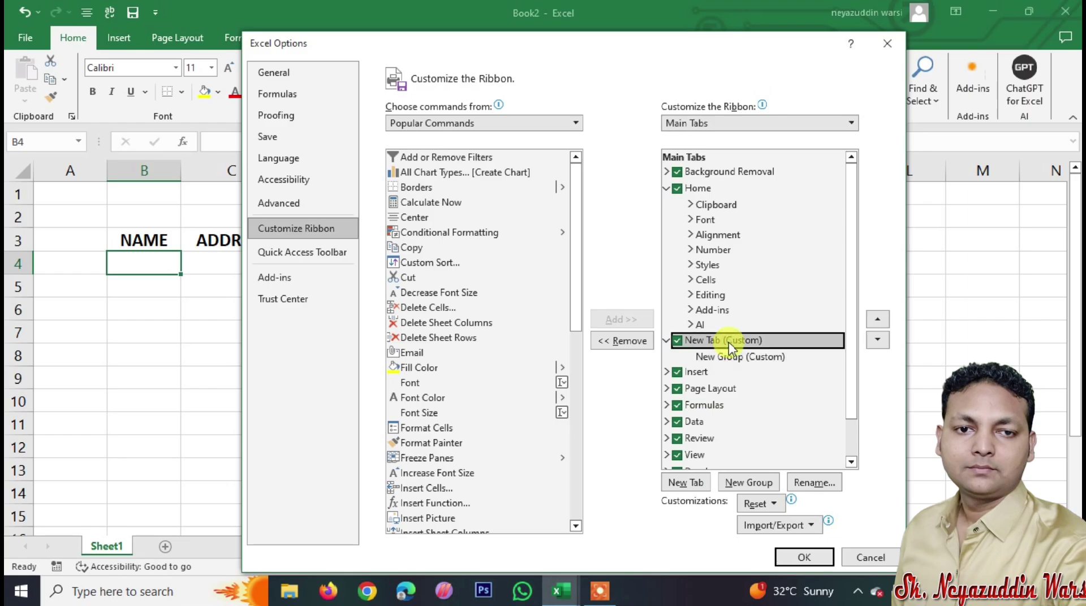
left_click(813, 482)
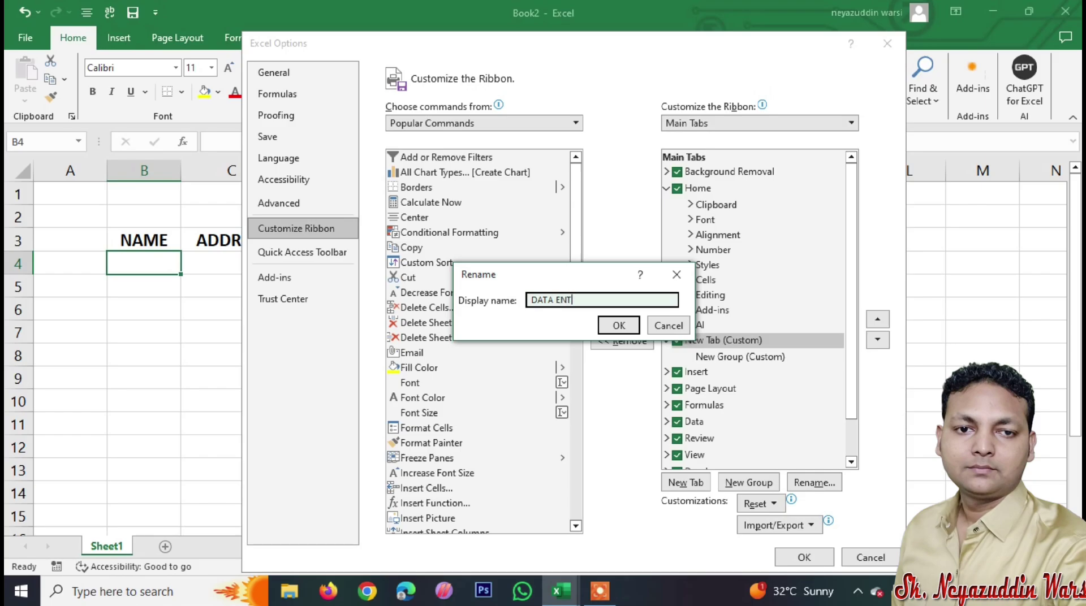
left_click(611, 332)
Add the AutoSum command from All Commands to the new group of the DATA ENTRY ribbon tab
left_click(717, 358)
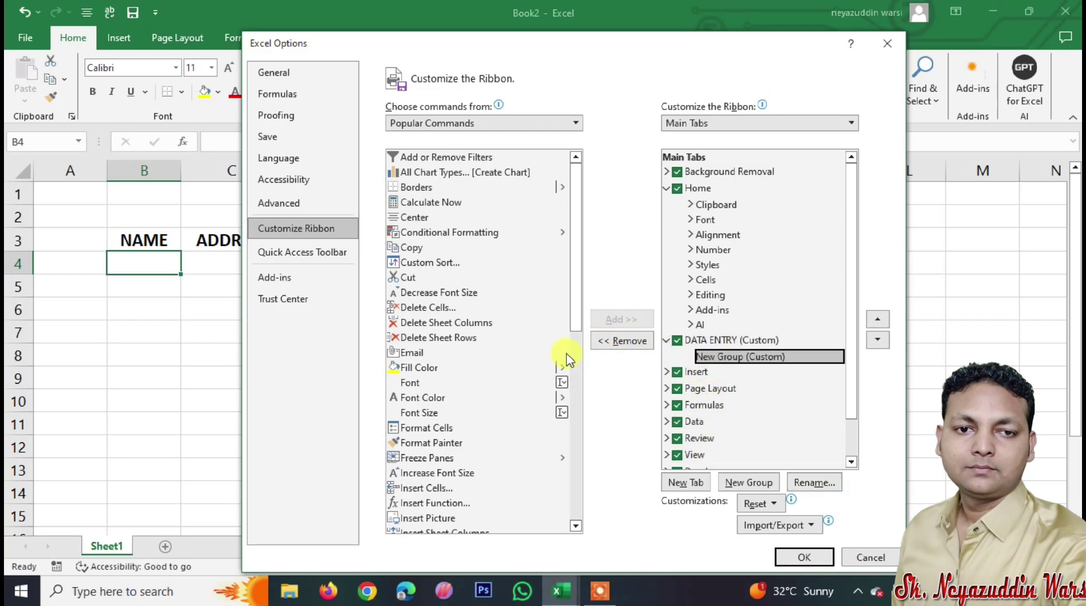
left_click(576, 124)
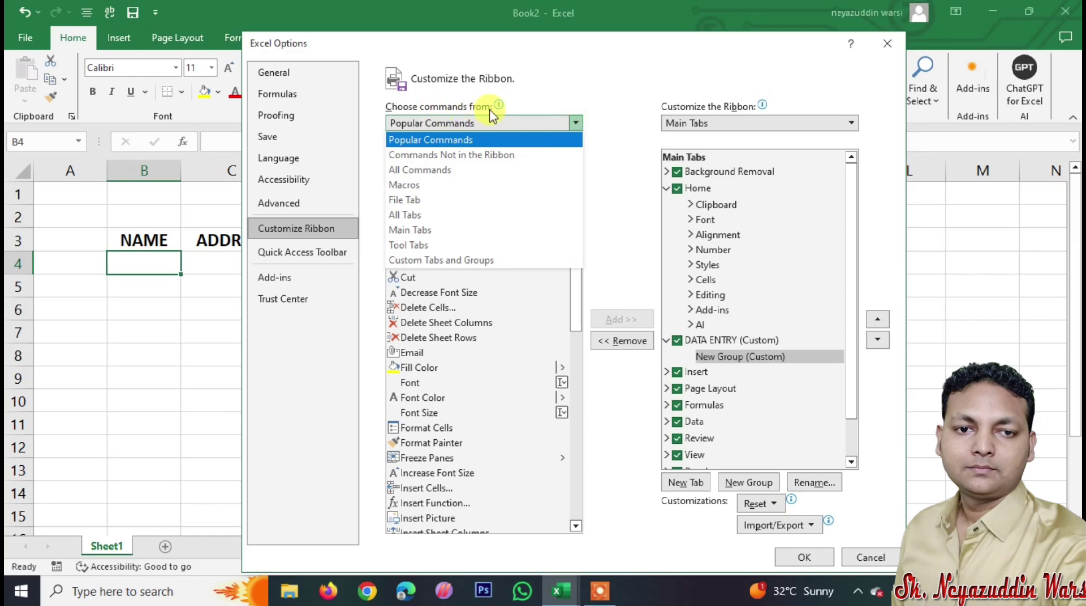
left_click(452, 171)
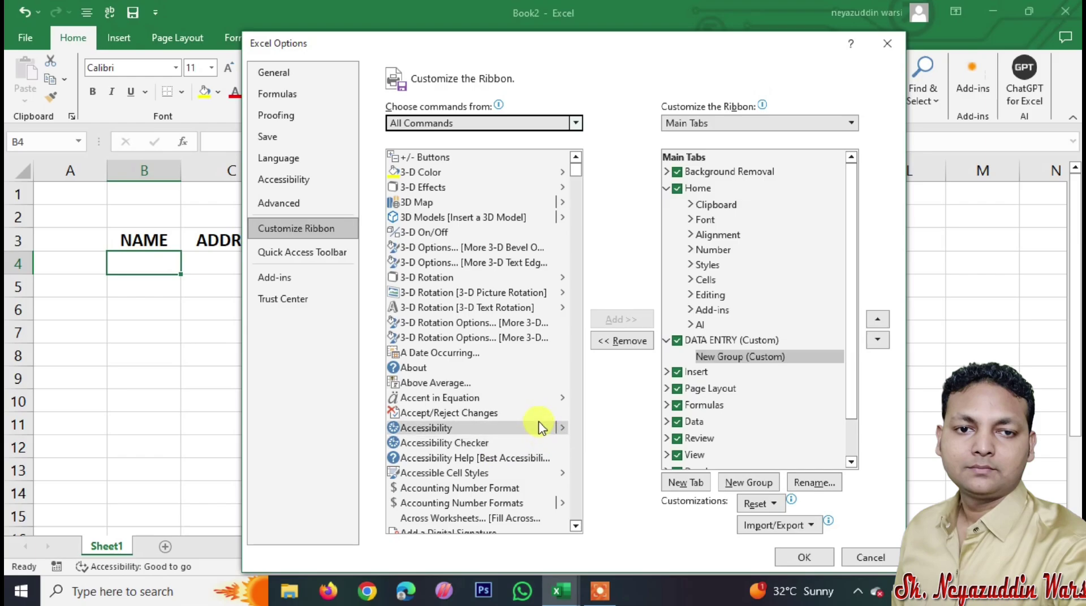
left_click(576, 527)
left_click(576, 528)
left_click(575, 527)
left_click(576, 527)
left_click(575, 527)
left_click(575, 527)
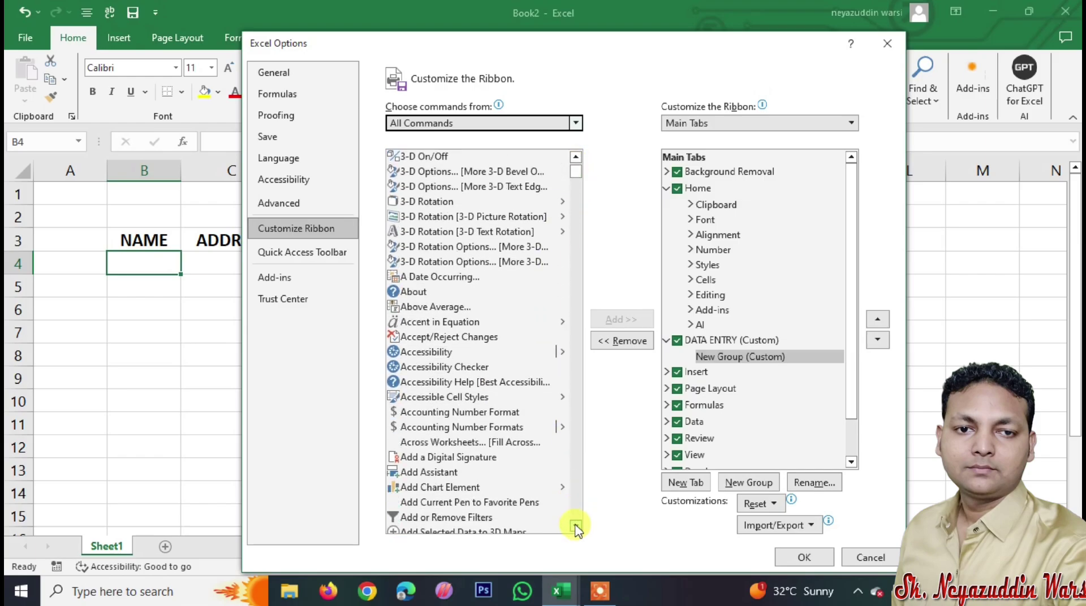
left_click(576, 528)
left_click(576, 528)
left_click(575, 527)
left_click(576, 527)
left_click(575, 528)
left_click(575, 527)
left_click(575, 527)
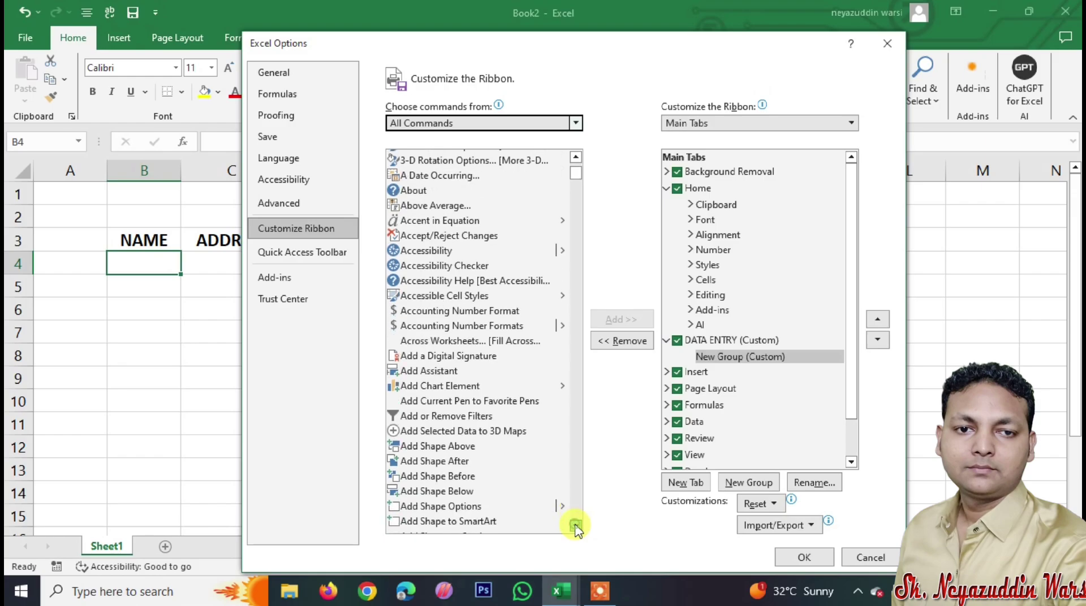
left_click(575, 527)
left_click(575, 528)
left_click(575, 527)
left_click(575, 527)
left_click(575, 527)
left_click(575, 527)
left_click(575, 528)
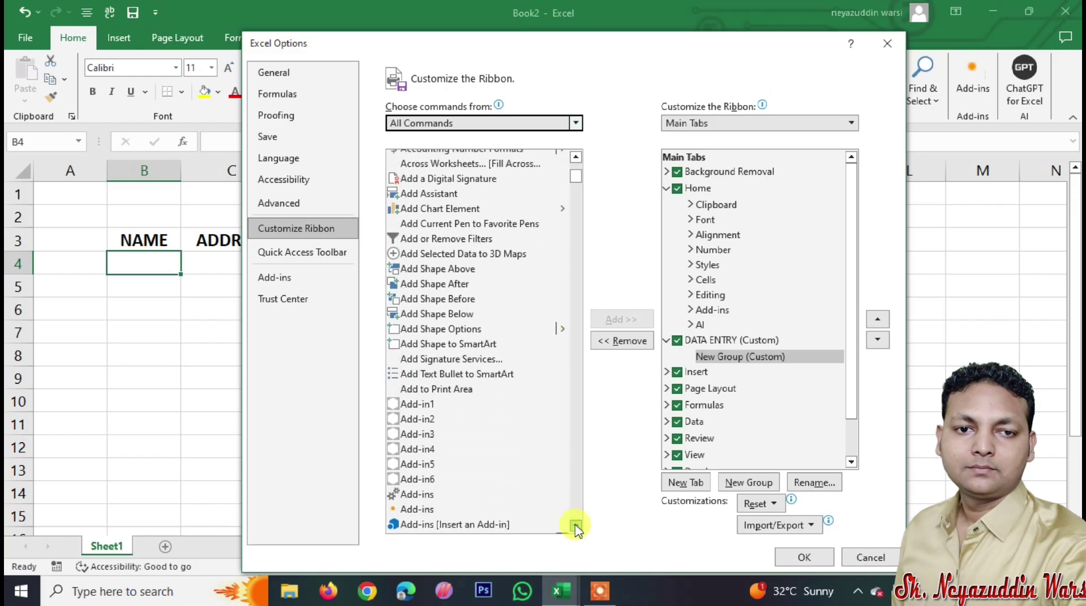
left_click(575, 527)
left_click(575, 527)
left_click(575, 527)
left_click(576, 527)
left_click(576, 527)
left_click(576, 527)
left_click(575, 527)
left_click(575, 527)
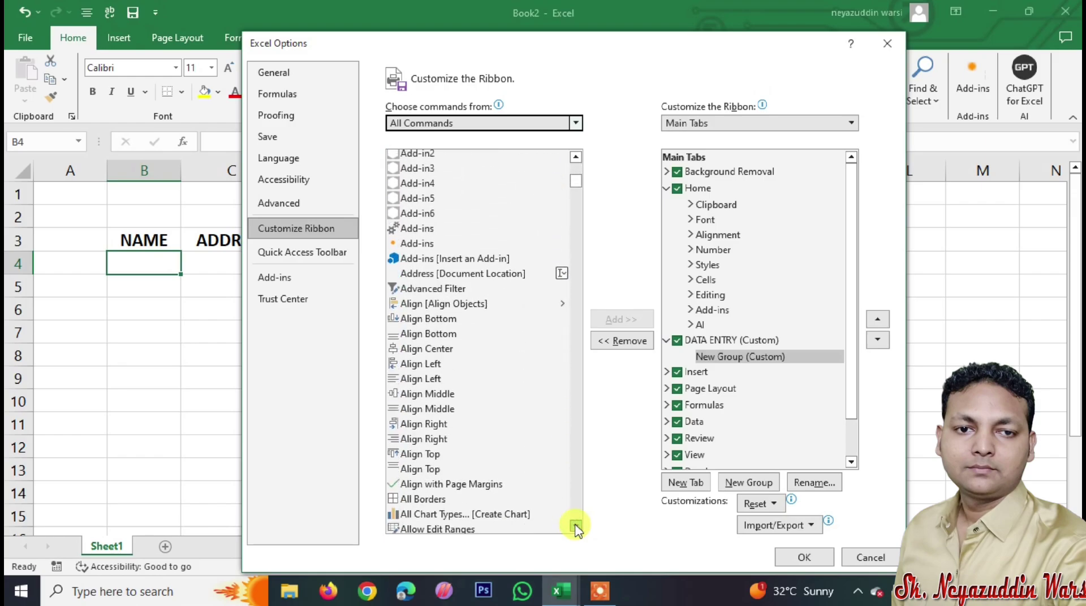
left_click(576, 528)
left_click(575, 527)
left_click(575, 527)
left_click(575, 528)
left_click(575, 527)
left_click(575, 527)
left_click(576, 527)
left_click(576, 528)
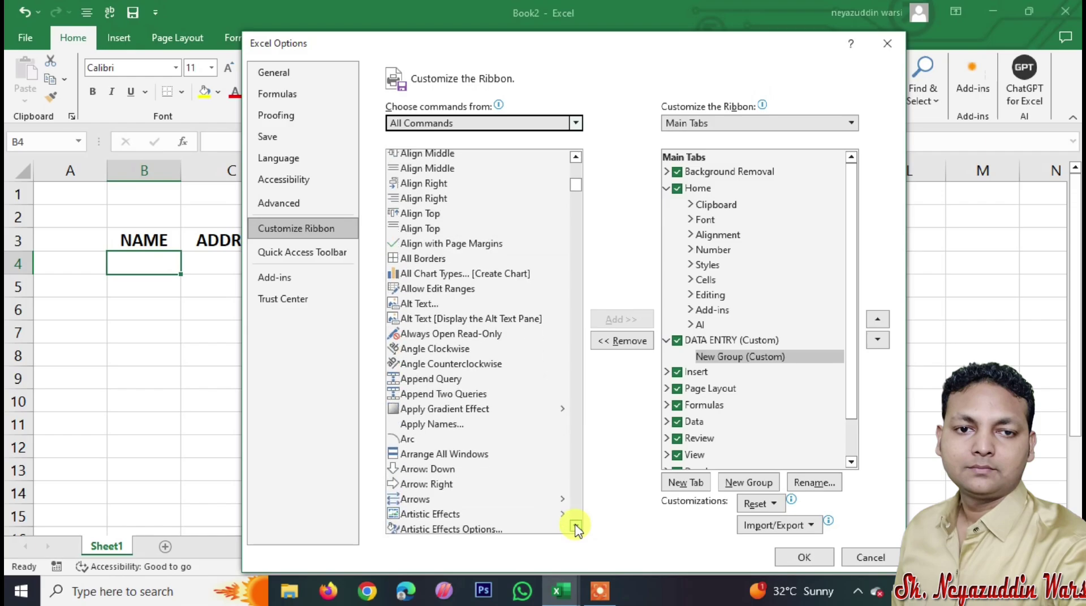
left_click(576, 527)
left_click(576, 527)
left_click(576, 527)
left_click(575, 527)
left_click(575, 527)
left_click(575, 527)
left_click(575, 527)
left_click(576, 527)
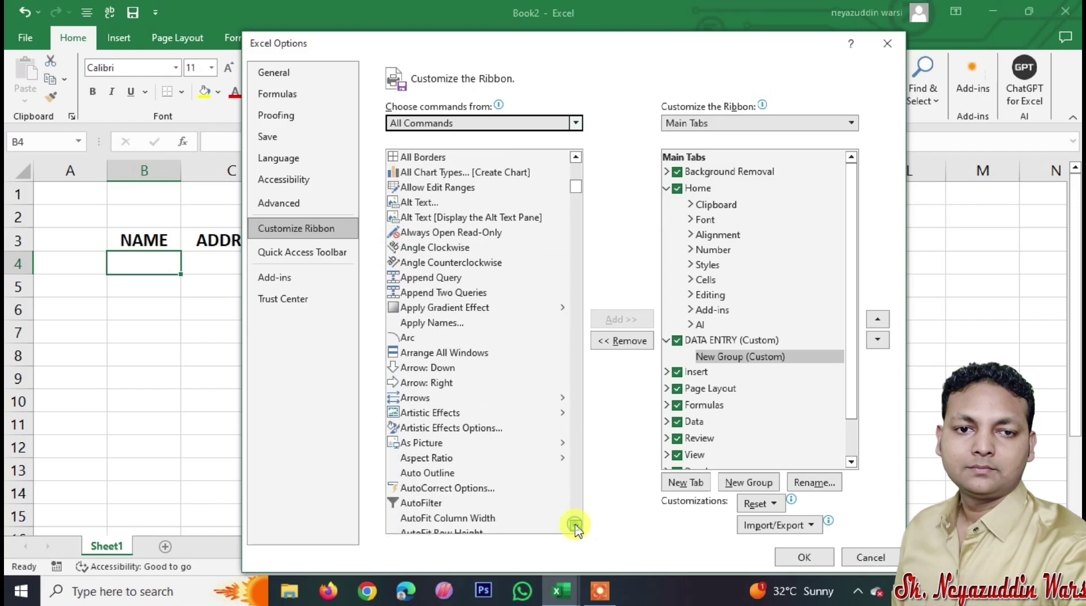
left_click(575, 528)
left_click(575, 527)
left_click(575, 528)
left_click(576, 527)
left_click(575, 528)
left_click(575, 528)
left_click(575, 527)
left_click(576, 527)
left_click(575, 527)
left_click(575, 528)
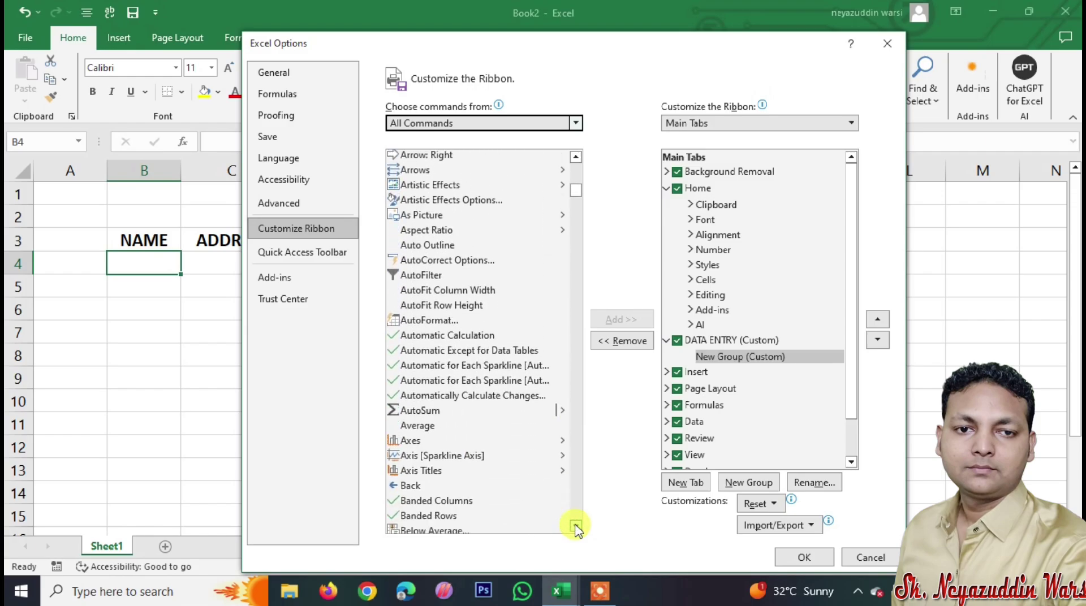
left_click(451, 411)
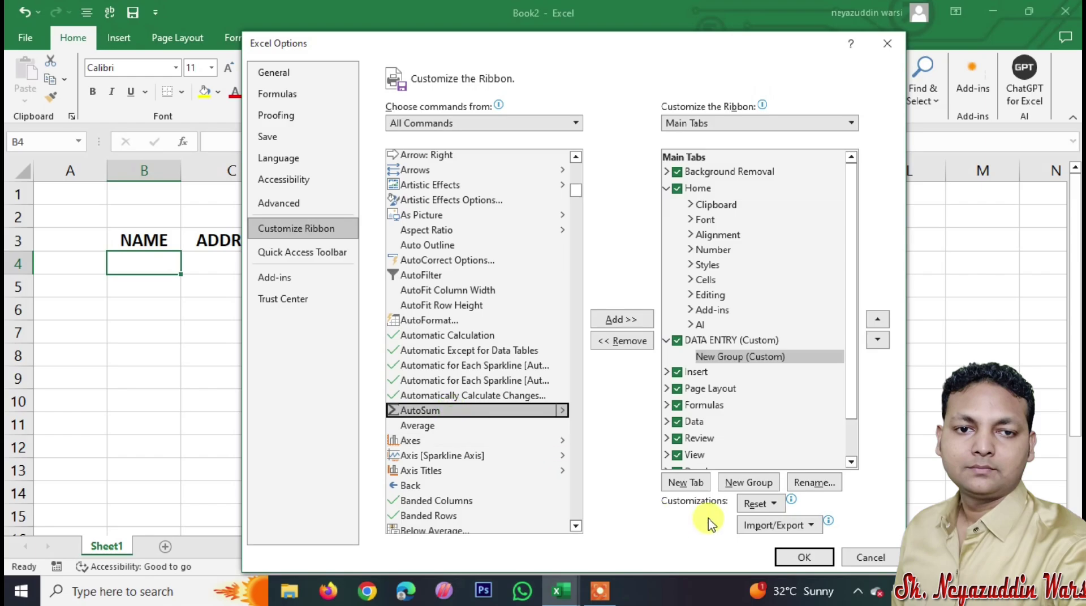
left_click(632, 319)
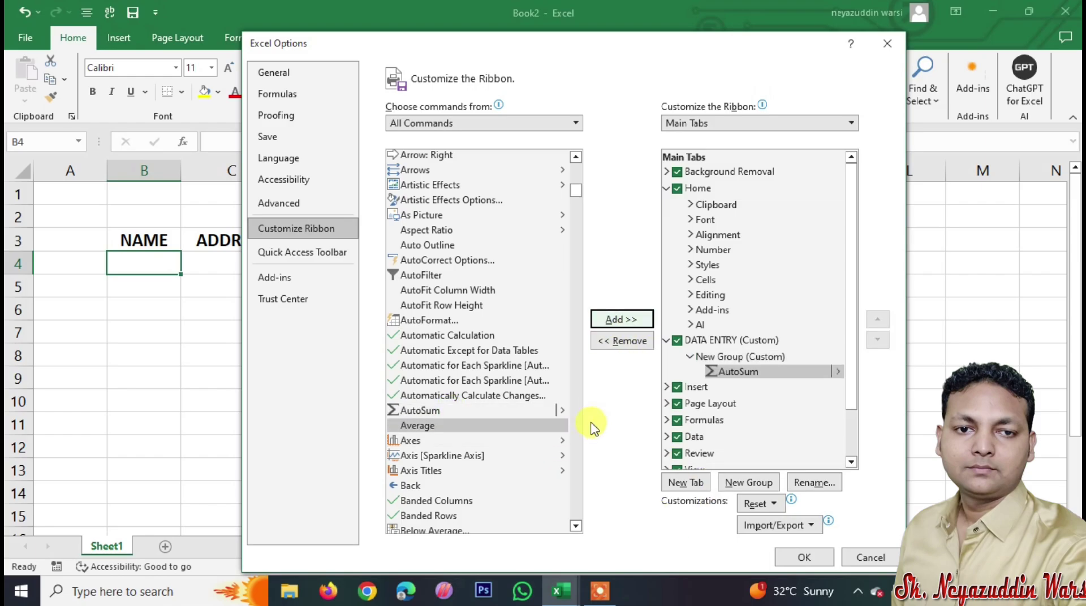
Add the Borders command to the same custom group under DATA ENTRY
left_click_drag(576, 527, 576, 528)
left_click(456, 396)
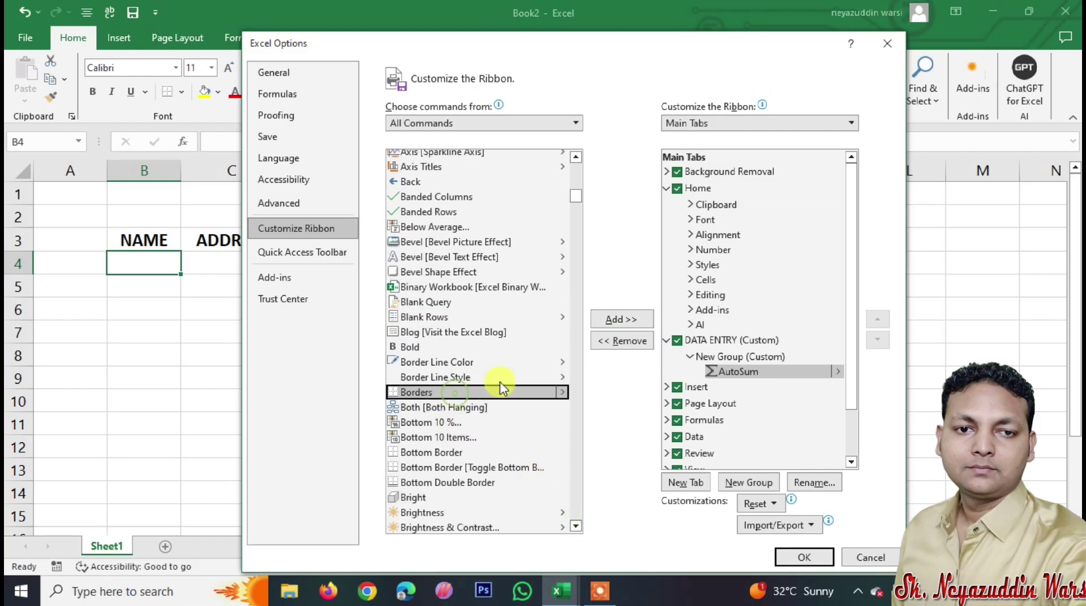
left_click(618, 319)
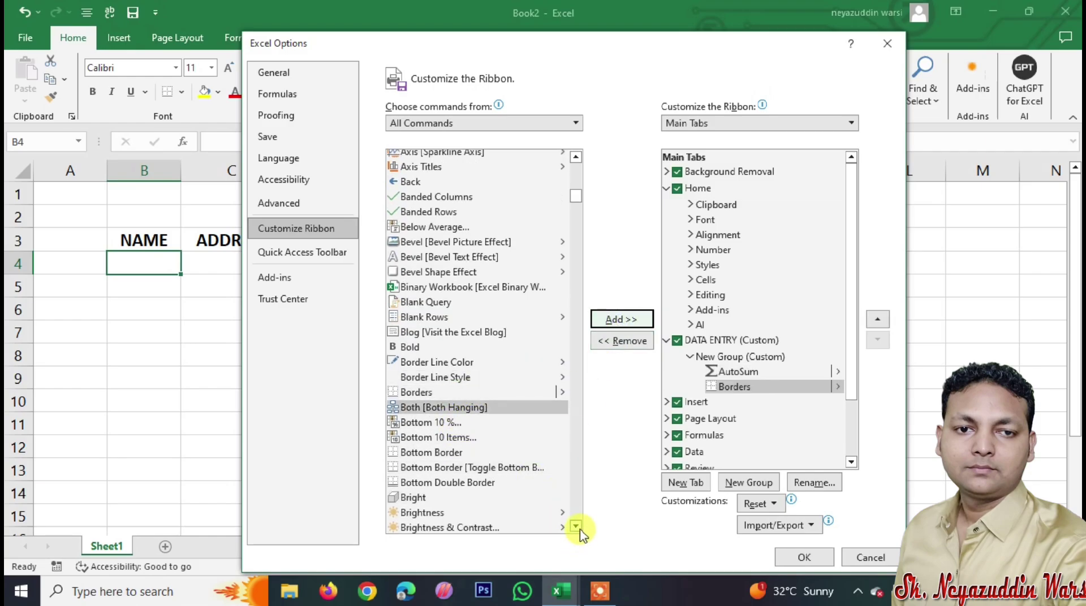
Add the Conditional Formatting command to the custom group under DATA ENTRY
left_click_drag(580, 529, 580, 530)
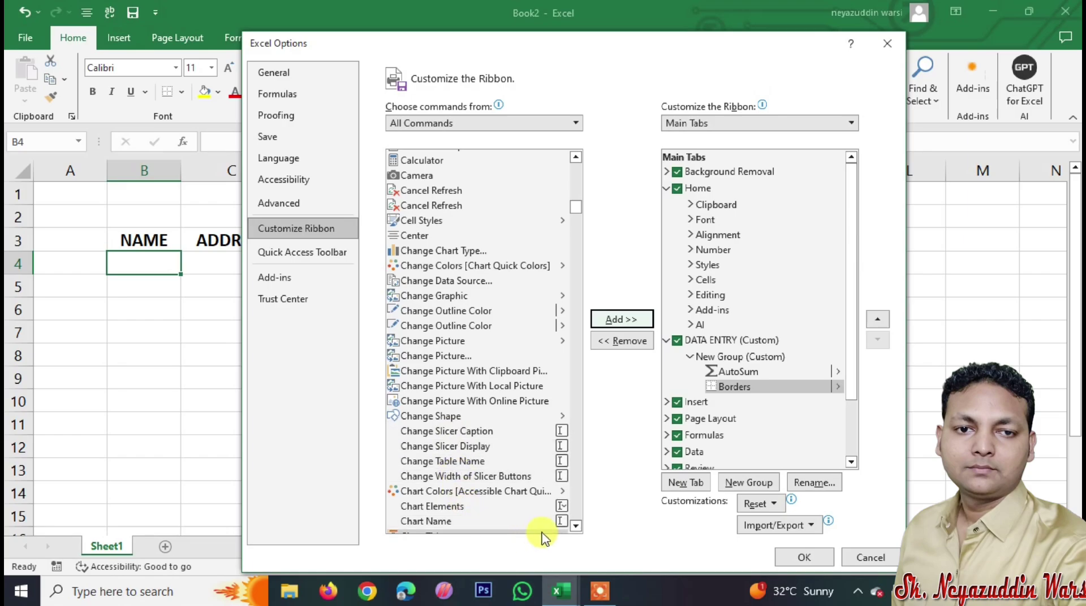
left_click_drag(575, 532, 578, 528)
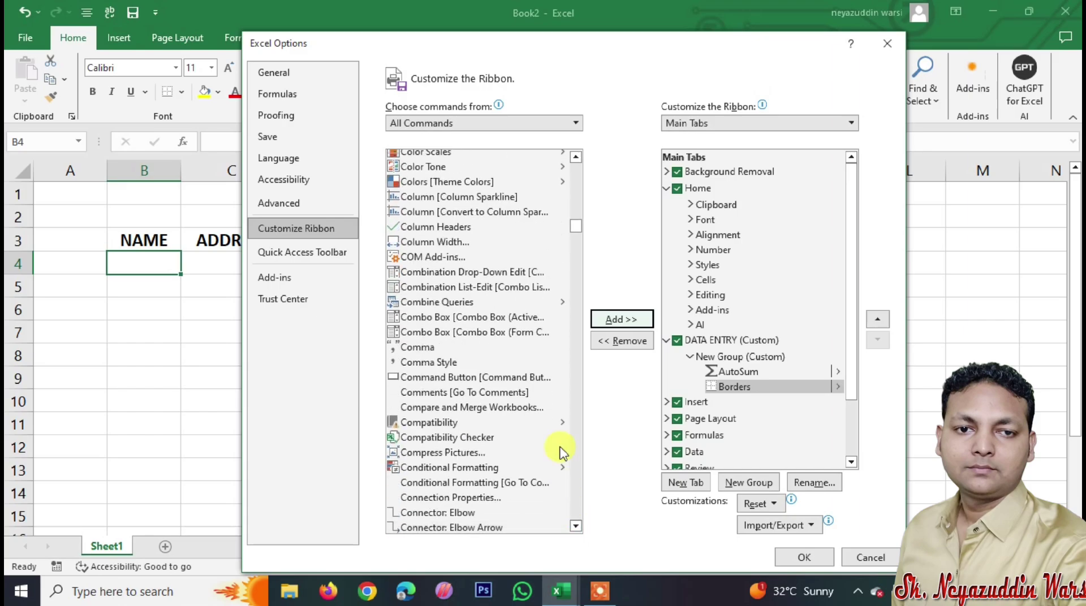
left_click_drag(576, 228, 577, 233)
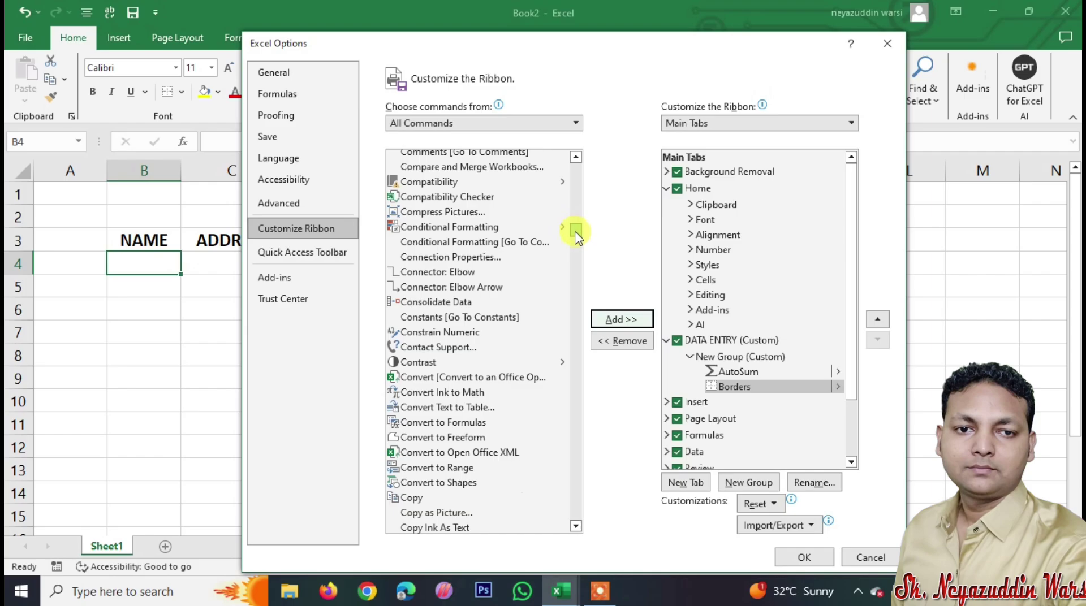
scroll(576, 232, "down", 4)
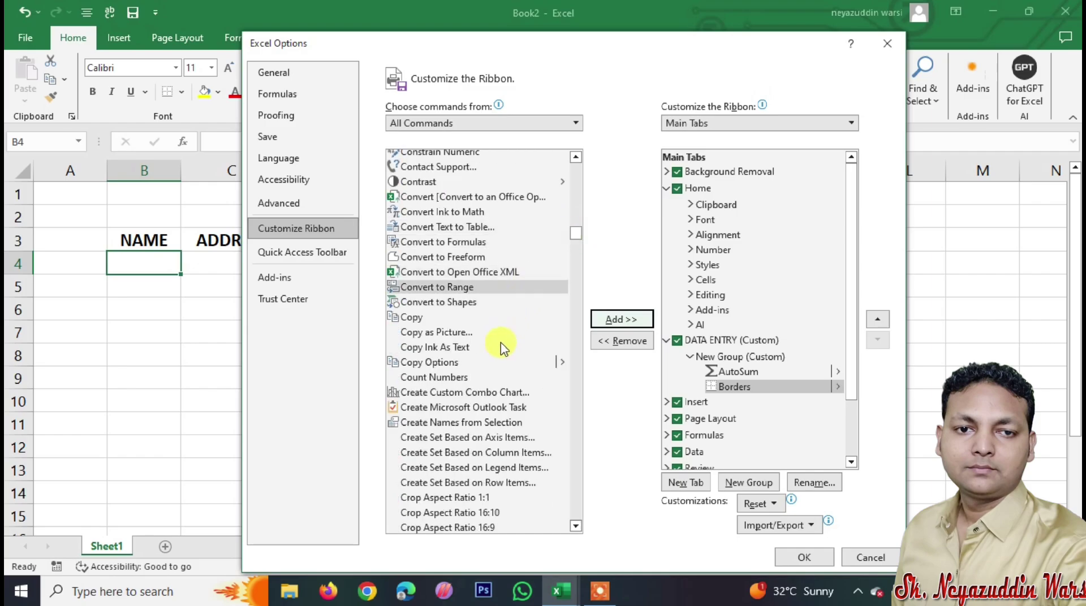
left_click(576, 526)
left_click(576, 527)
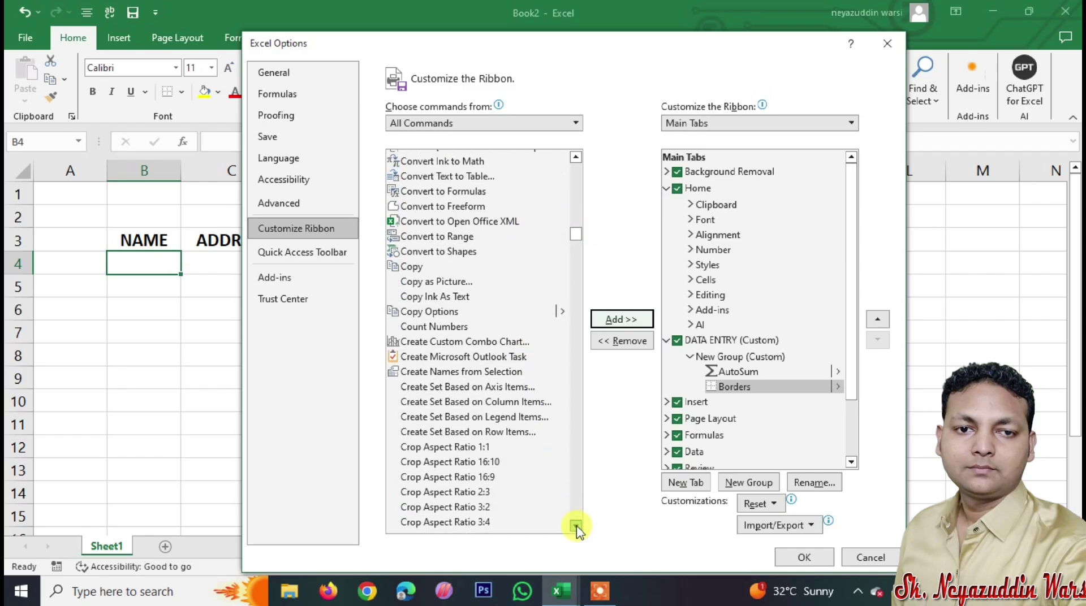
left_click(576, 157)
left_click(576, 157)
left_click(576, 157)
left_click(576, 156)
left_click(575, 157)
left_click(576, 156)
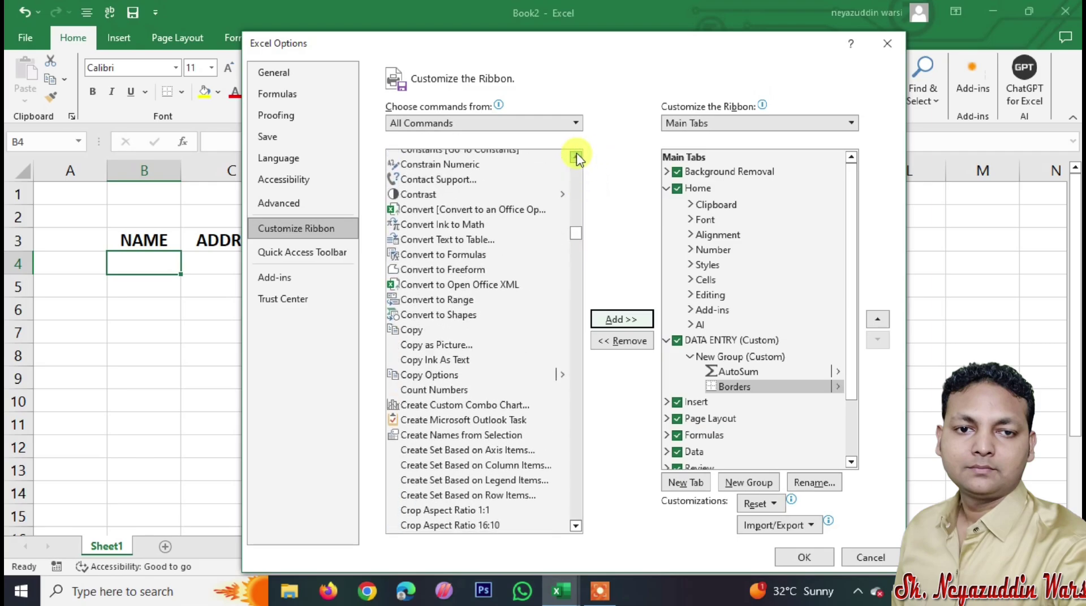
left_click(576, 157)
left_click(575, 157)
left_click(576, 157)
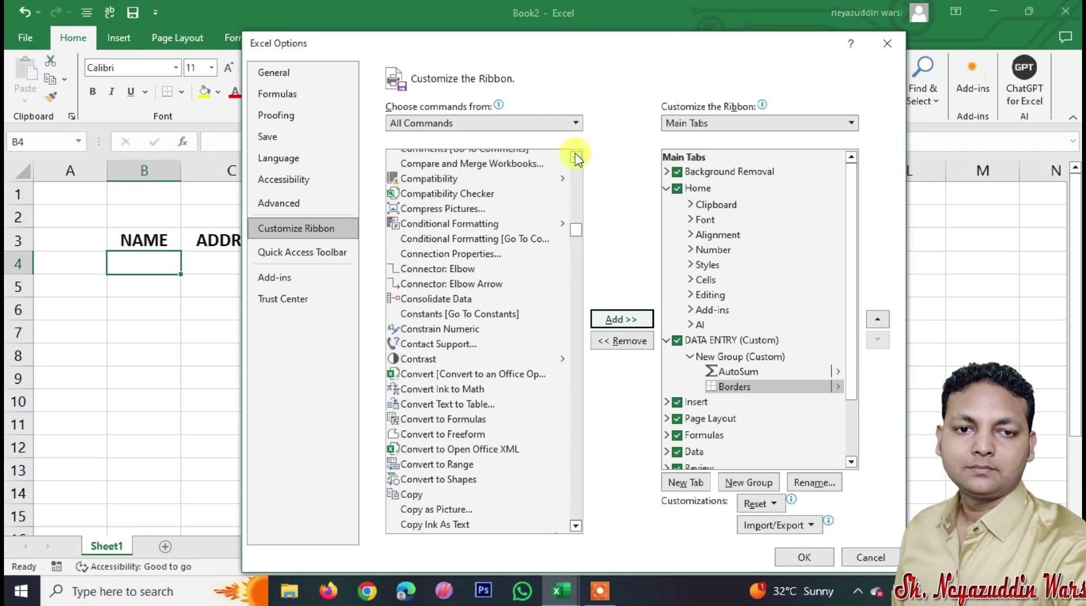
left_click(575, 157)
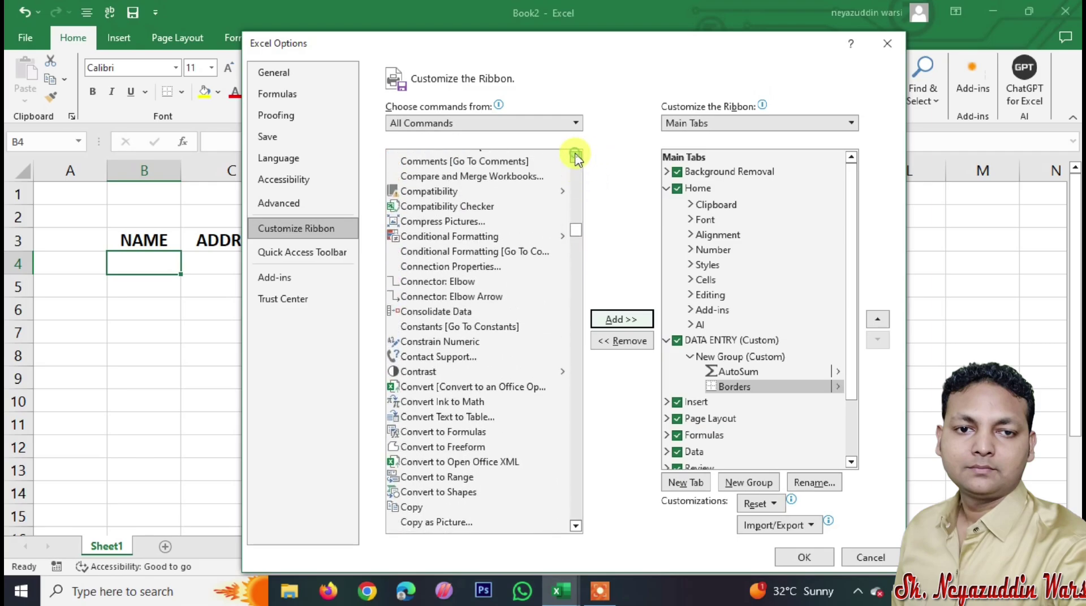
left_click(455, 236)
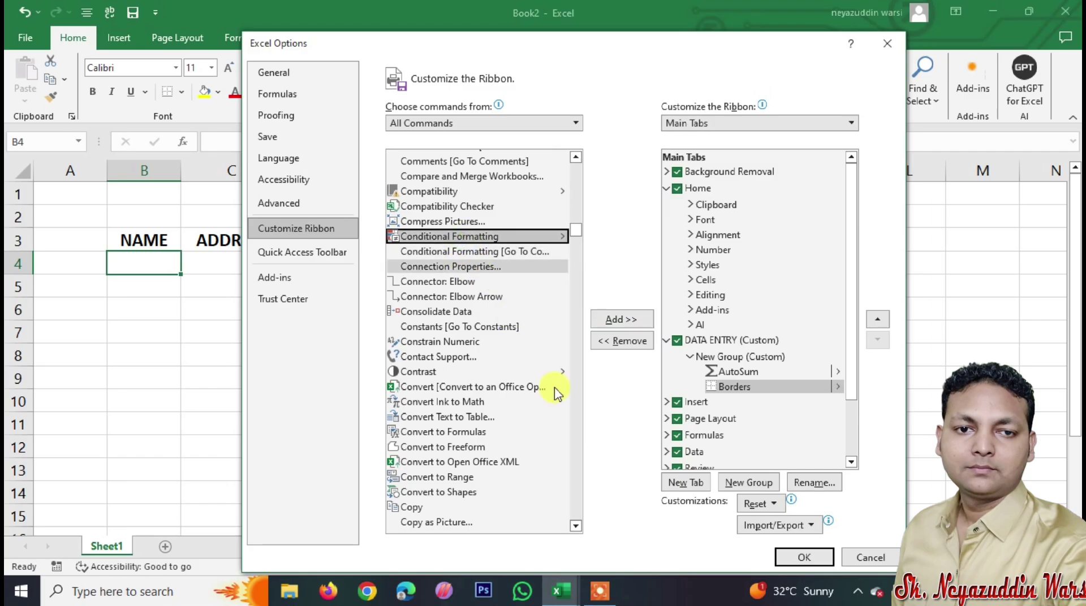
left_click(621, 319)
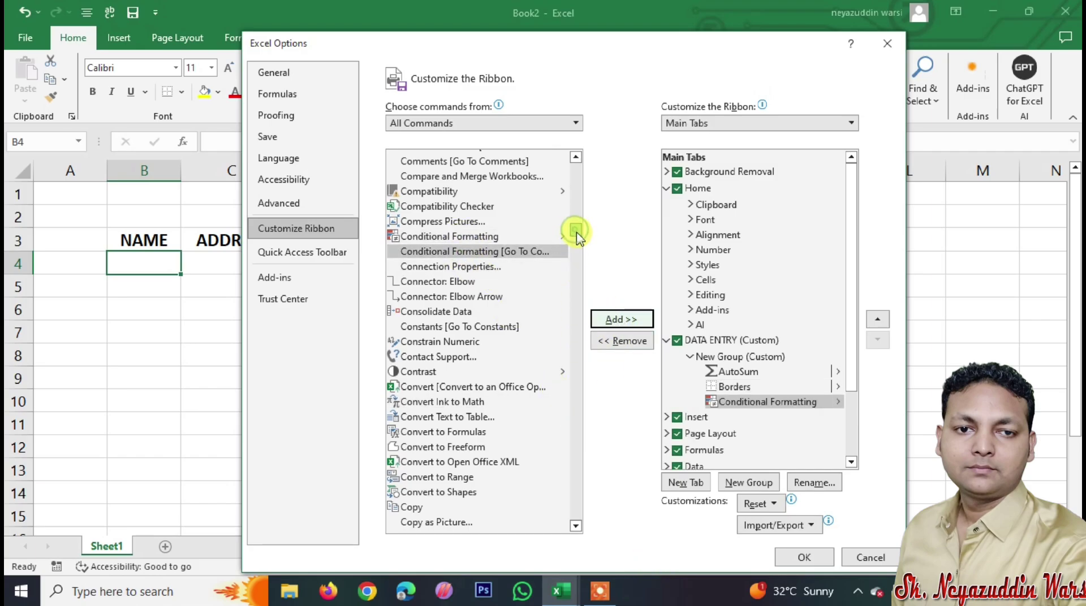
Add the Form command to the custom group under DATA ENTRY
left_click_drag(576, 232, 578, 251)
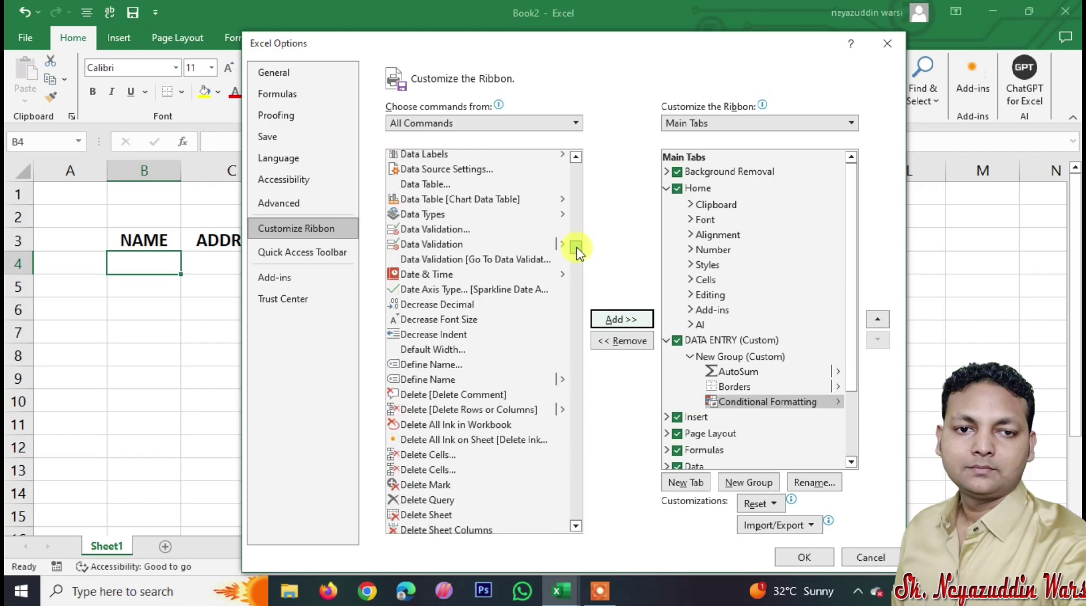
left_click(576, 529)
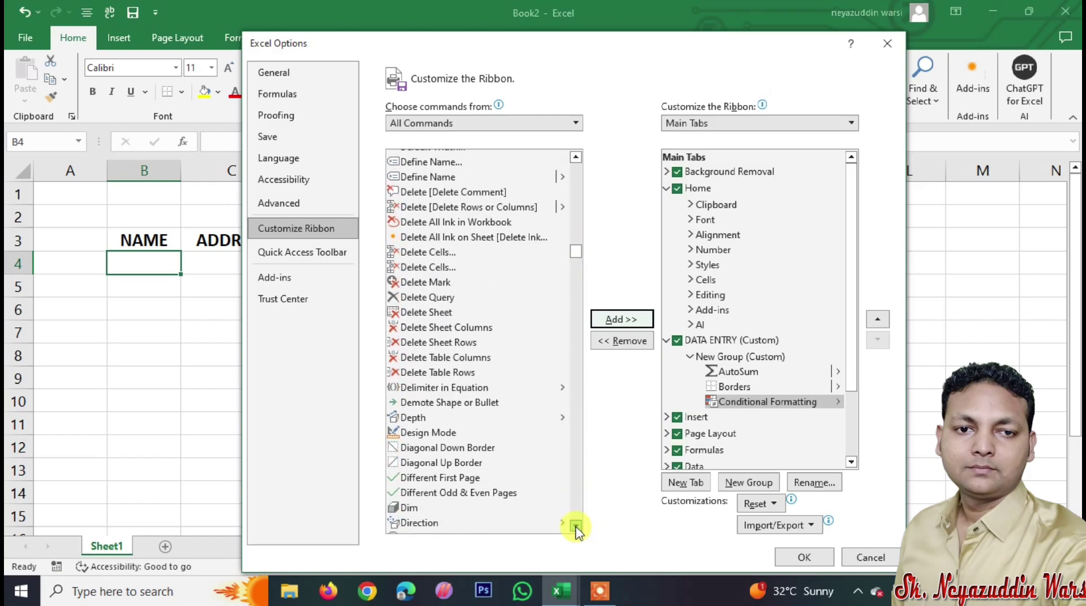
left_click(576, 529)
left_click(576, 529)
left_click(576, 529)
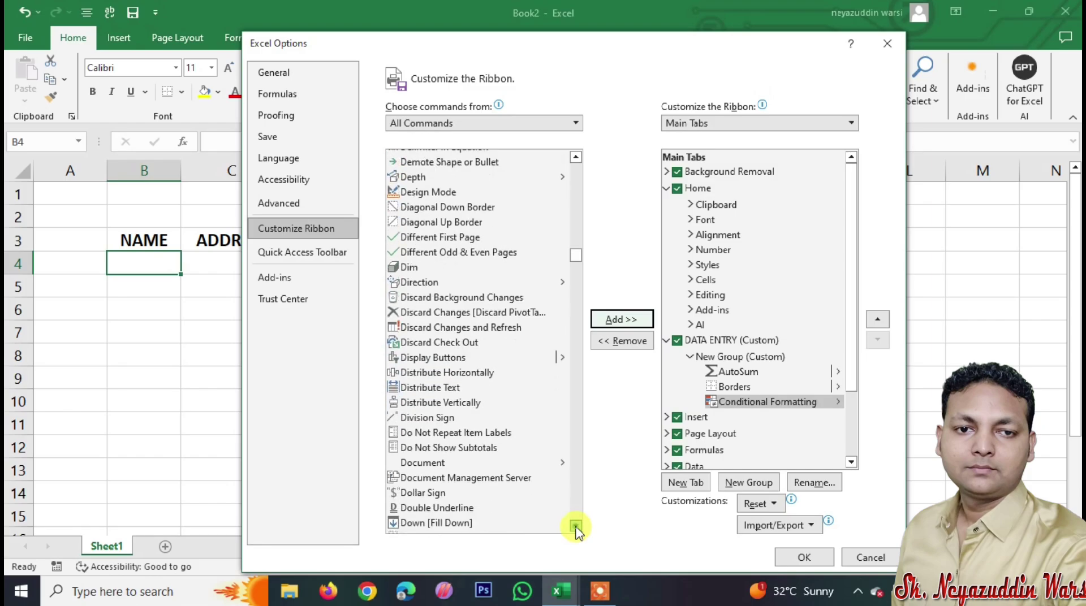
left_click(575, 529)
left_click(576, 529)
left_click(576, 529)
left_click(576, 529)
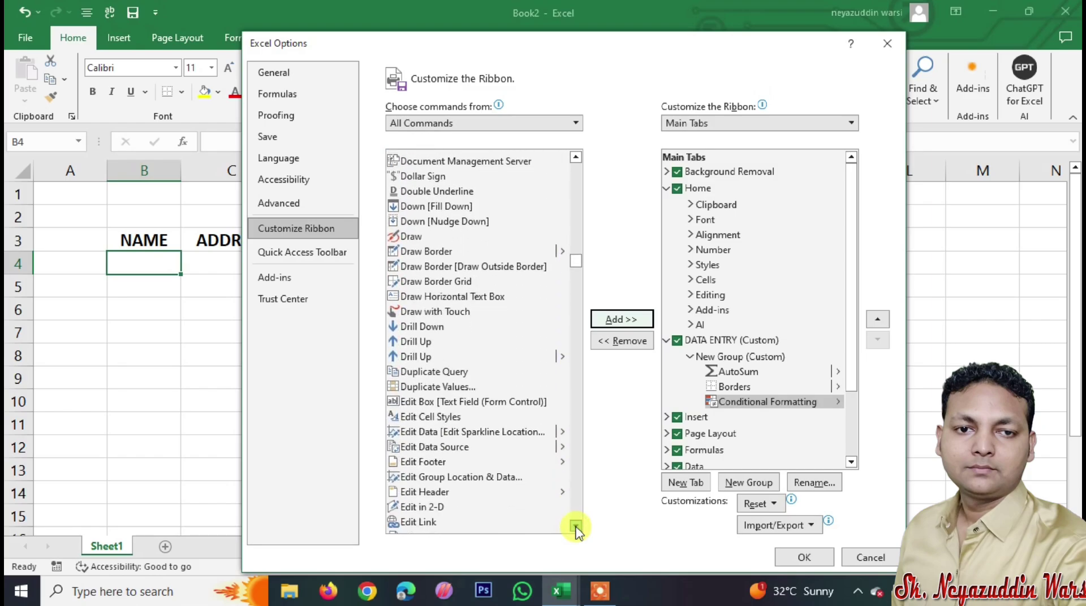
left_click(576, 529)
left_click(576, 529)
left_click(576, 529)
left_click(576, 529)
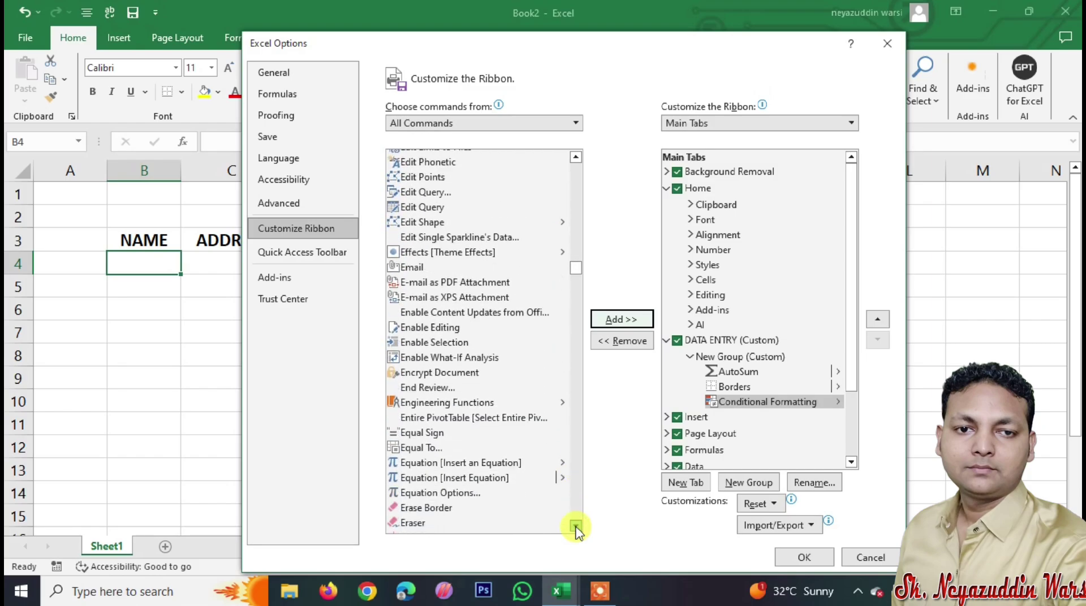
left_click(576, 529)
left_click(575, 529)
left_click(576, 529)
left_click(575, 529)
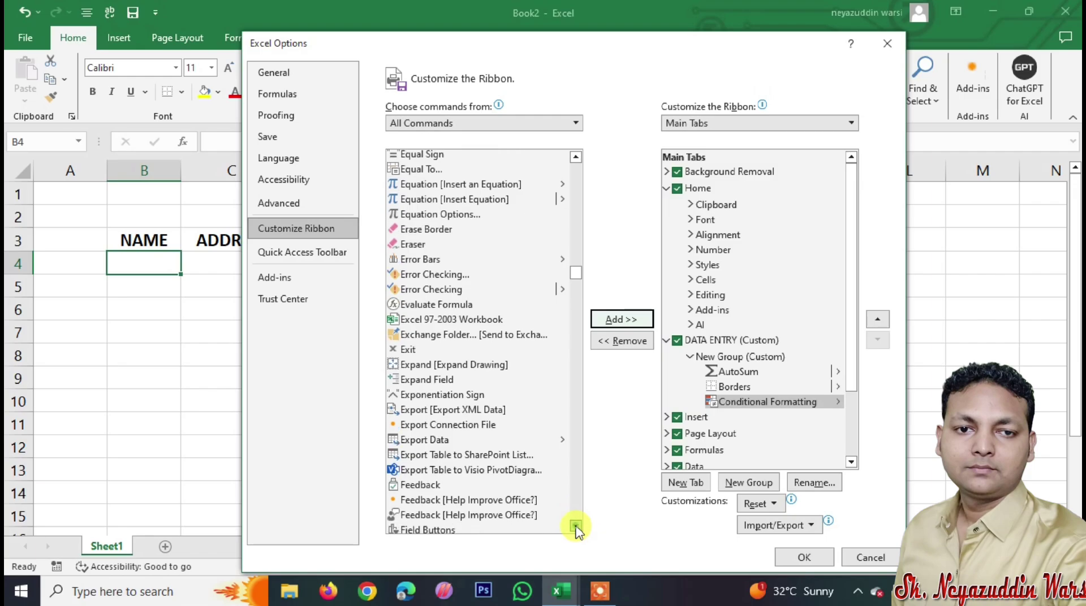
left_click(576, 529)
left_click(576, 529)
left_click(575, 528)
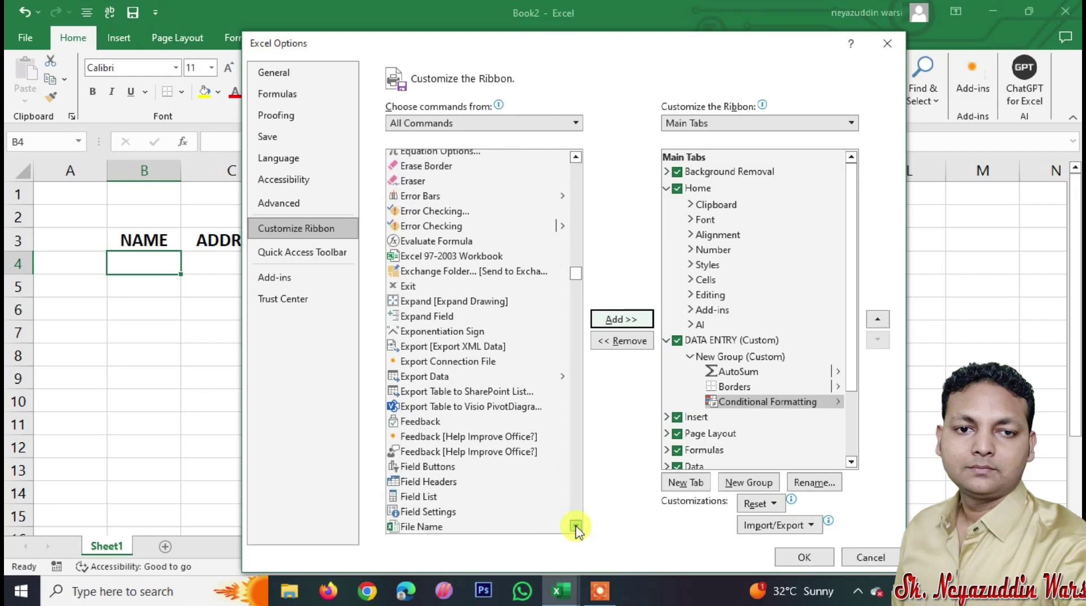
left_click(576, 529)
left_click(576, 529)
left_click(576, 529)
left_click(576, 529)
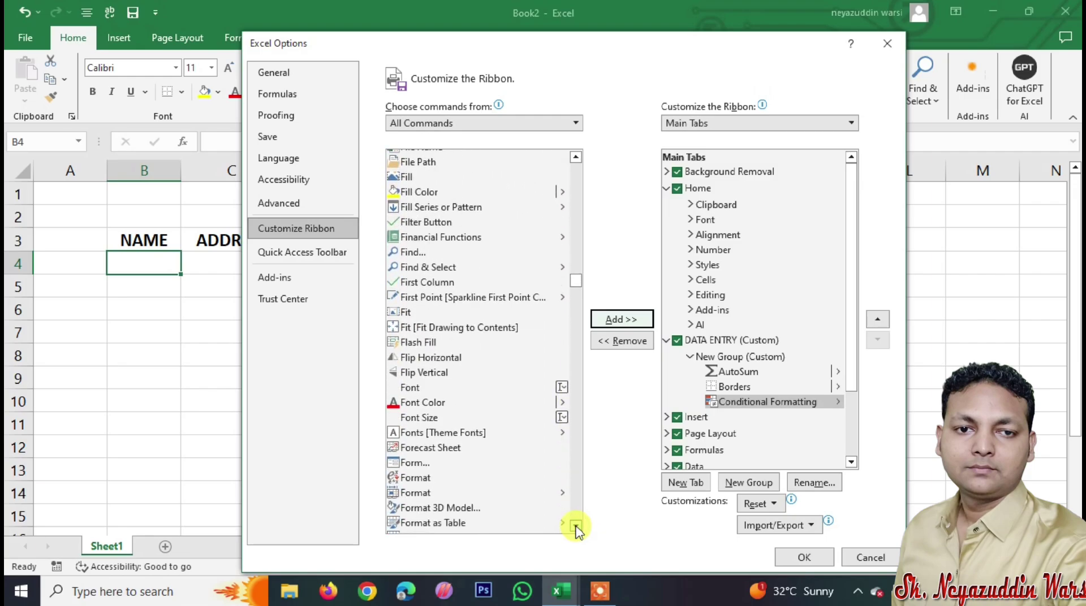
left_click(576, 529)
left_click(447, 424)
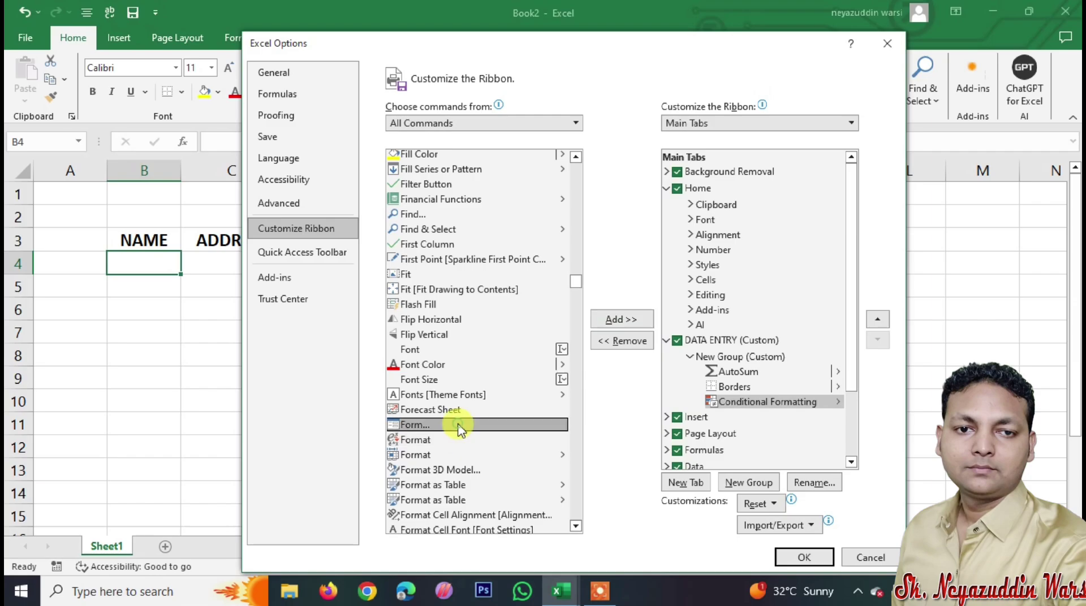
left_click(618, 320)
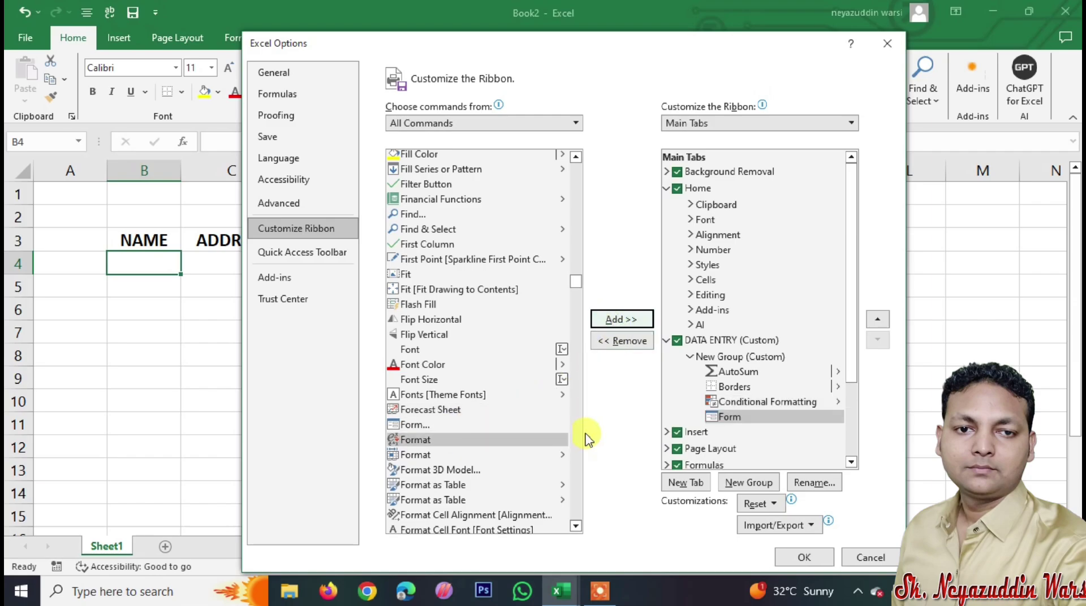
Add the Freeze Panes command to the custom group under DATA ENTRY and apply the ribbon customization
left_click(576, 529)
left_click(576, 529)
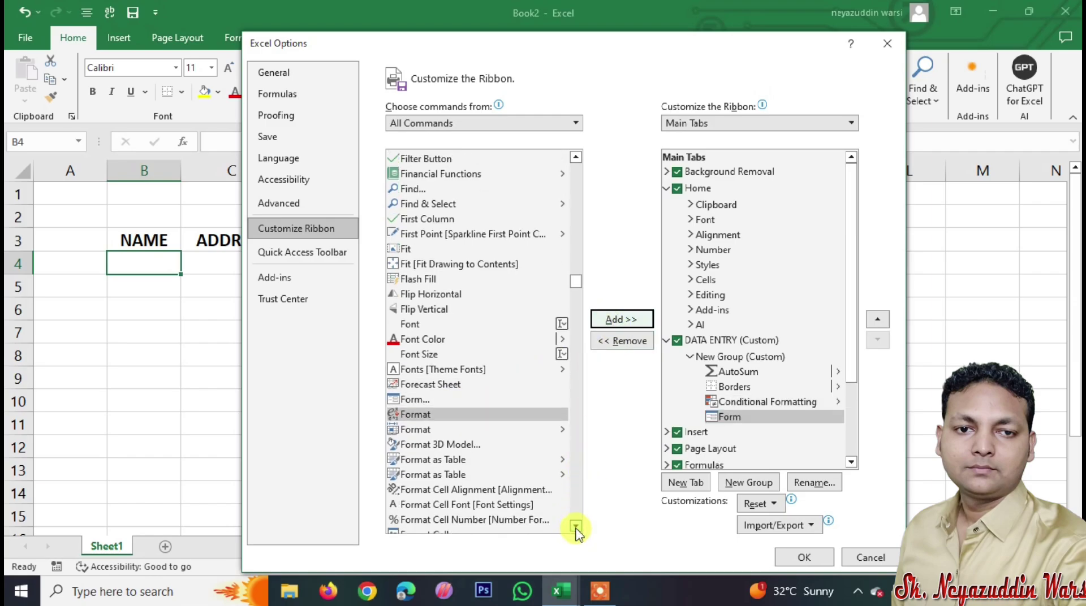
left_click(575, 528)
left_click(576, 529)
left_click(576, 529)
left_click(576, 529)
left_click(575, 529)
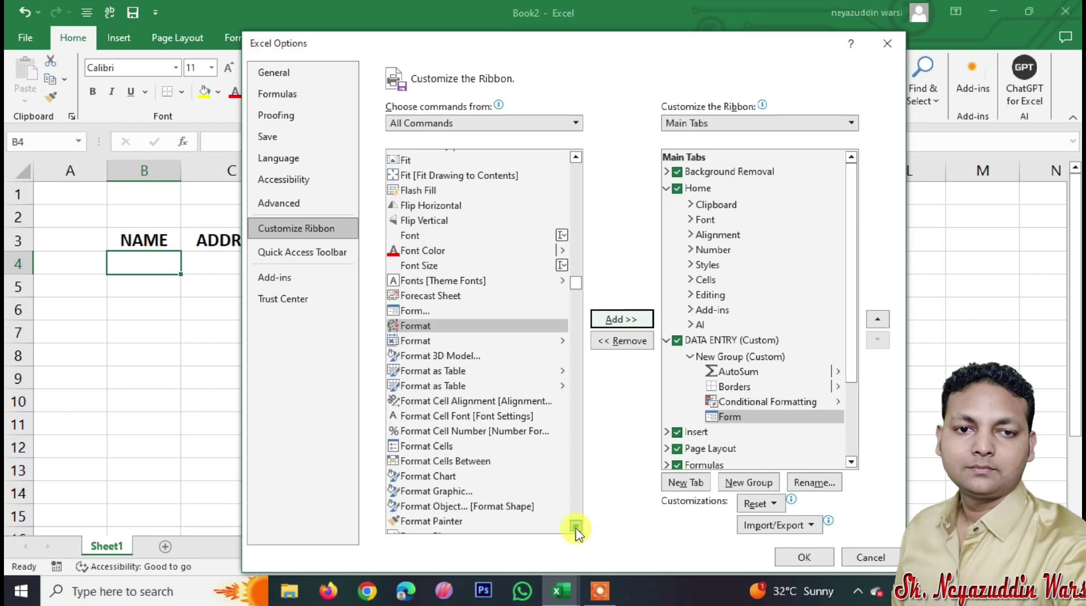
left_click(576, 529)
left_click(576, 529)
left_click(576, 529)
left_click(576, 529)
left_click(576, 529)
left_click(576, 529)
left_click(576, 529)
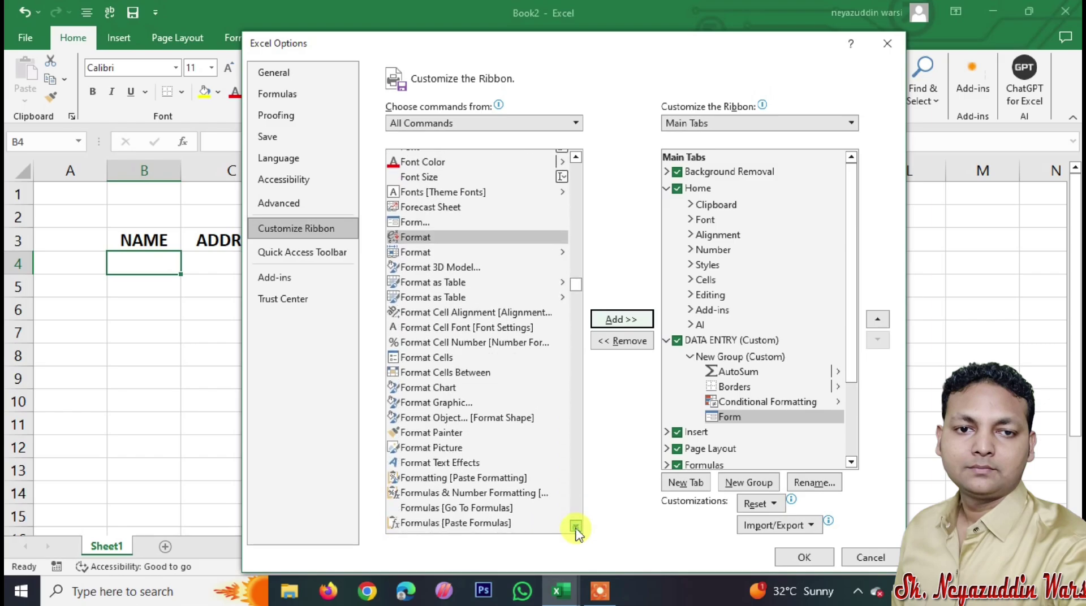
left_click(576, 529)
left_click(576, 529)
left_click(576, 529)
left_click(576, 529)
left_click(576, 529)
left_click(576, 529)
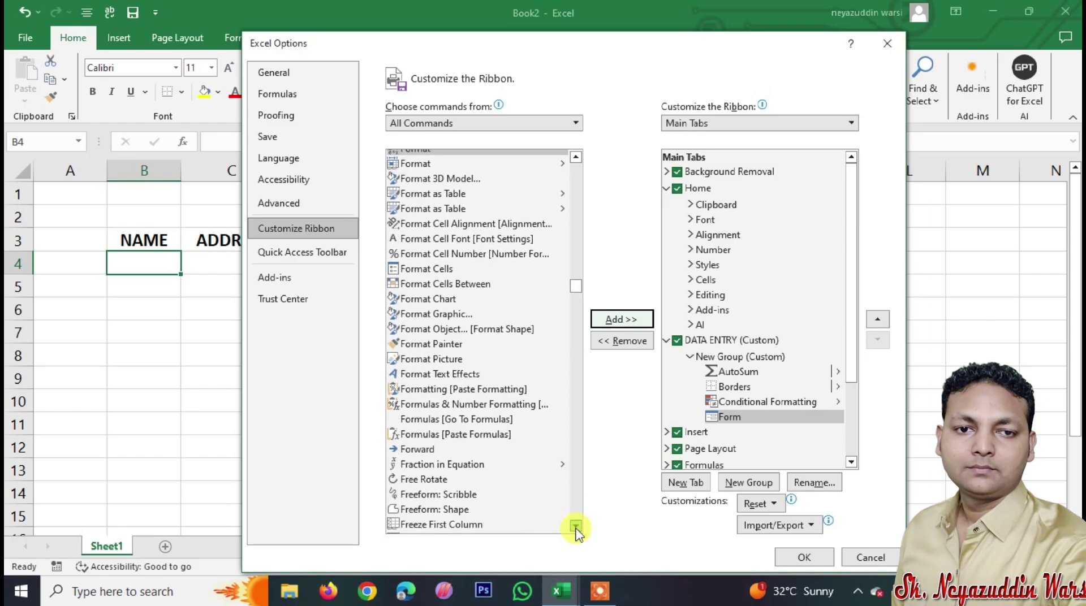
left_click(576, 529)
left_click(576, 529)
left_click(576, 529)
left_click(576, 529)
left_click(444, 451)
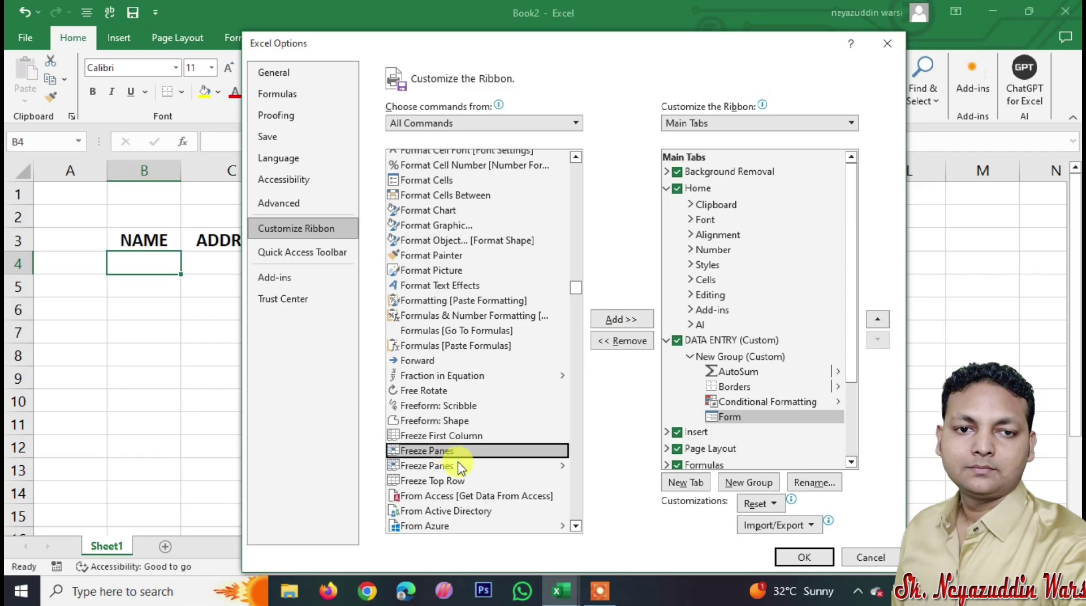
left_click(629, 320)
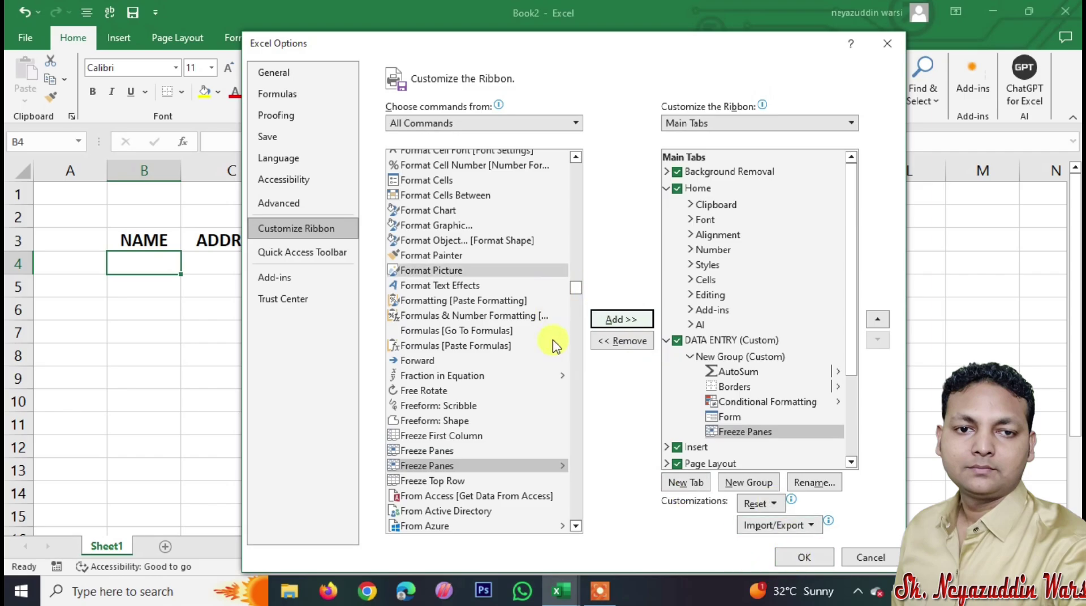
left_click(792, 559)
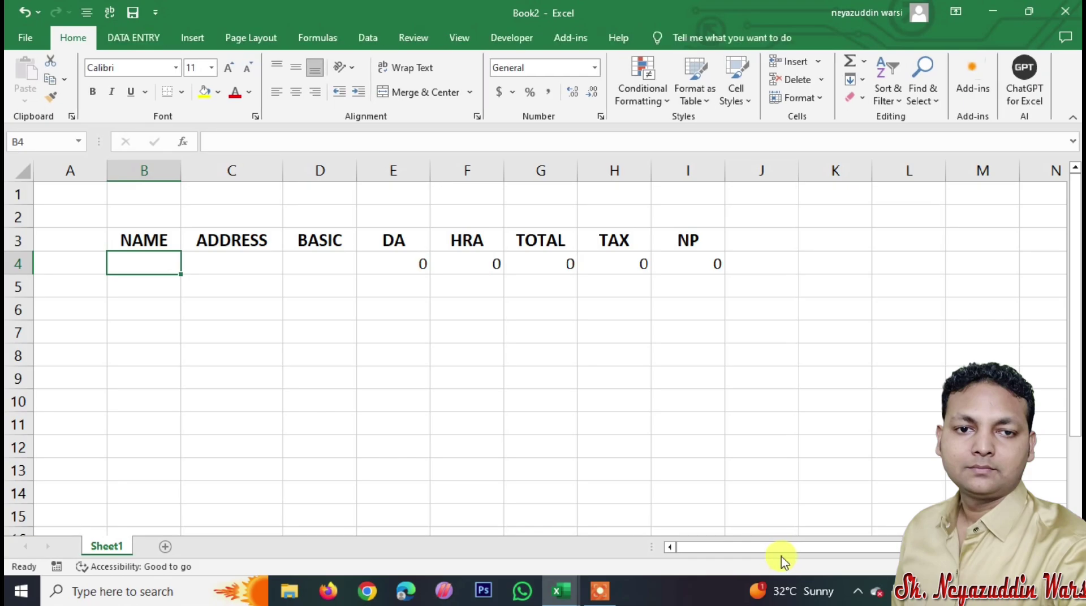
Open the data entry form with the custom Form command and save the first record with the person's name, address KOL and basic 15000
left_click(140, 41)
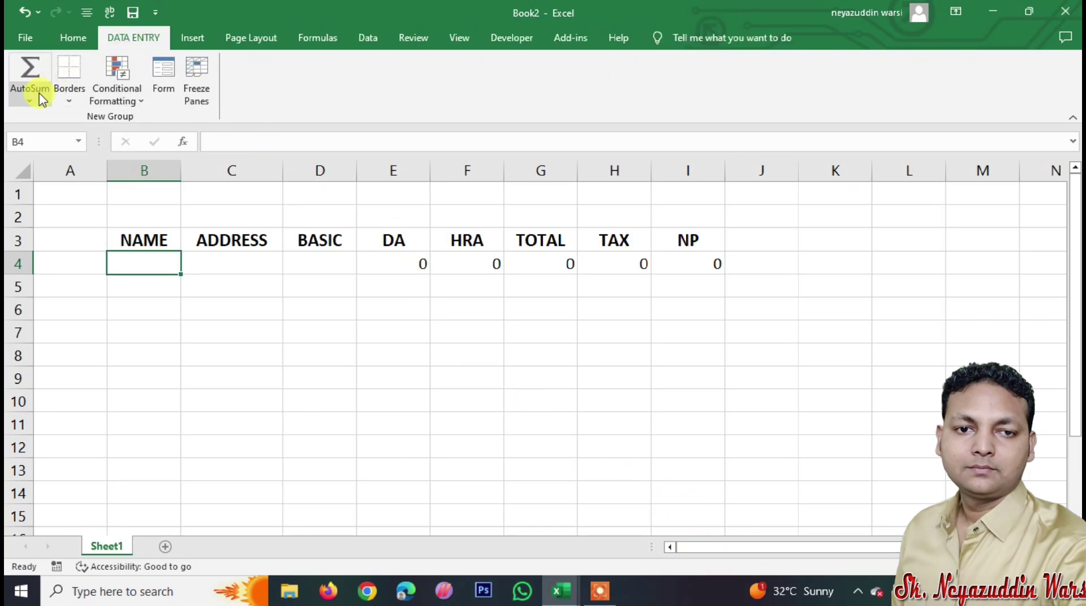
left_click(165, 72)
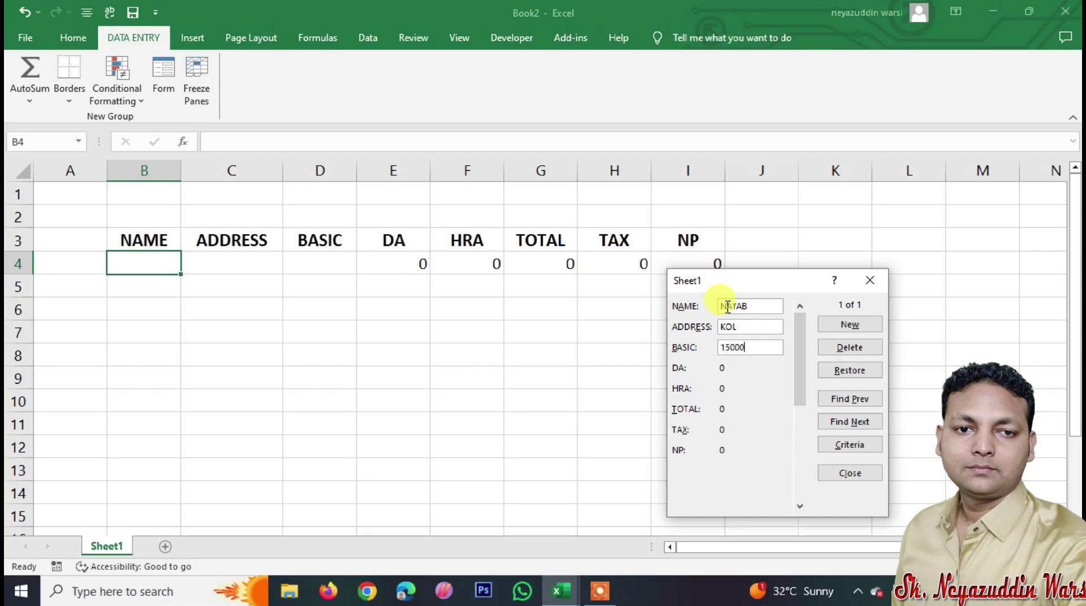
left_click(843, 328)
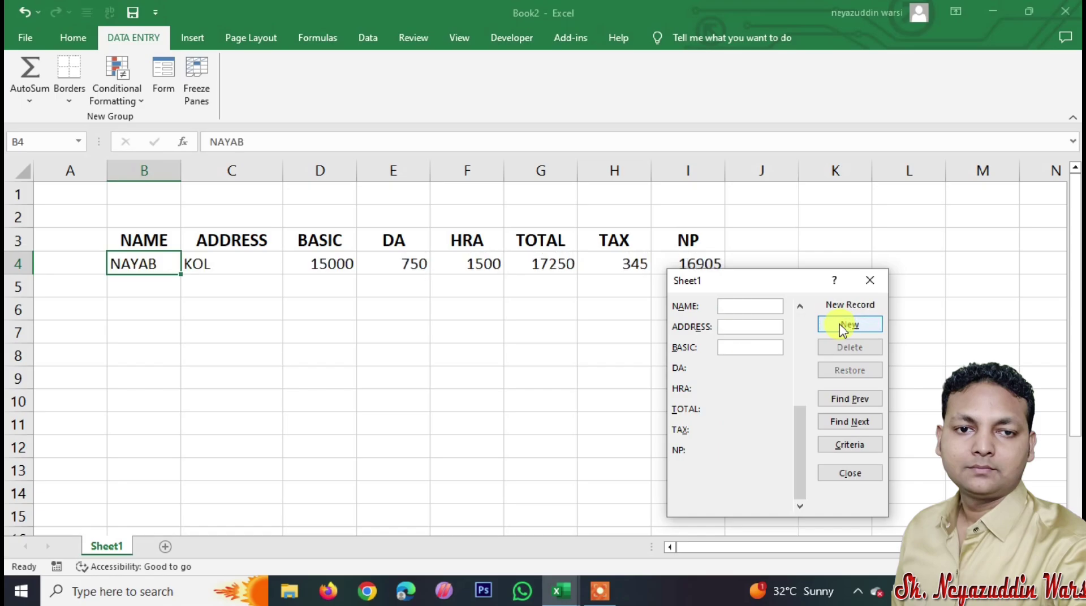
Save a second record in the form with the person's name, address KOL and basic 12000
type("HAY")
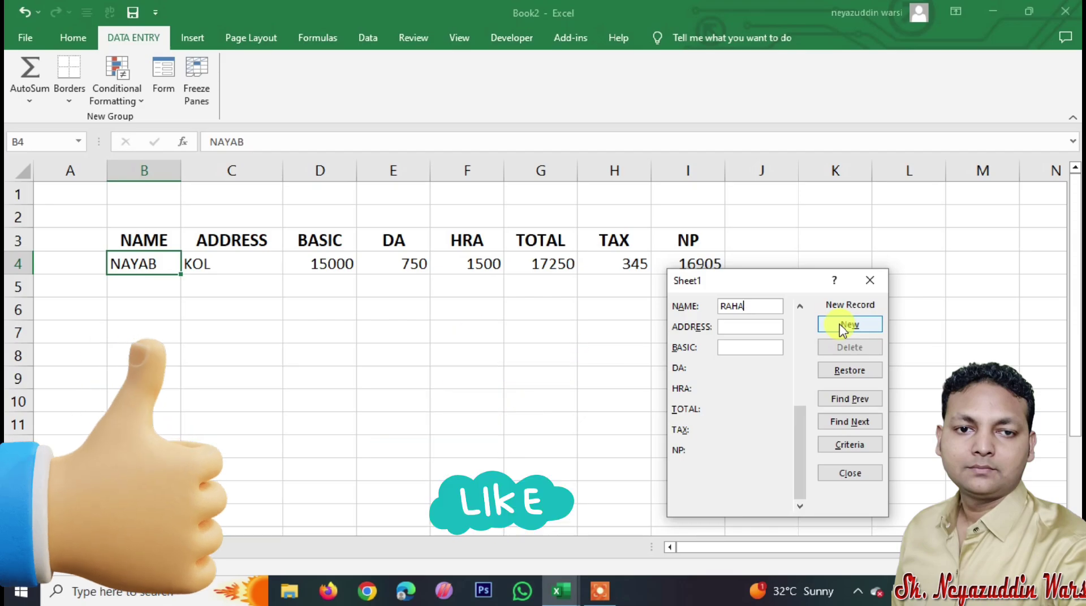
key("BackSpace")
type("T")
key("Tab")
type("KOL")
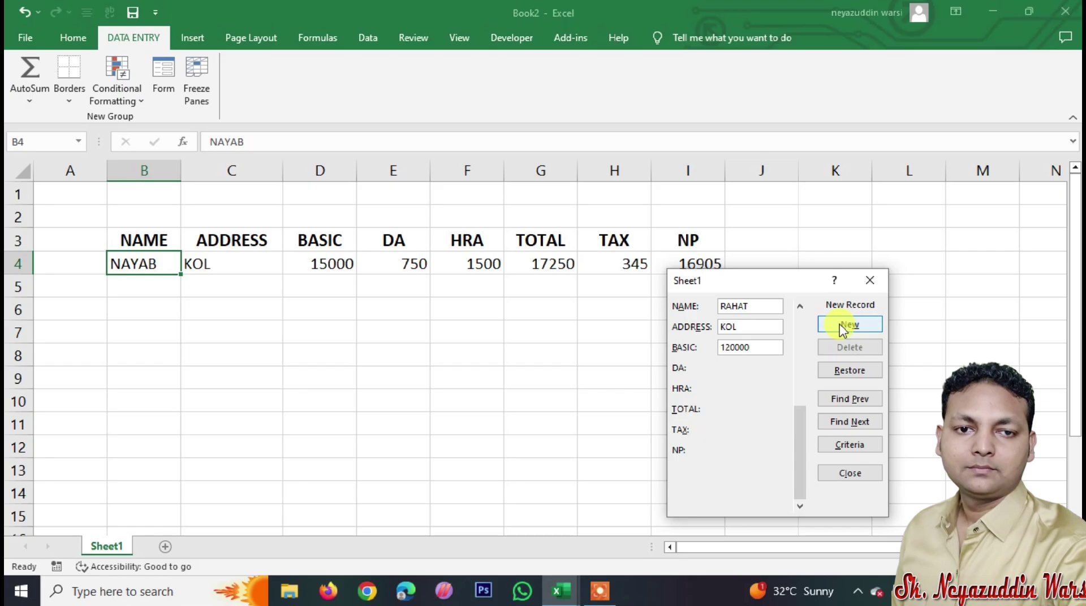
left_click(843, 328)
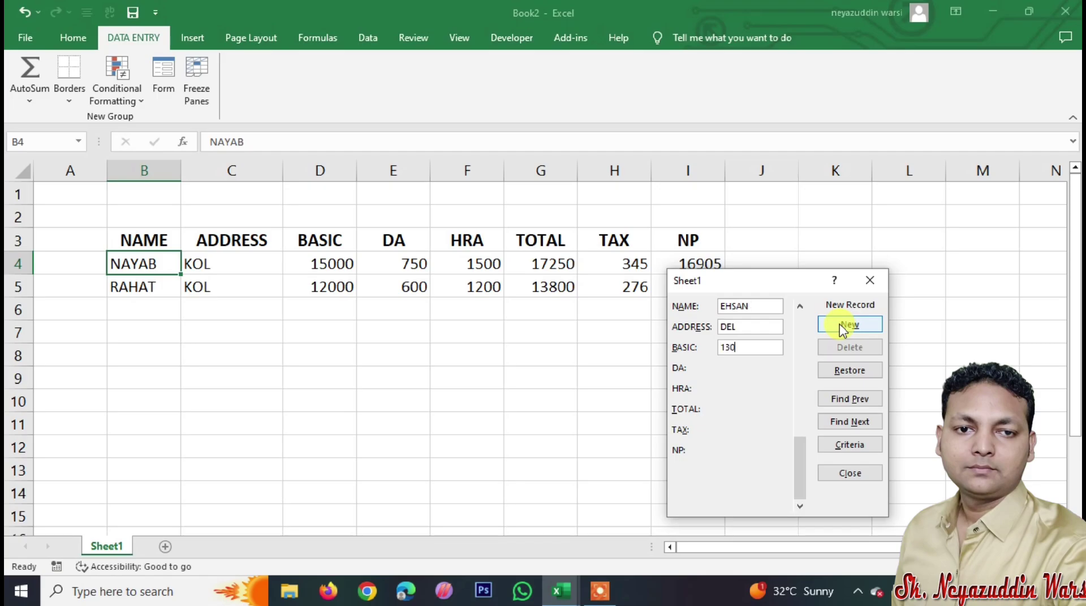
Save two more form records, one with address DEL and basic 13000, one with address KONNAGAR and basic 16000, and close the form
key("alt+w")
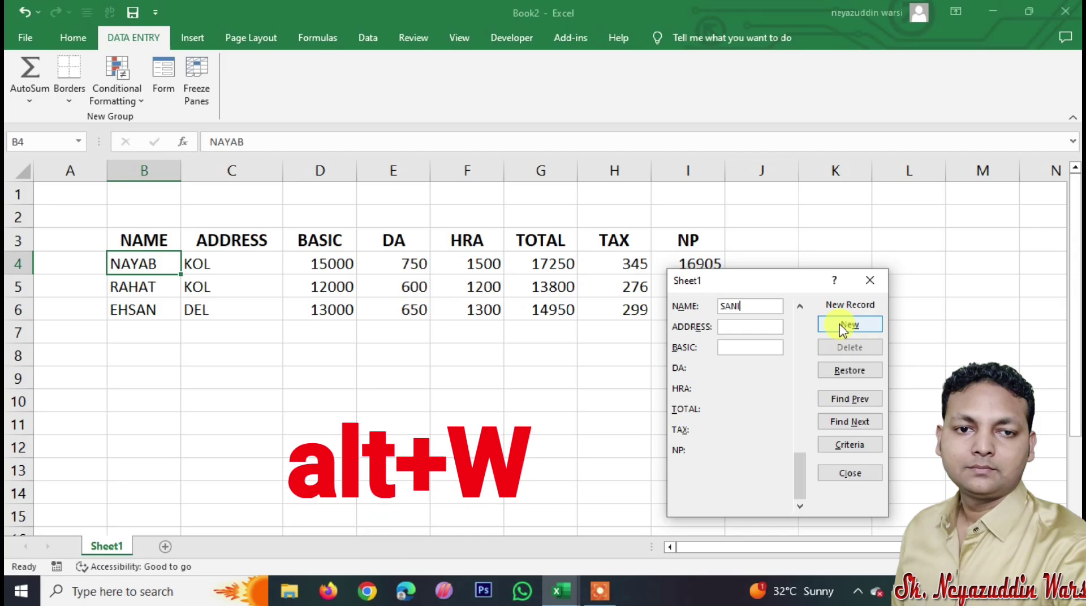
type("KONNAGAR")
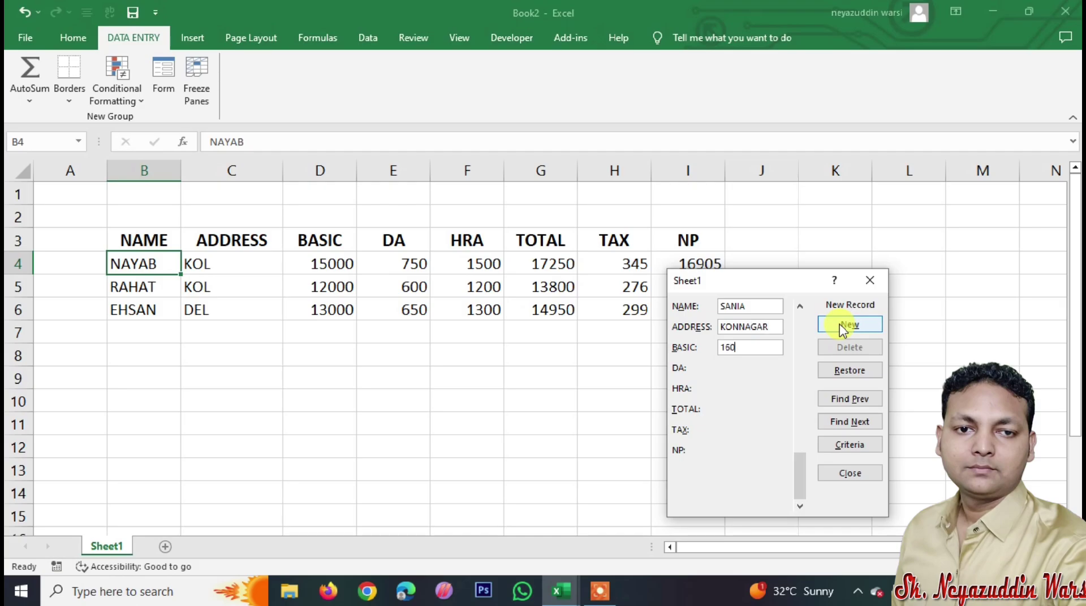
left_click(843, 329)
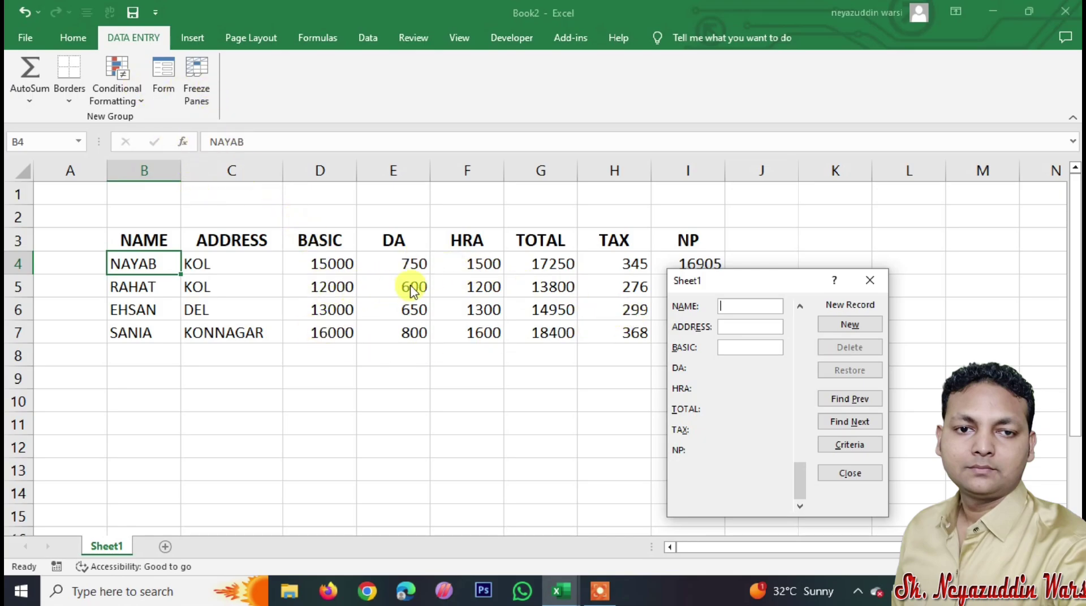
left_click(870, 280)
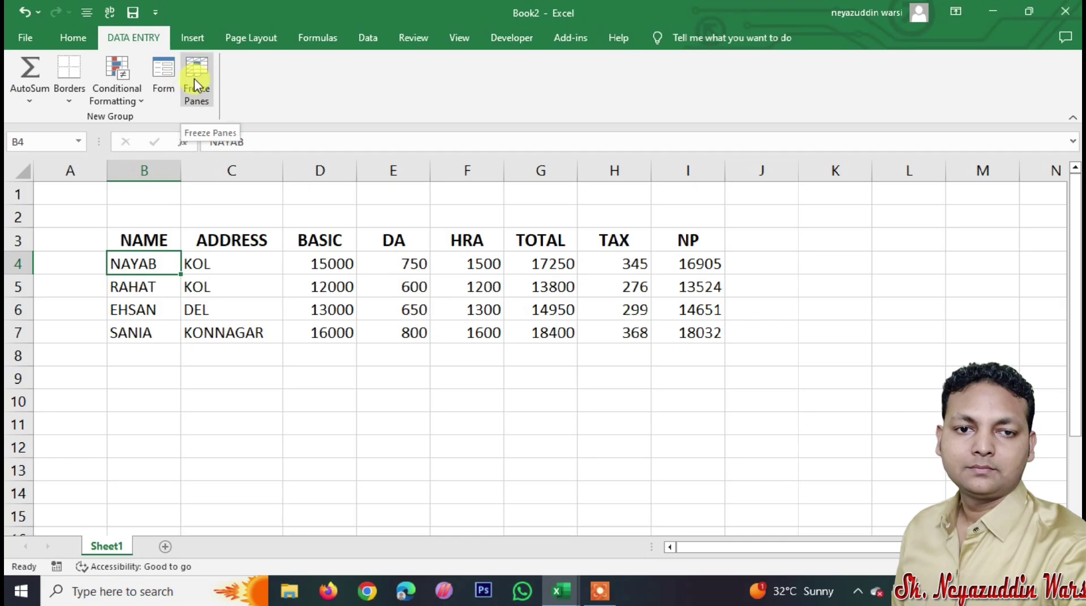
Fill NAME cells B8 to B18 with filler text such as SDF and FSDF to scroll the header row out of view
left_click(158, 357)
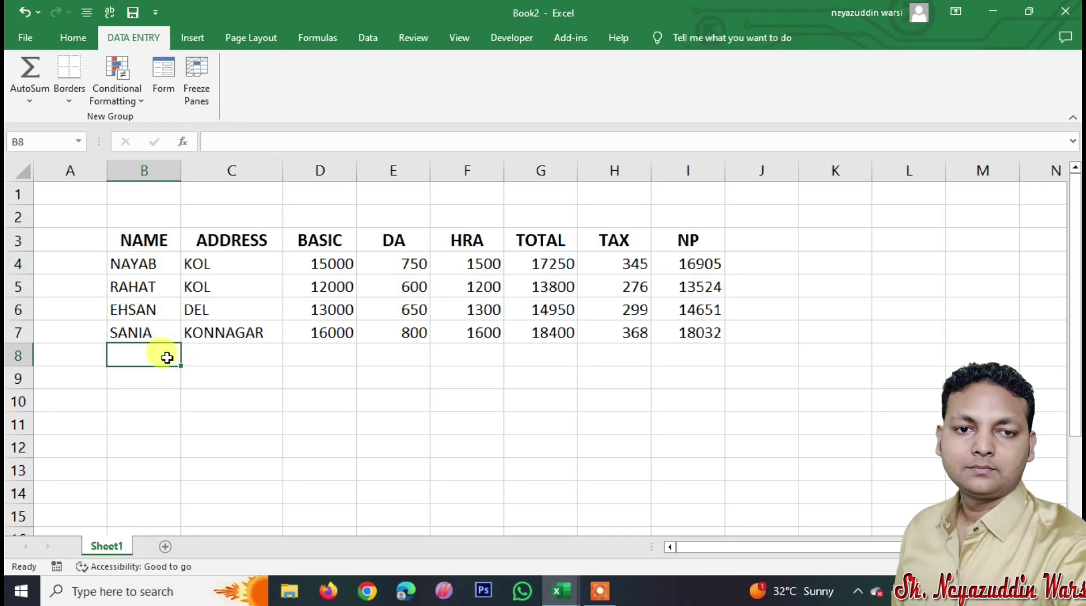
type("S")
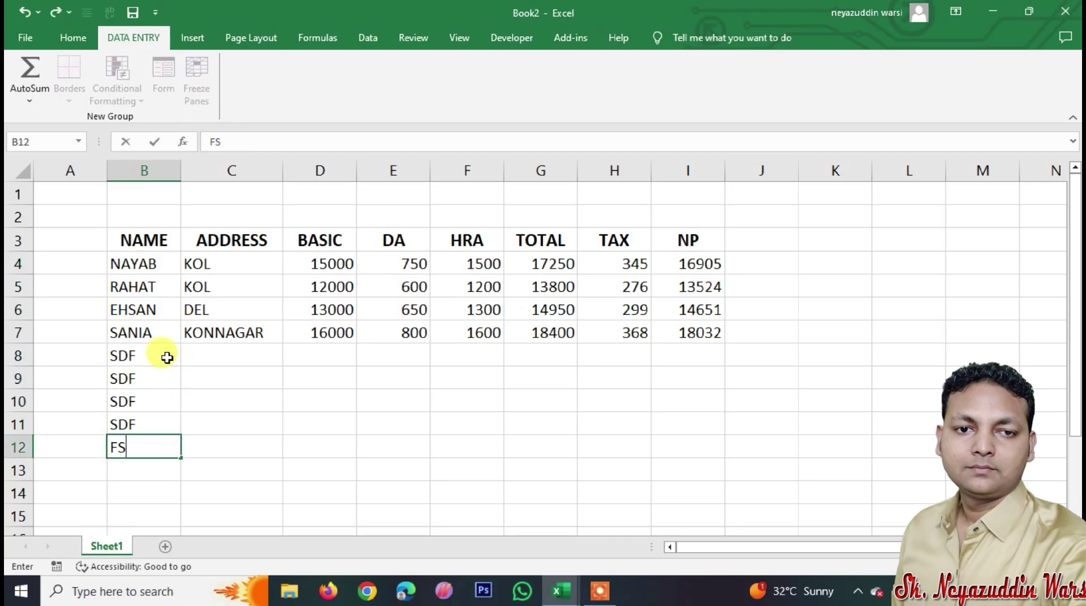
type("DF SDF SDF SDF FSDF SDF SDF FSDF DF SDF SDF")
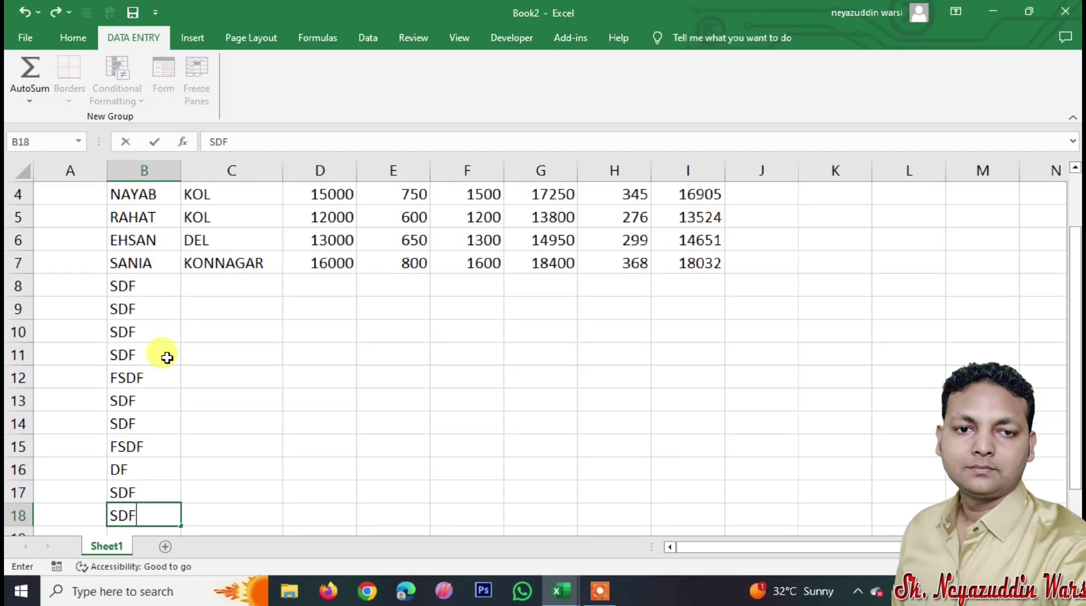
key("Tab")
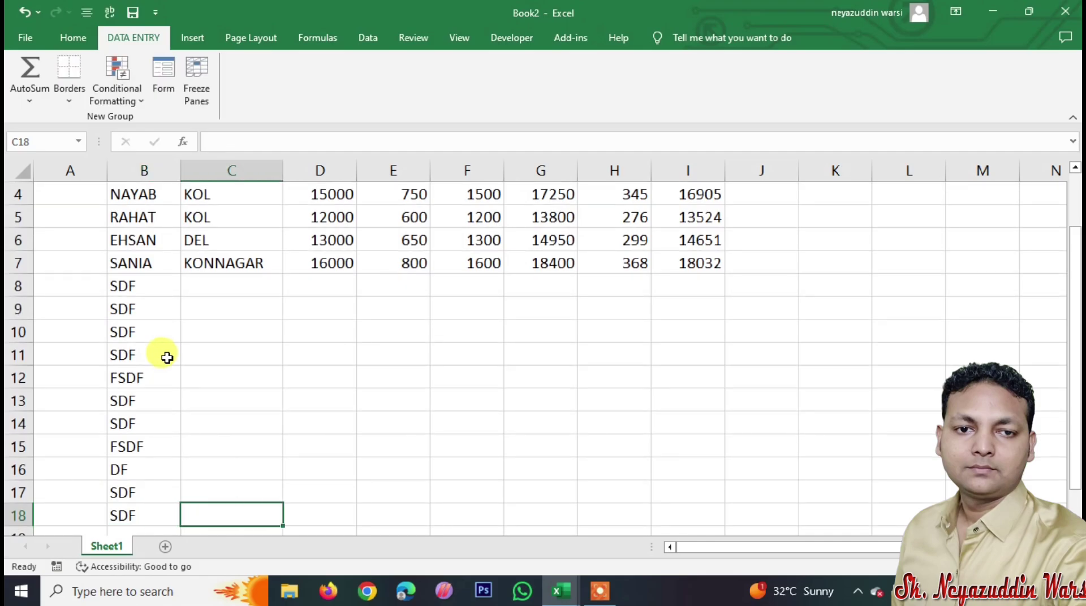
Clear all the filler text from cells B8 to B18 below the four employee records
key("Tab")
key("Left")
key("Left")
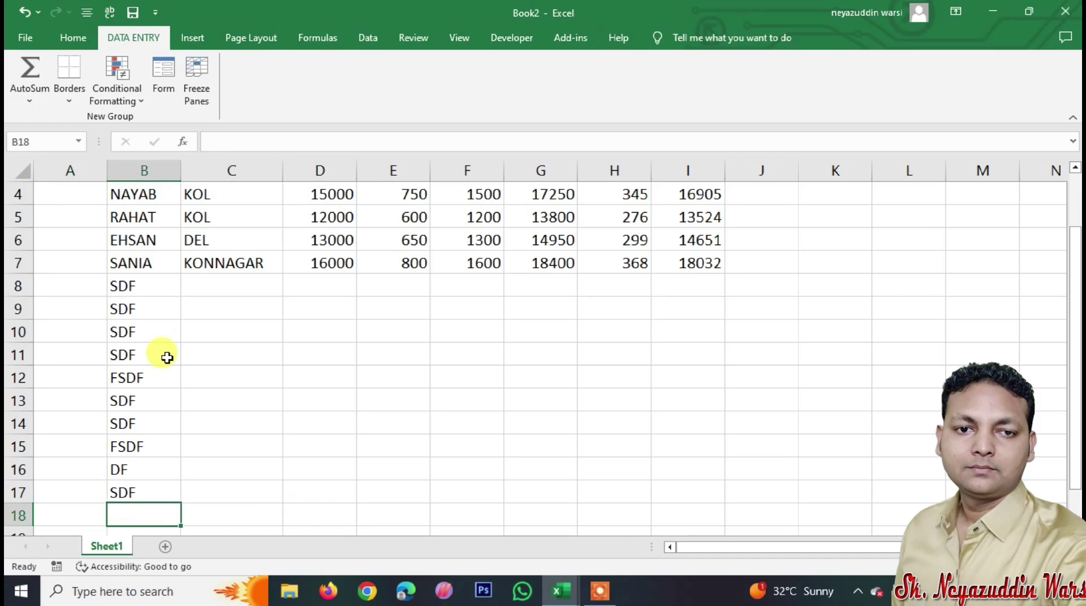
key("Up")
key("Delete")
key("Up")
key("Delete")
key("Up")
key("Up")
key("Delete")
key("Up")
key("Delete")
key("Up")
key("Delete")
key("Up")
key("Down")
key("Down")
key("Down")
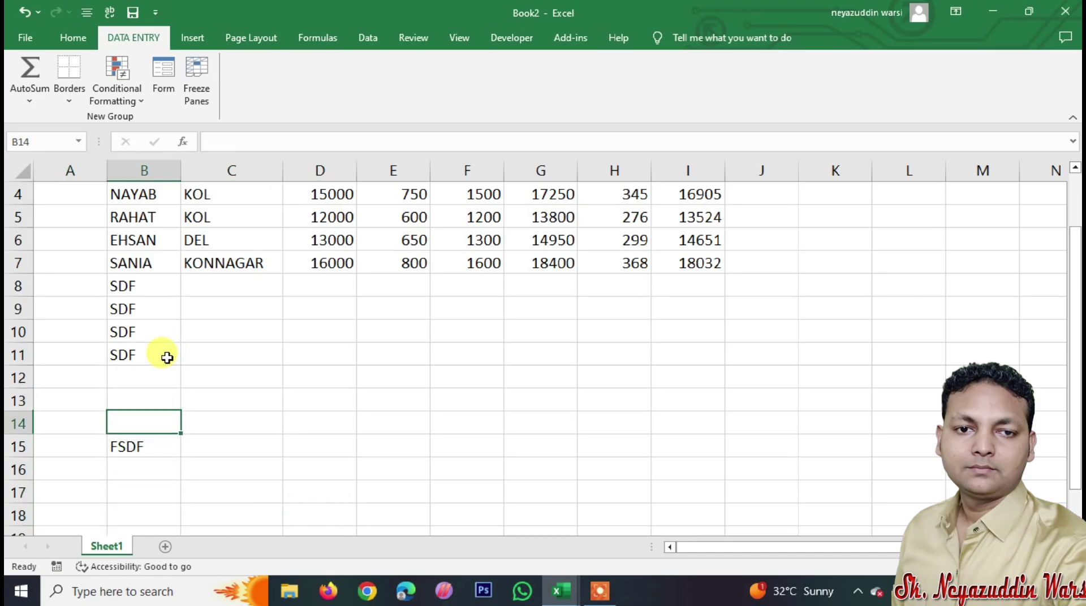
key("Down")
key("Delete")
key("Up")
key("Up")
key("Up")
key("Up")
key("Delete")
key("Up")
key("Up")
key("Delete")
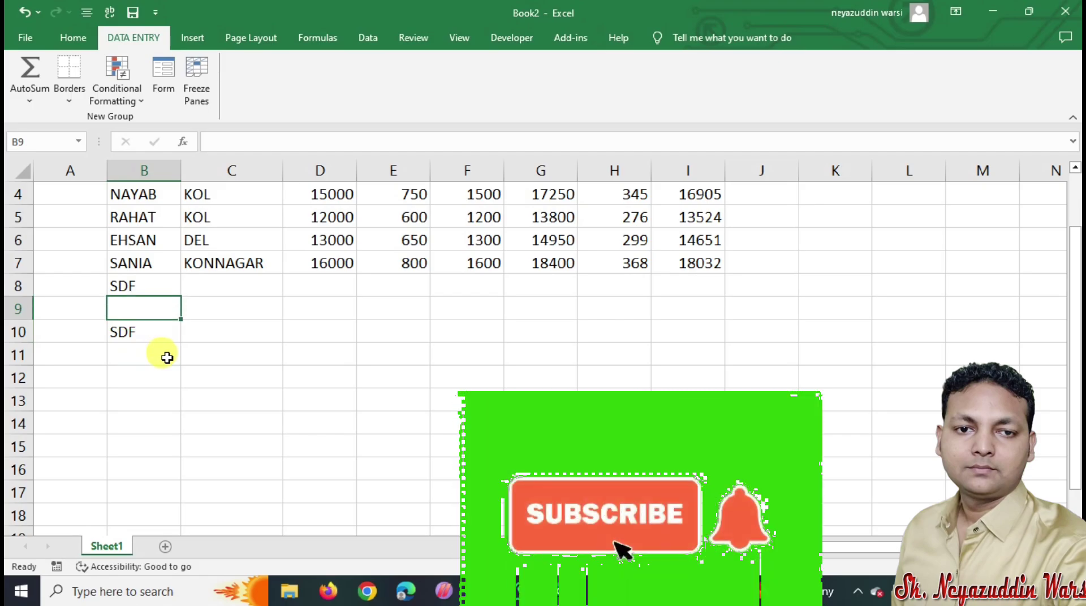
key("Down")
key("Delete")
key("Up")
key("Up")
key("Delete")
key("Up")
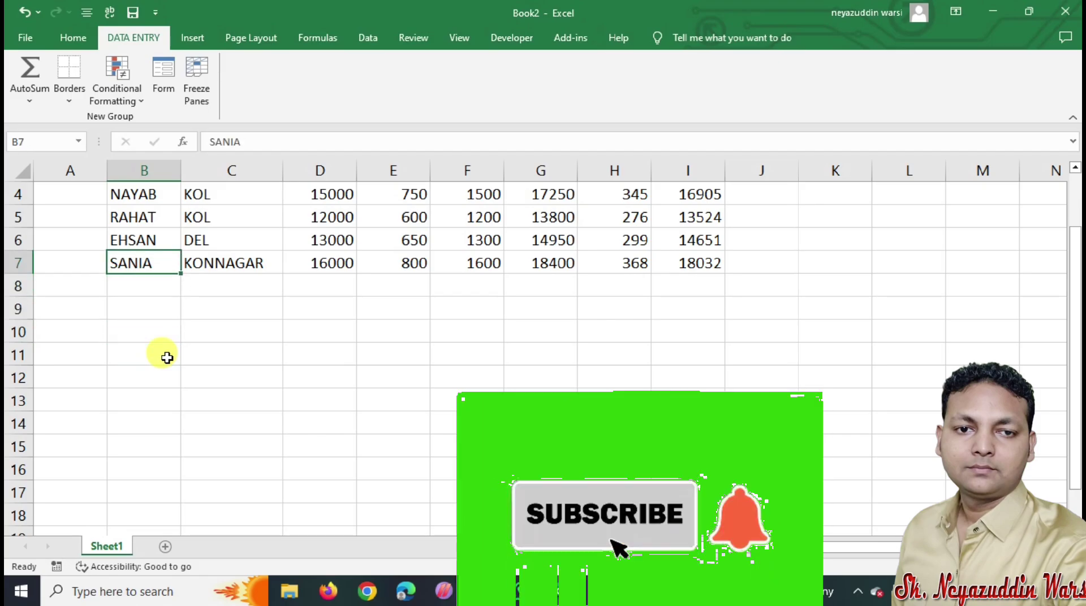
Freeze the rows above row 4 with the custom Freeze Panes command so the header row is locked
key("Up")
key("Up")
key("Up")
key("Up")
key("Up")
key("Up")
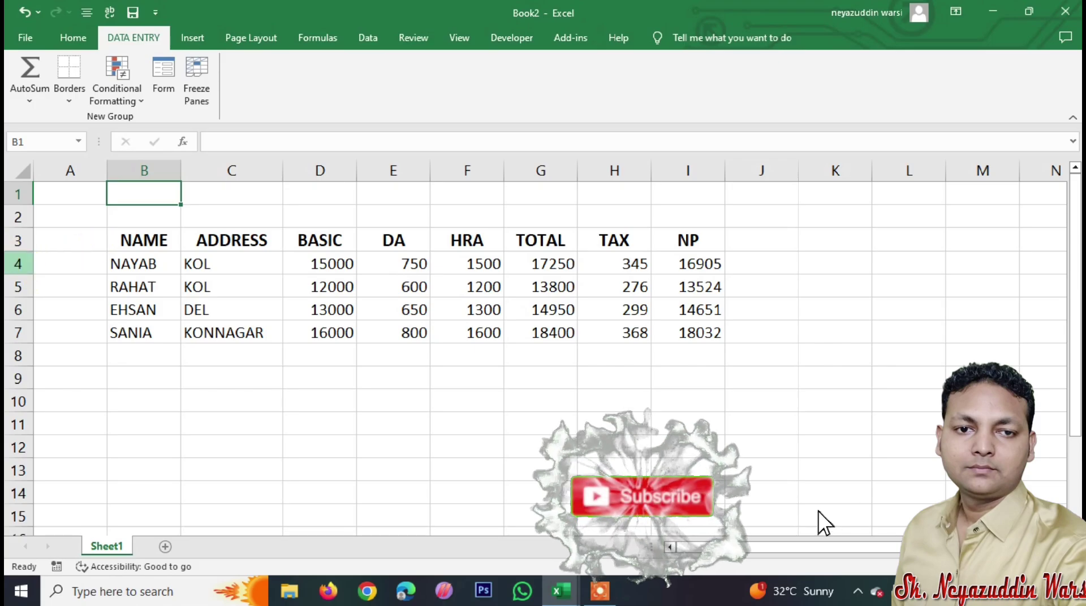
left_click(18, 264)
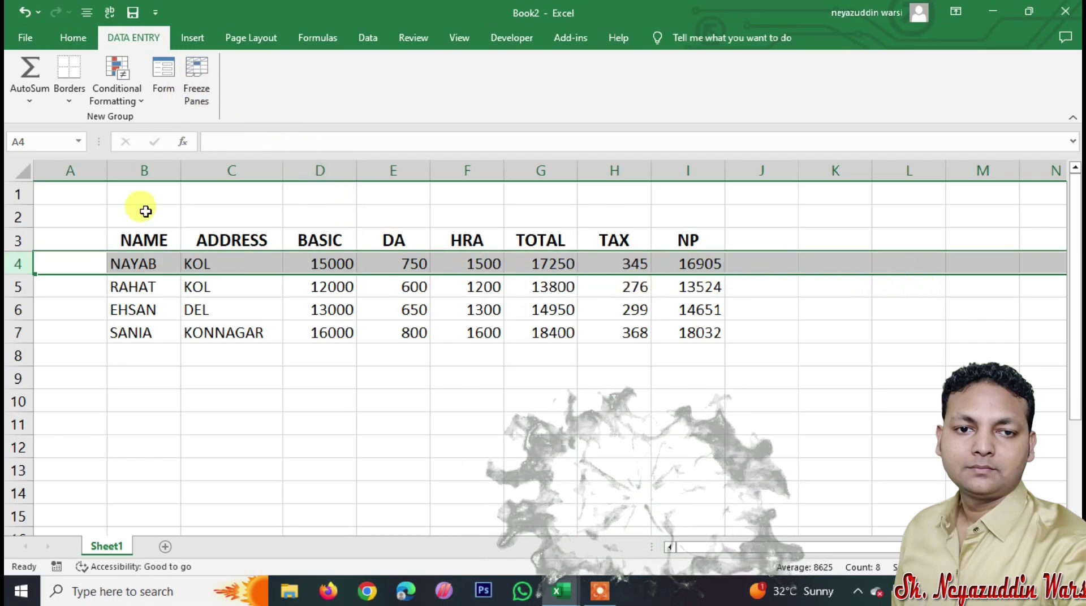
Test the frozen header by filling NAME cells B8 to B33 with filler text such as SDF, FS and DF
left_click(154, 349)
type("SDF")
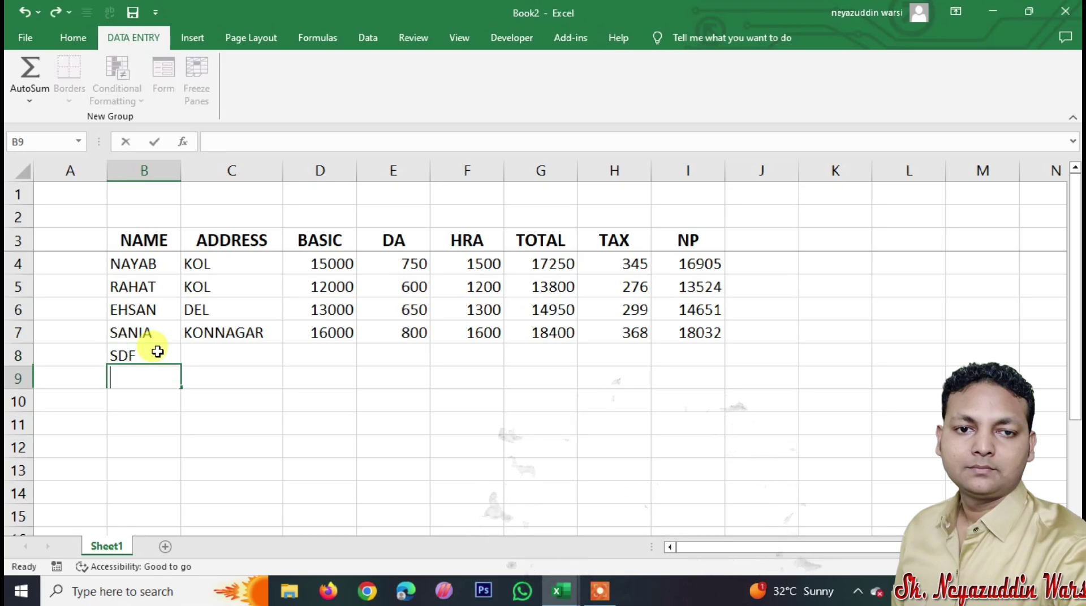
type(" SDF")
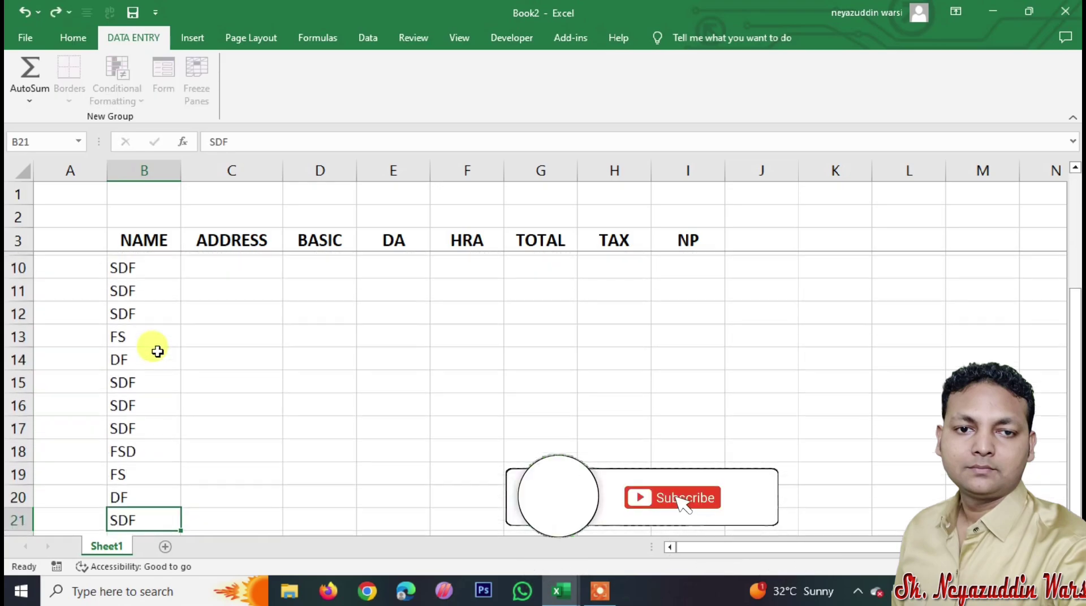
type(" SDF SDF SDF FS DF SDF SDF SDF FSD FS DF SDF SDF SDF SDF FS DF SDF SDF SDF SDF FSD F SDF")
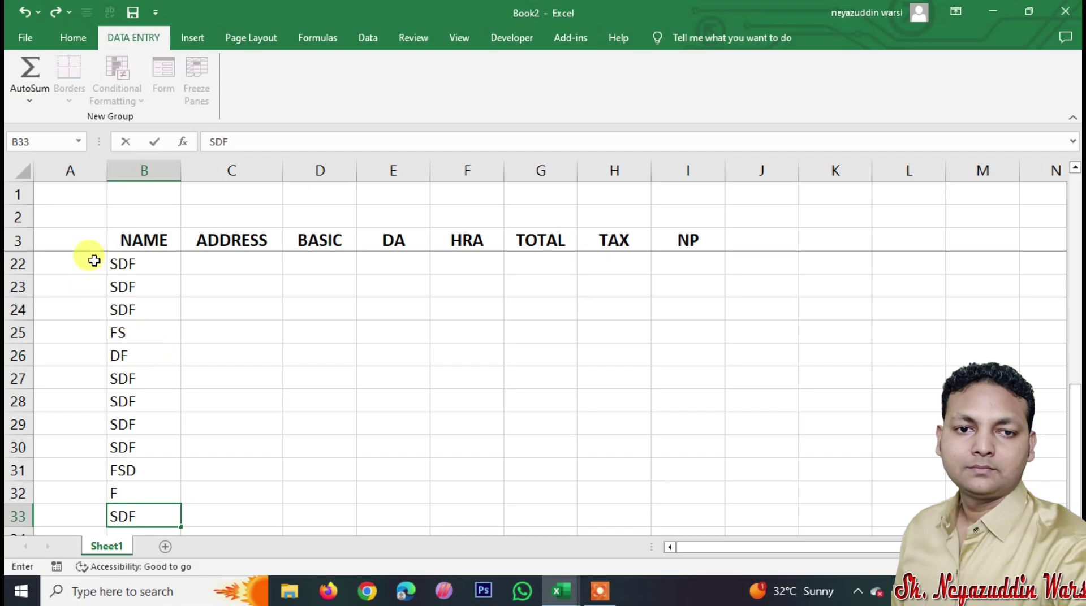
Move up and down the NAME column to examine how the frozen header row behaves
key("Up")
key("Up")
key("Up")
key("Up")
key("Up")
key("Up")
key("Up")
key("Up")
key("Up")
key("Up")
key("Up")
key("Up")
key("Up")
key("Up")
key("Up")
key("Up")
key("Up")
key("Up")
key("Up")
key("Up")
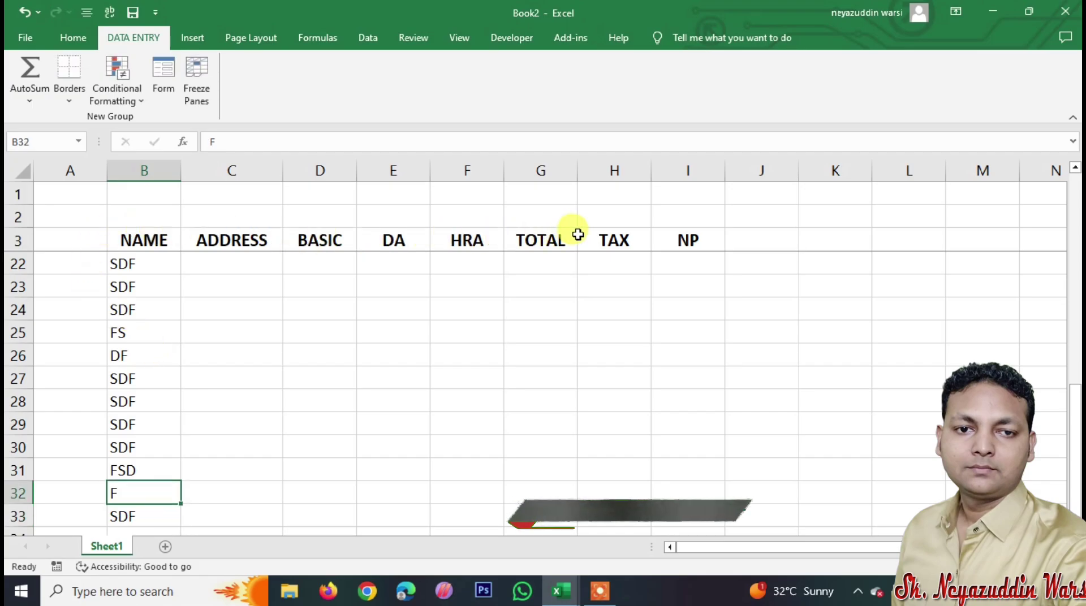
key("Up")
key("Up")
key("Up")
key("Up")
key("Up")
key("Up")
key("Up")
key("Up")
key("Up")
key("Up")
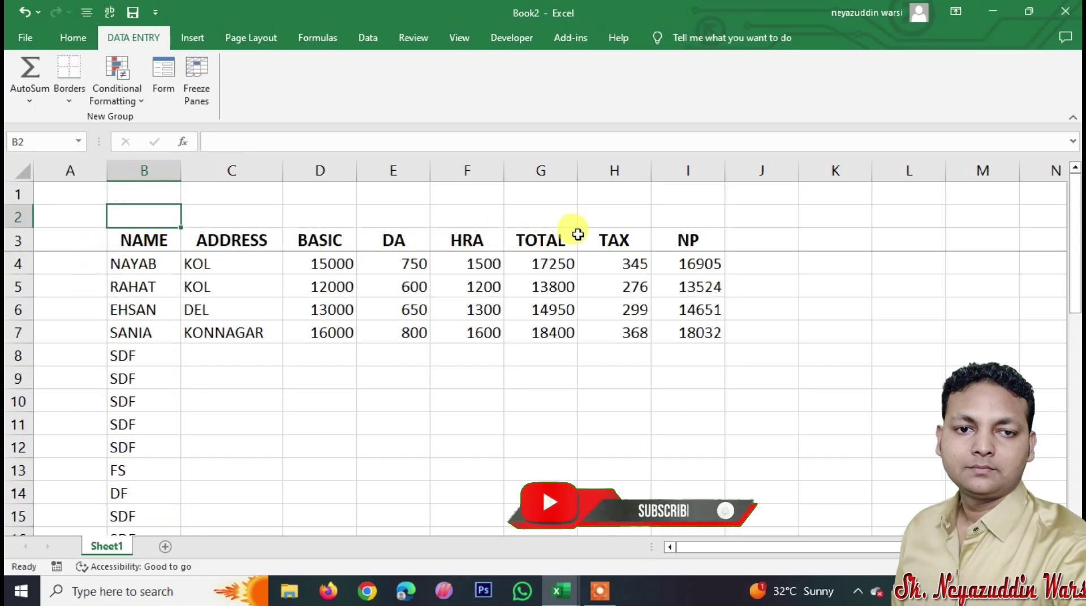
key("Down")
key("Down")
key("Down")
key("Down")
key("Down")
key("Down")
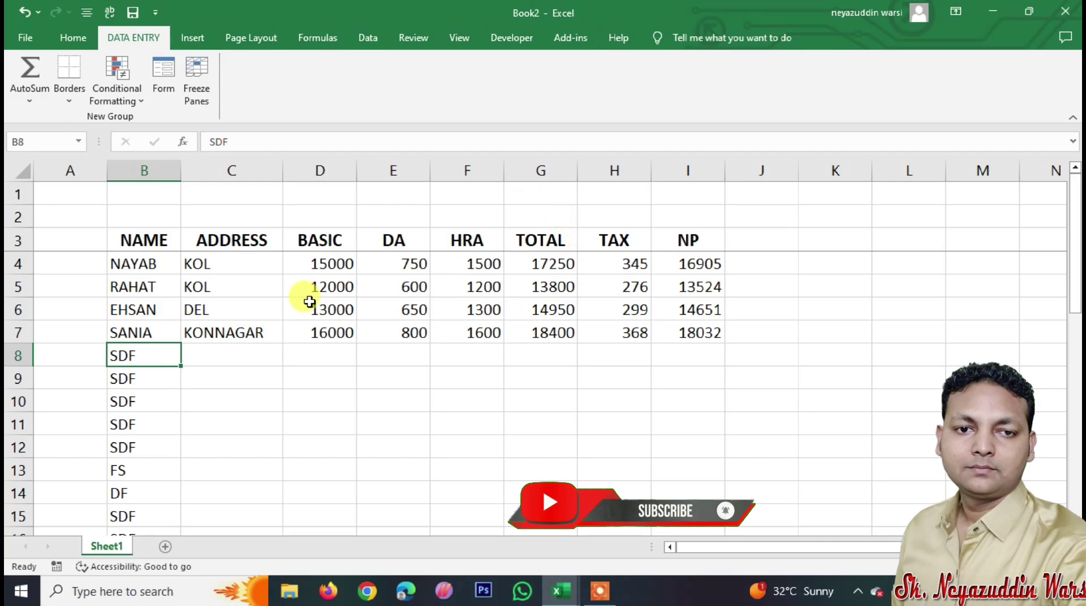
Delete the filler entries from B8 downward and return to the employee records
left_click_drag(145, 357, 158, 531)
key("Delete")
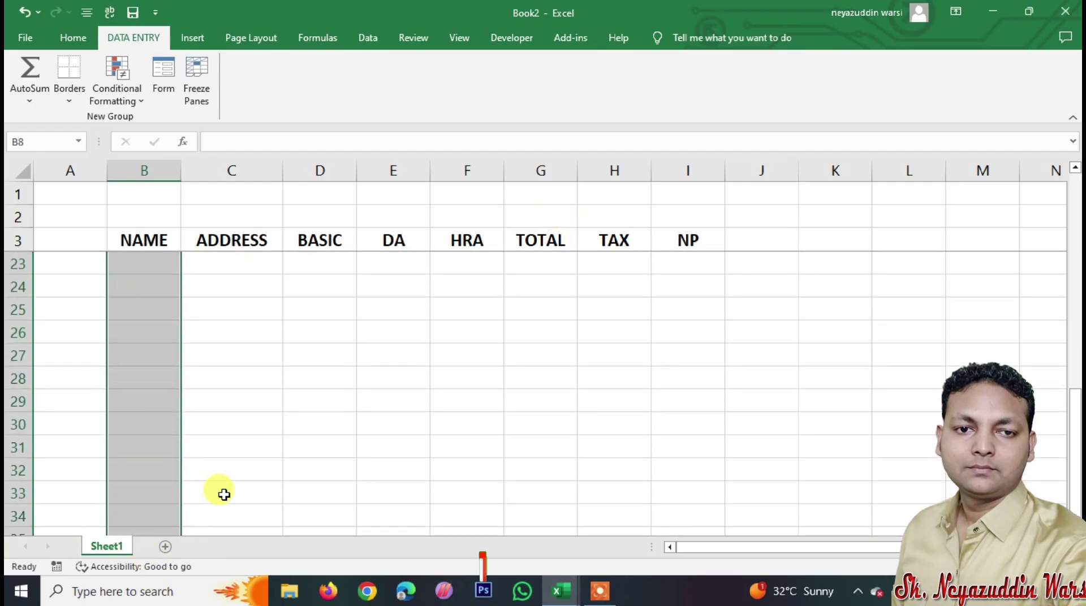
scroll(221, 480, "up", 7)
left_click(165, 277)
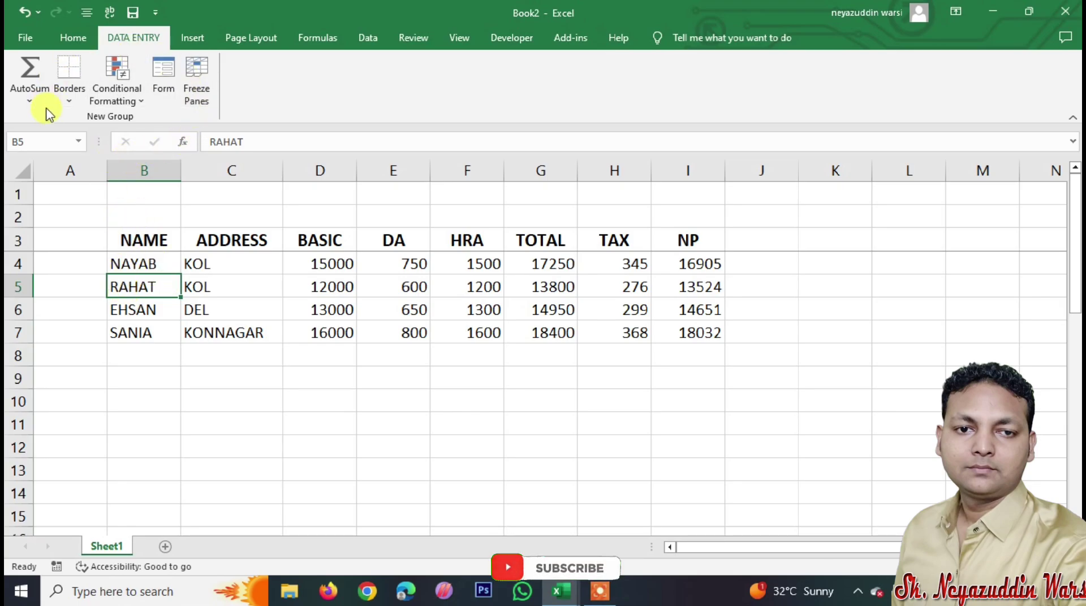
Apply All Borders to the salary table B3:I7 with the custom Borders command
left_click(69, 102)
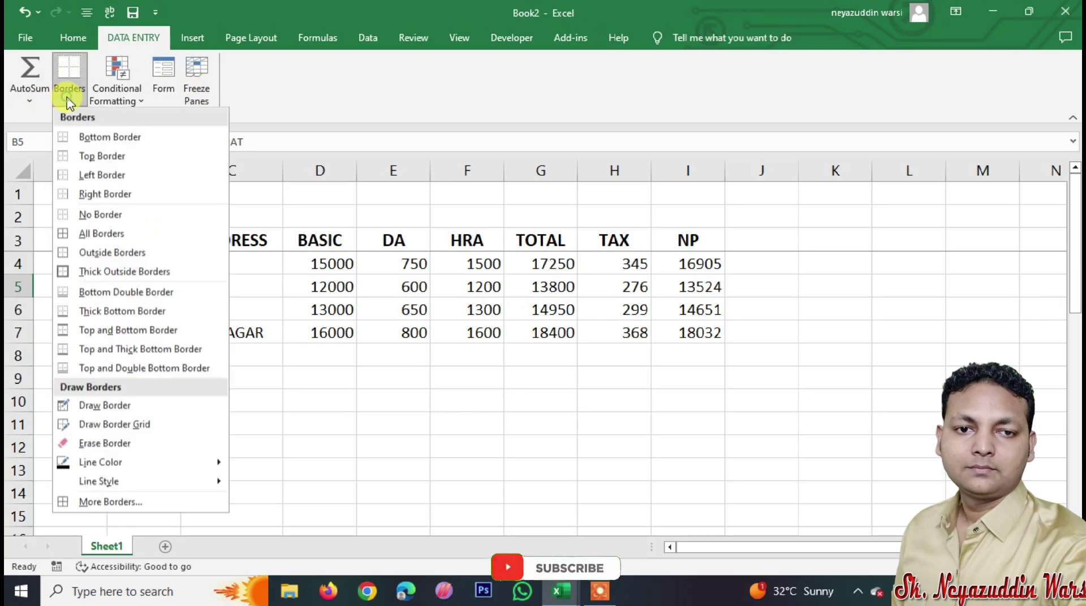
left_click(252, 247)
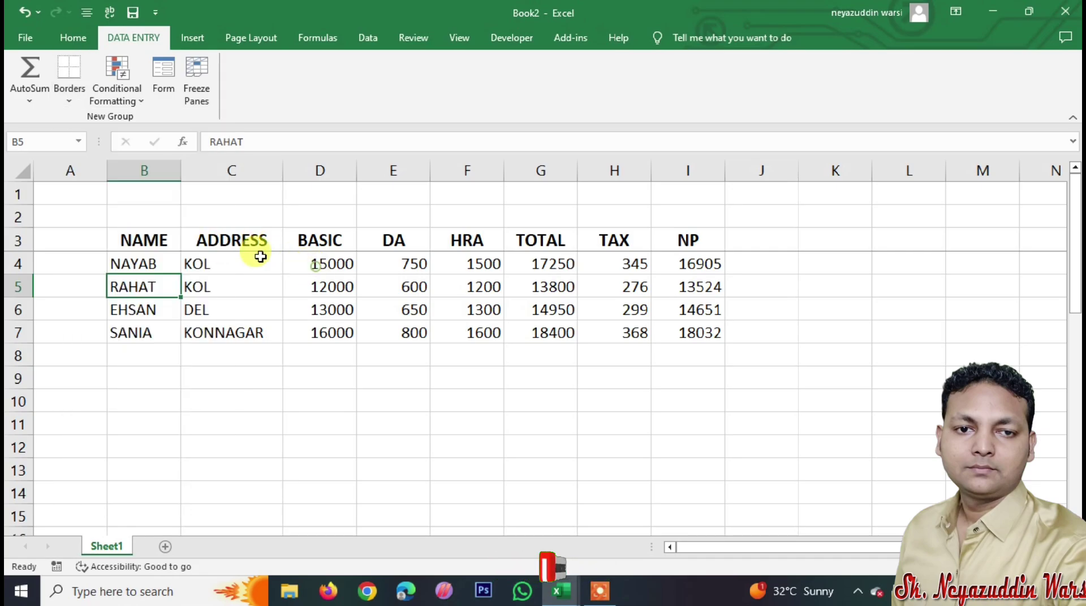
left_click_drag(139, 243, 713, 331)
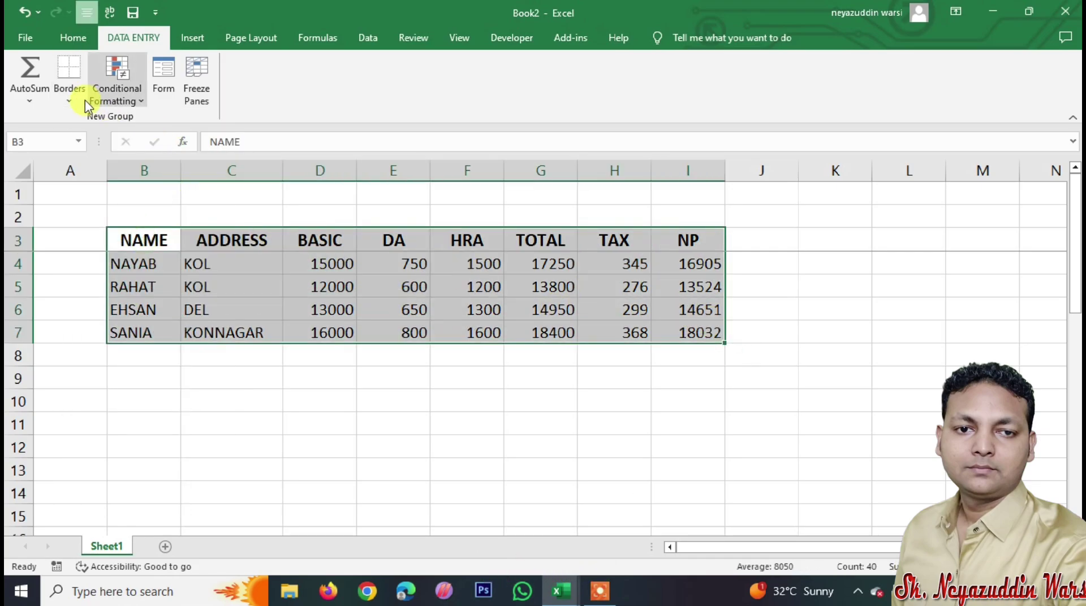
left_click(69, 102)
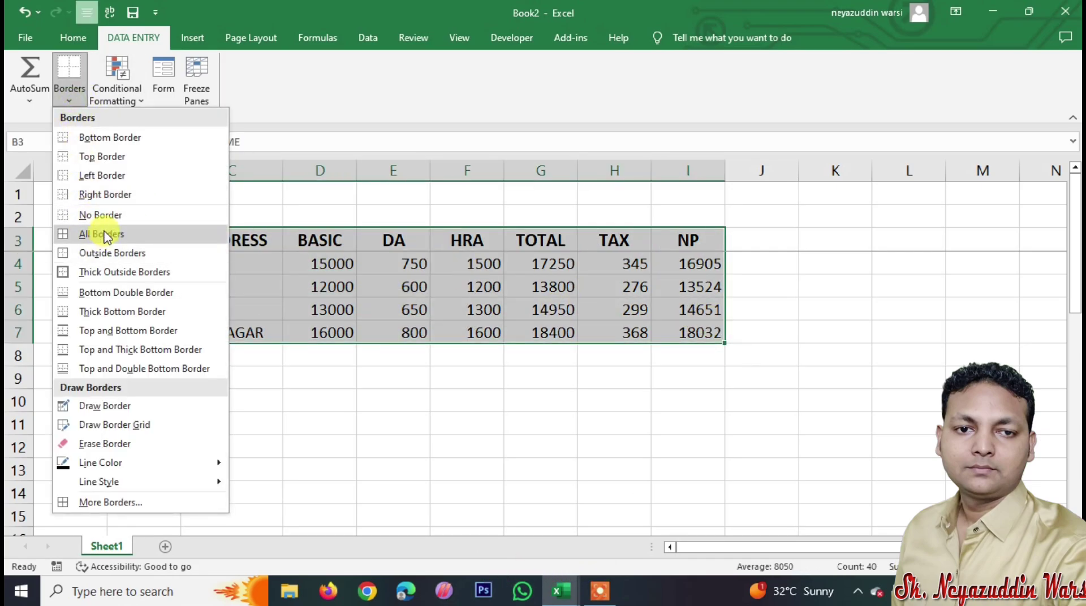
left_click(102, 234)
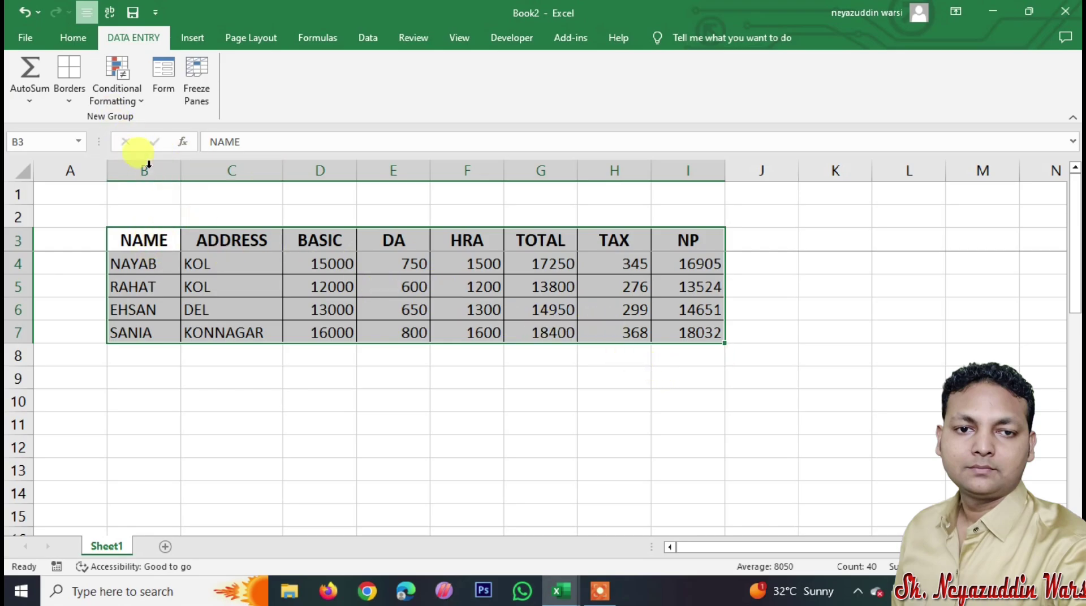
Start a new conditional formatting rule for the employee rows B4:I7
left_click(130, 110)
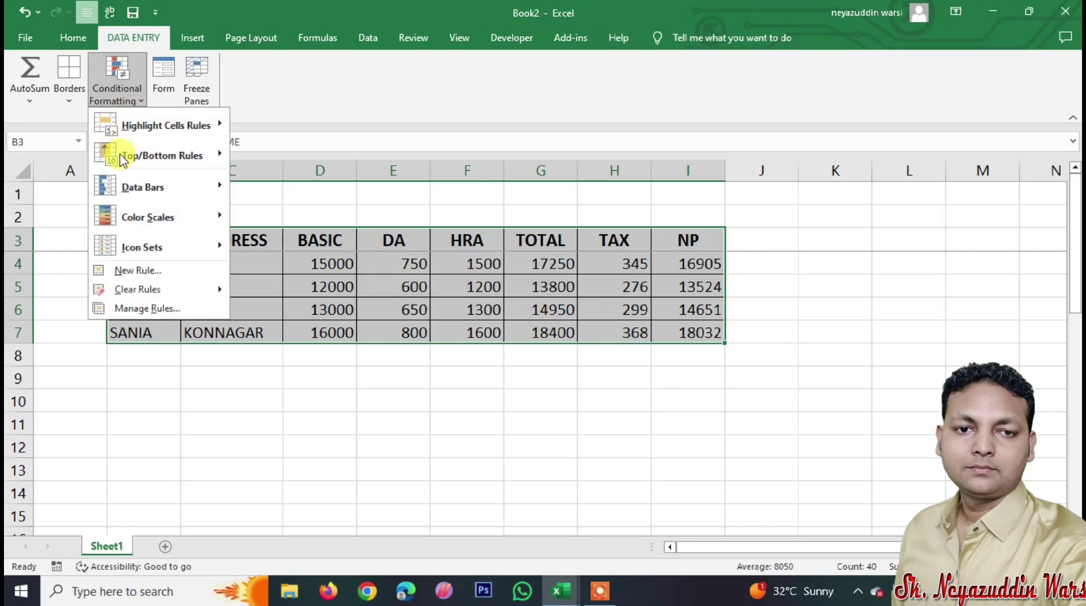
left_click(136, 271)
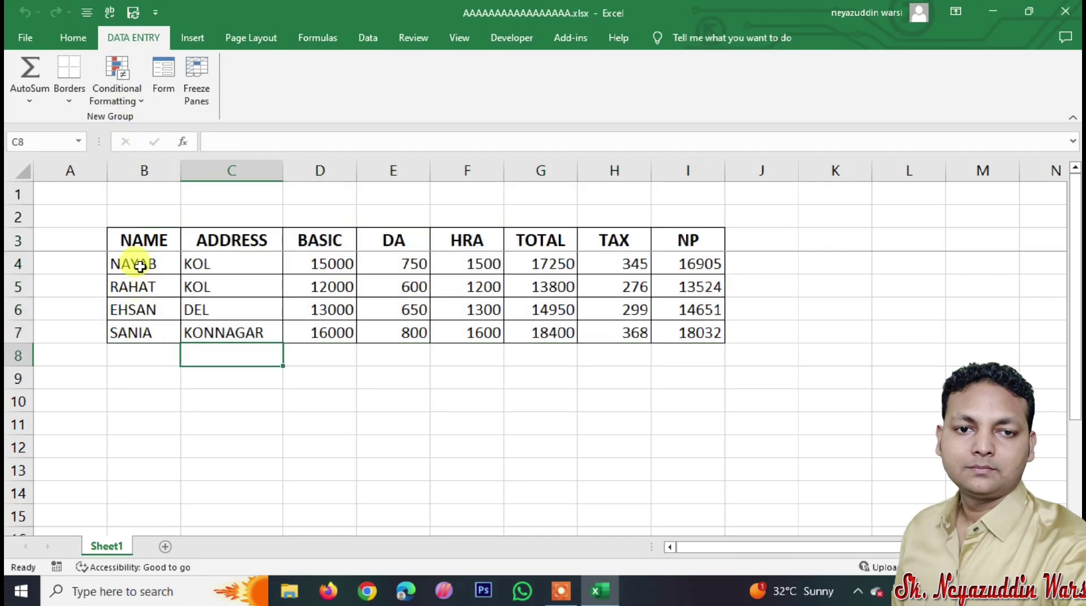
left_click(140, 265)
left_click_drag(140, 264, 673, 329)
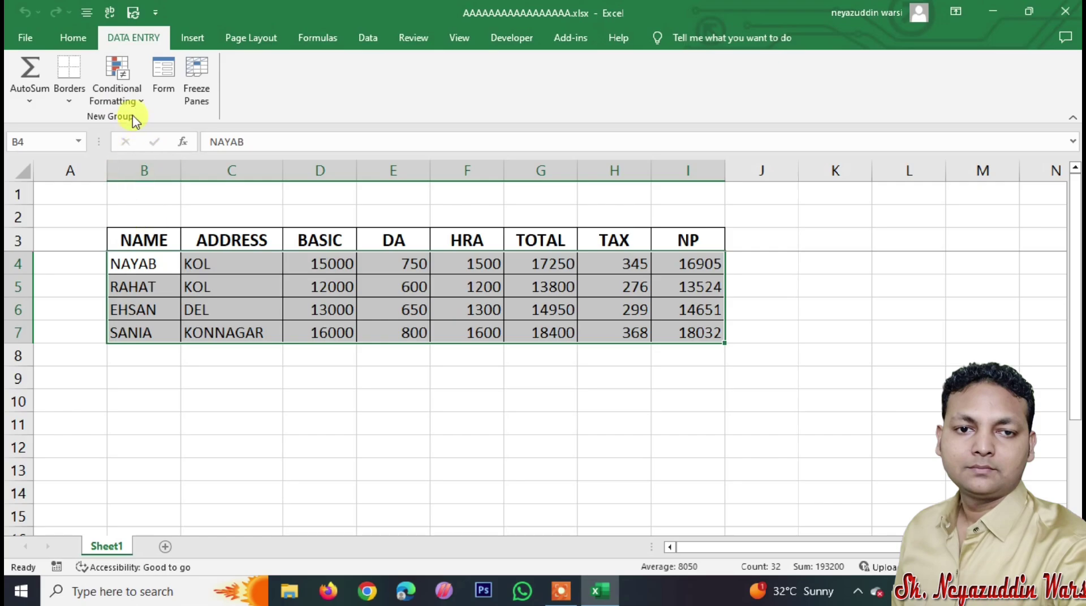
left_click(138, 99)
mouse_move(129, 230)
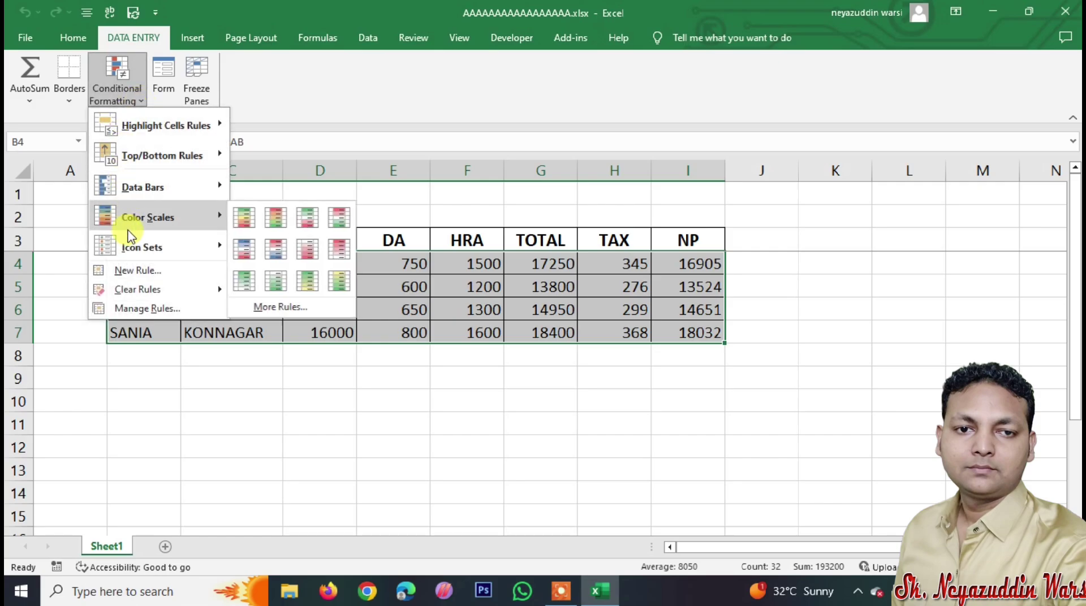
left_click(142, 272)
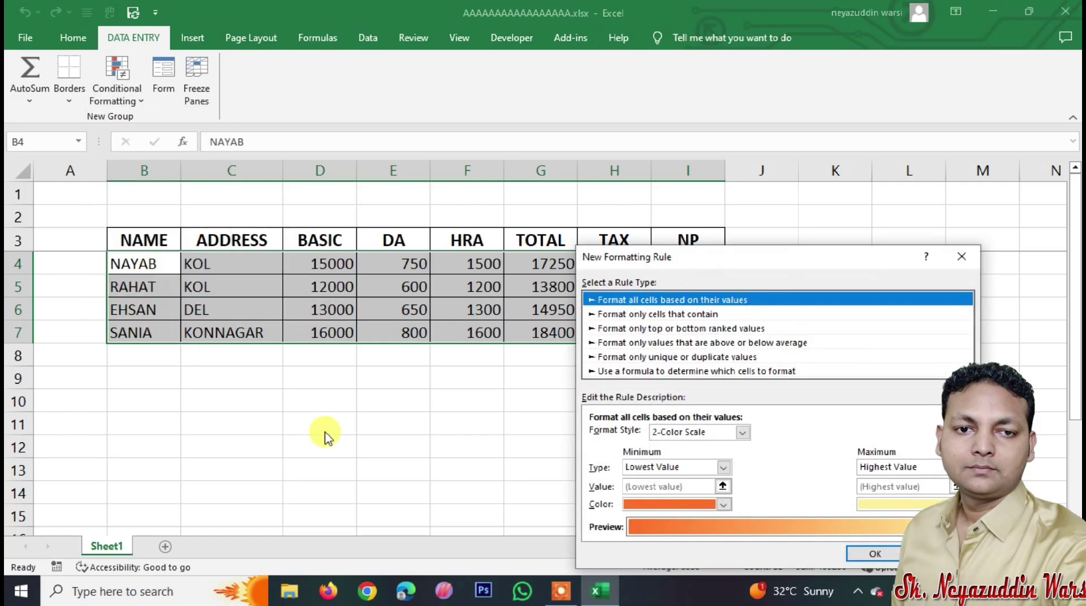
Make the new rule formula-based with =AND($D4>=0,$D4<15000), keeping only the column of the BASIC reference absolute
left_click(633, 372)
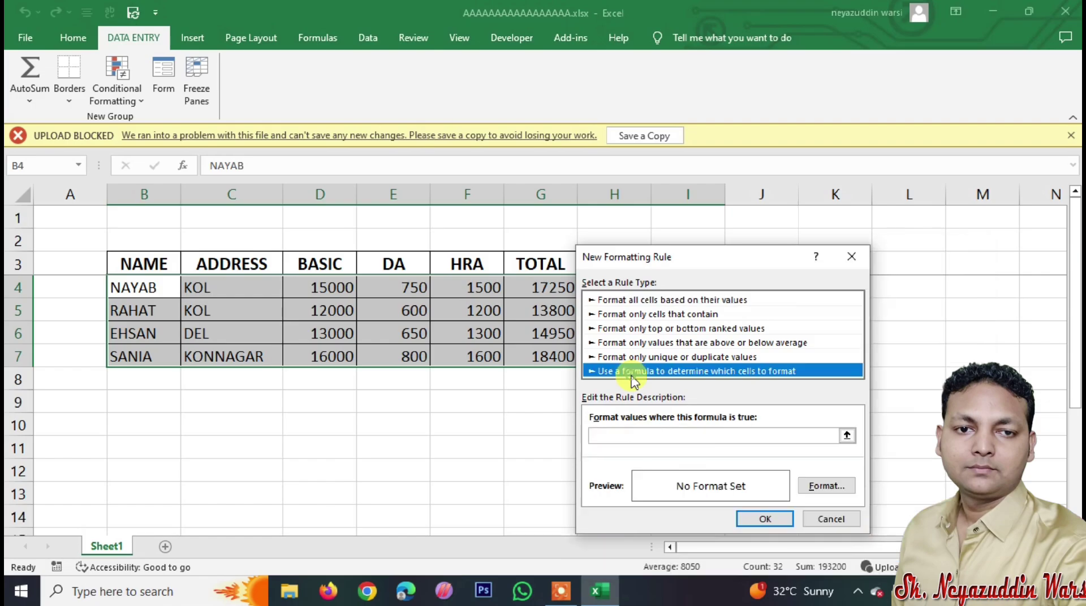
left_click(639, 437)
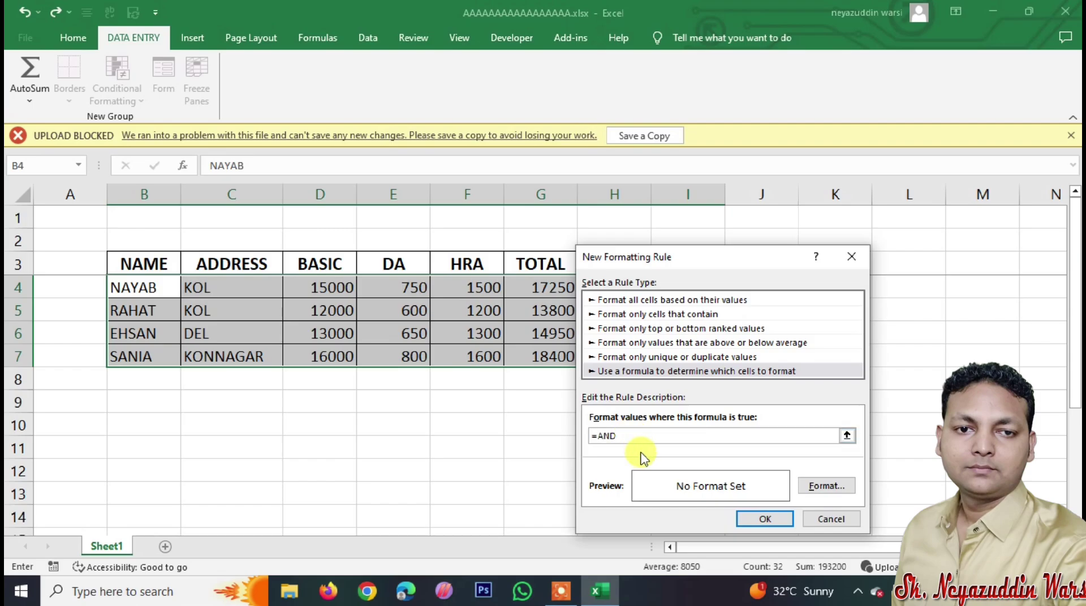
left_click(338, 290)
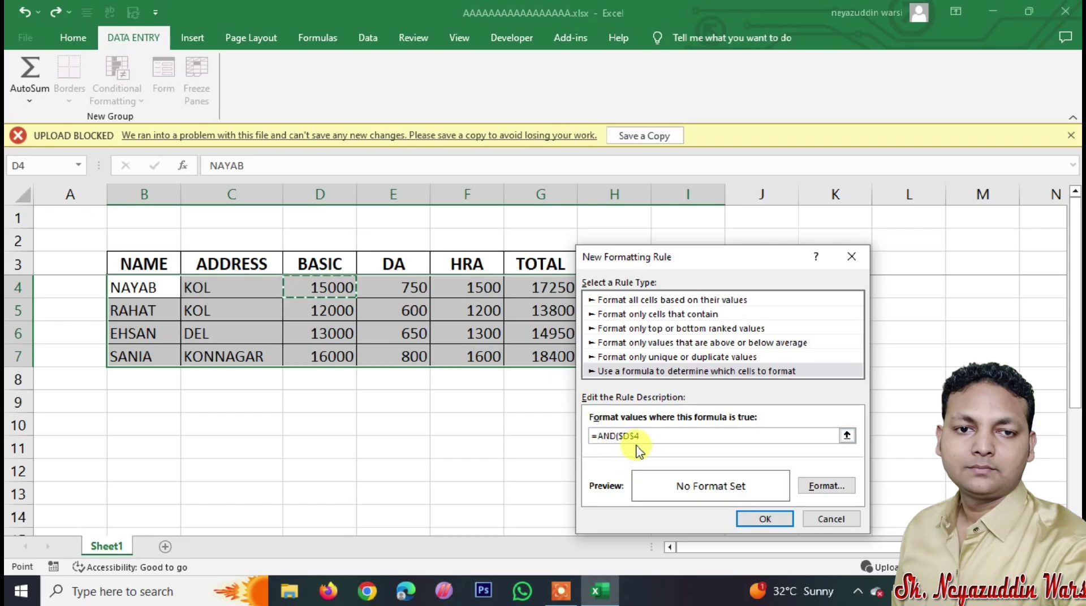
key("F4")
key("F4")
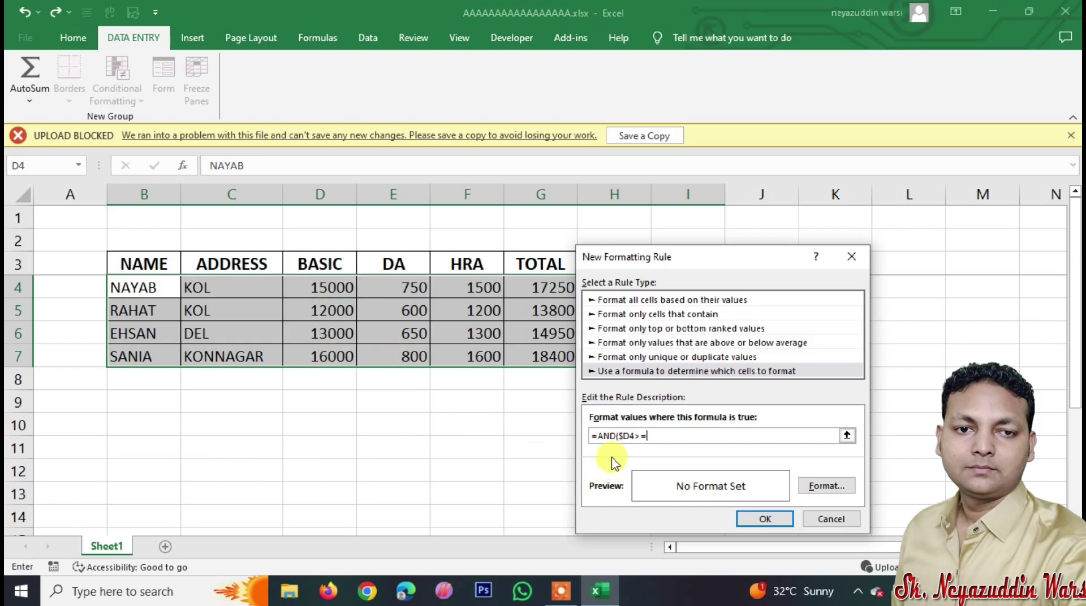
type(">=0,")
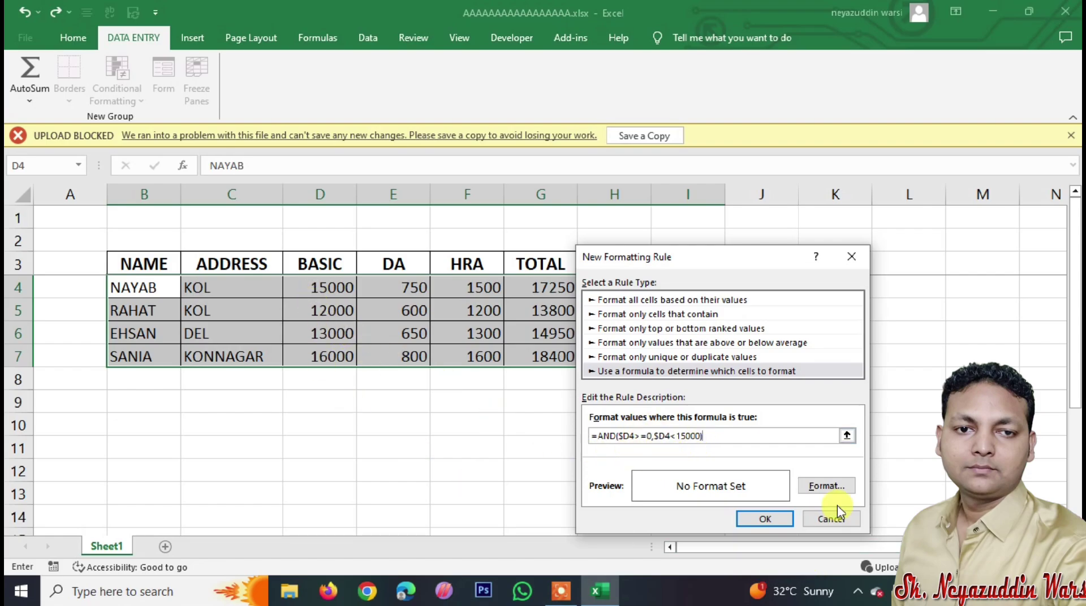
Give the rule a red fill and a bold white font, and apply it to the employee rows
left_click(828, 486)
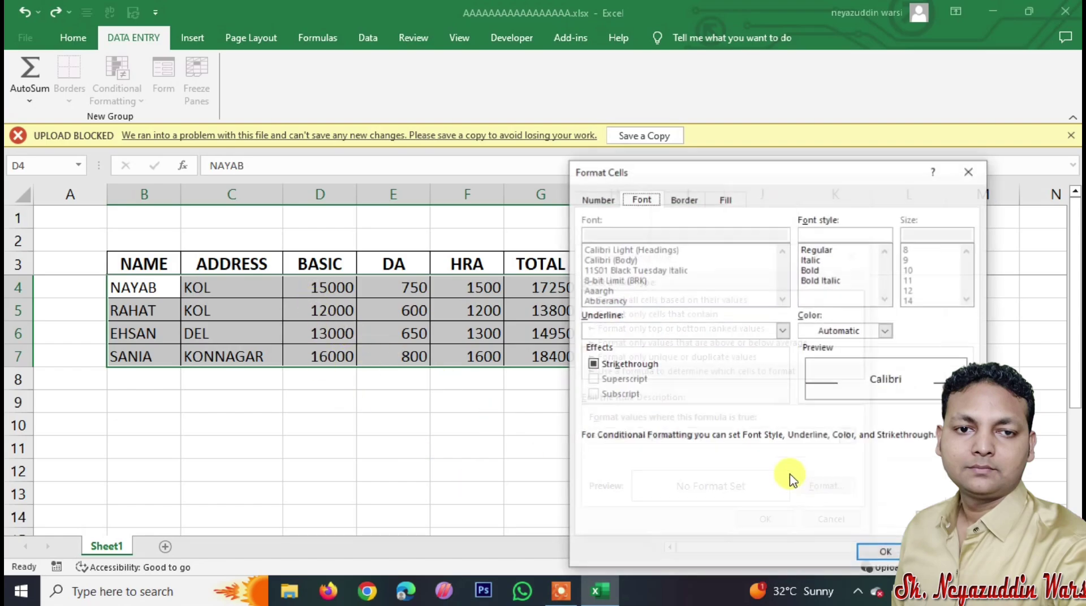
left_click(724, 199)
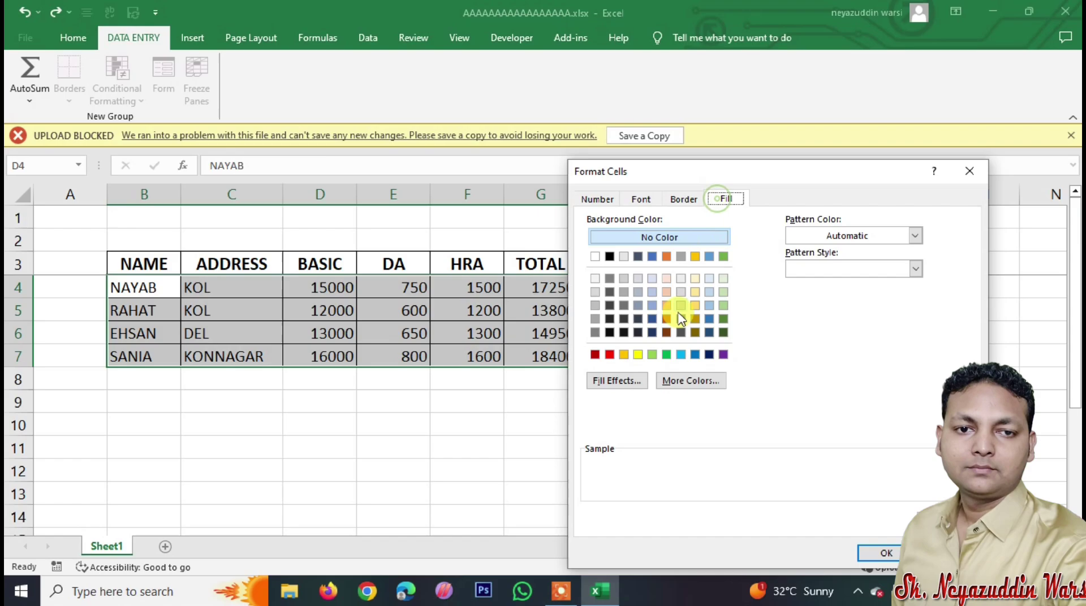
left_click(610, 355)
left_click(641, 199)
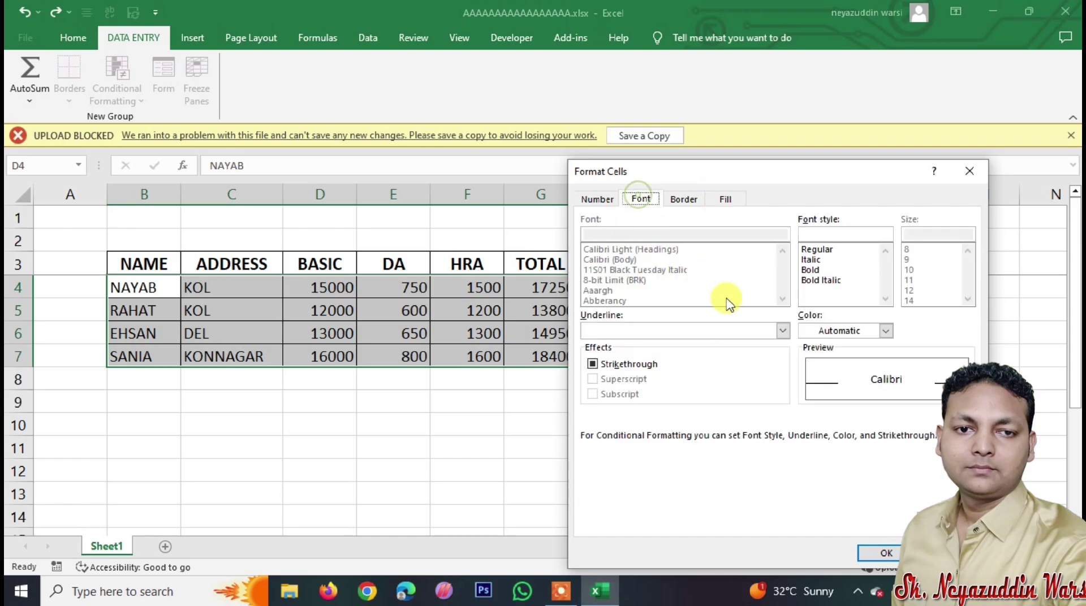
left_click(809, 270)
left_click(823, 331)
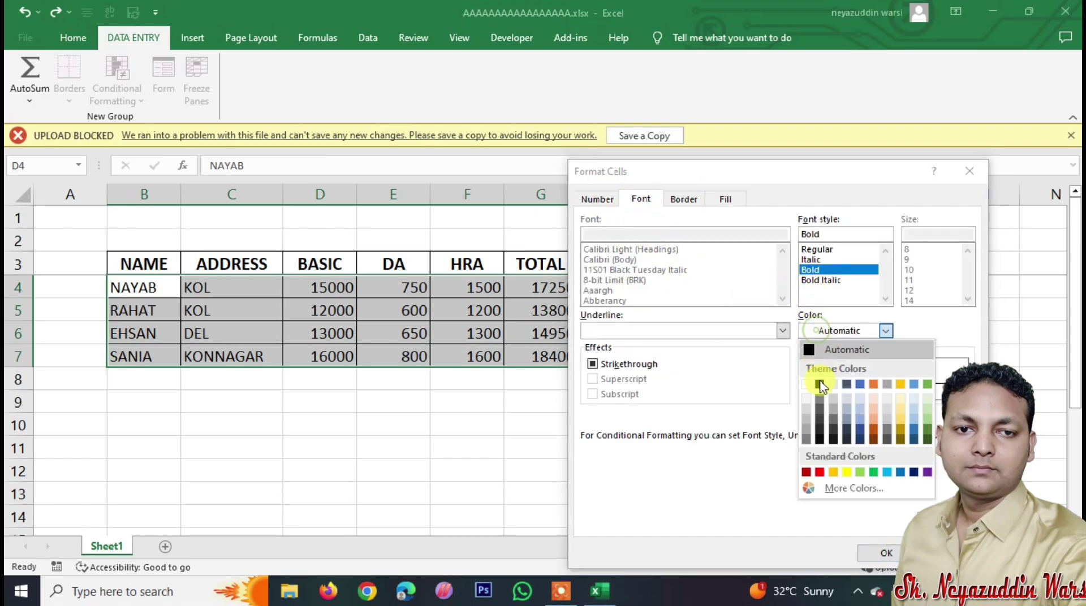
left_click(805, 384)
left_click(883, 554)
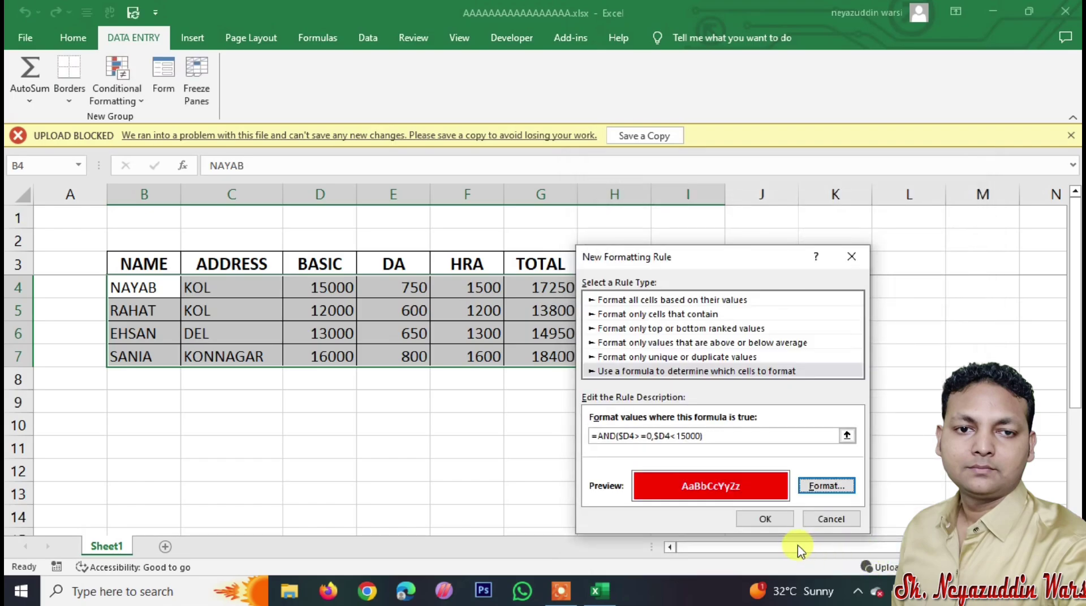
left_click(770, 524)
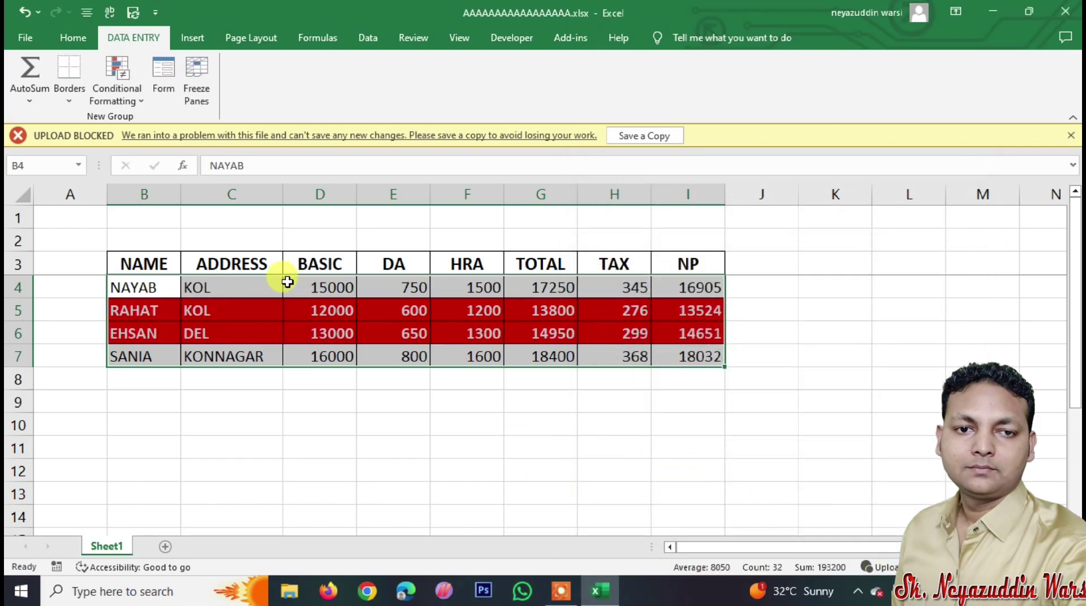
Open the red rule from the Rules Manager for editing, copy its formula, and return to the rule list
left_click(127, 93)
mouse_move(157, 232)
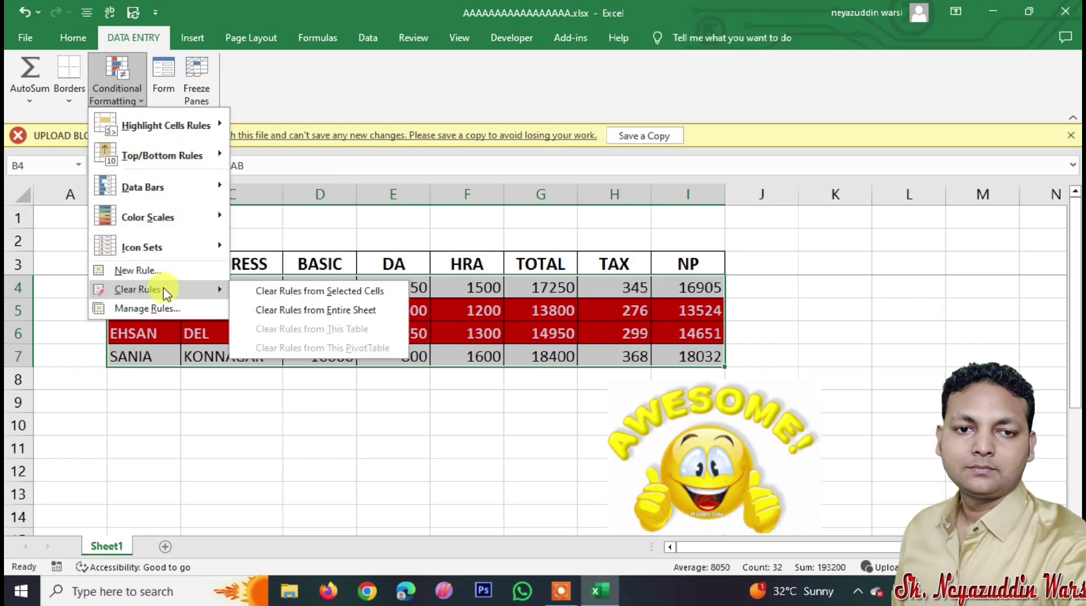
left_click(168, 309)
double_click(559, 374)
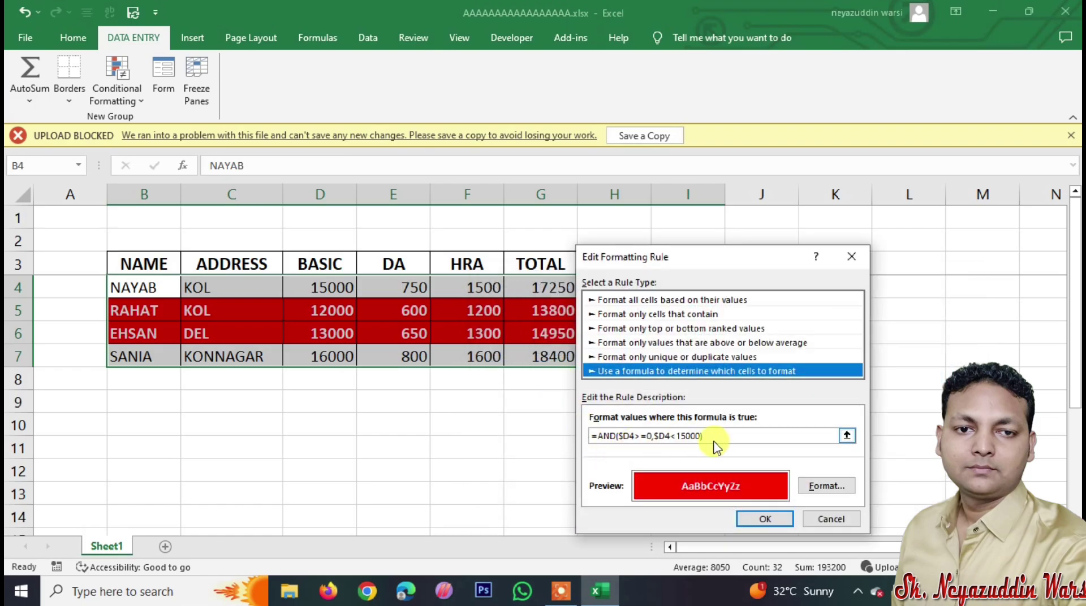
left_click_drag(711, 437, 590, 437)
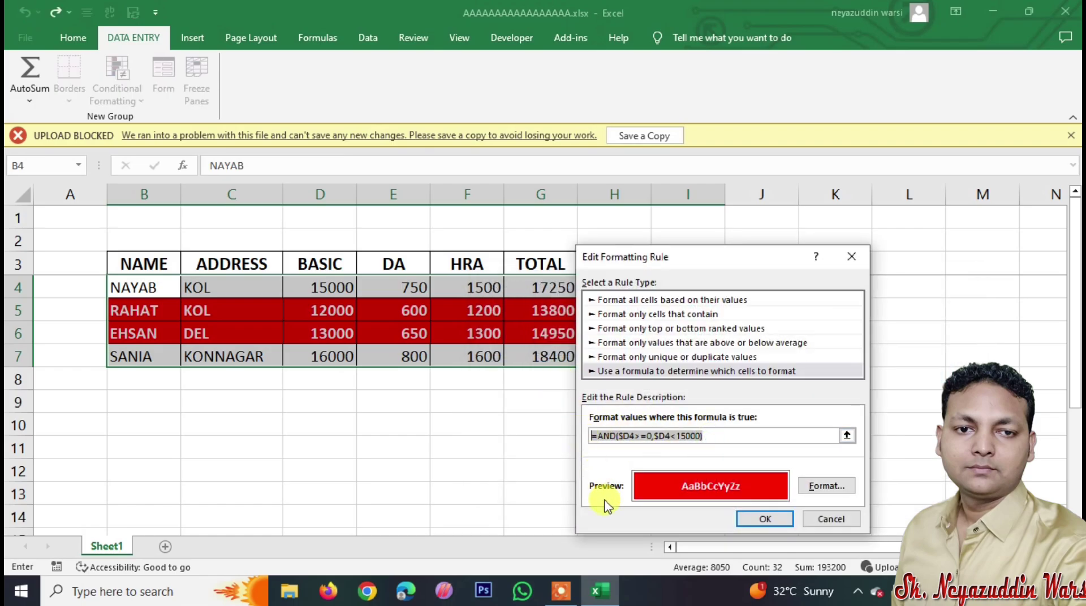
left_click(747, 521)
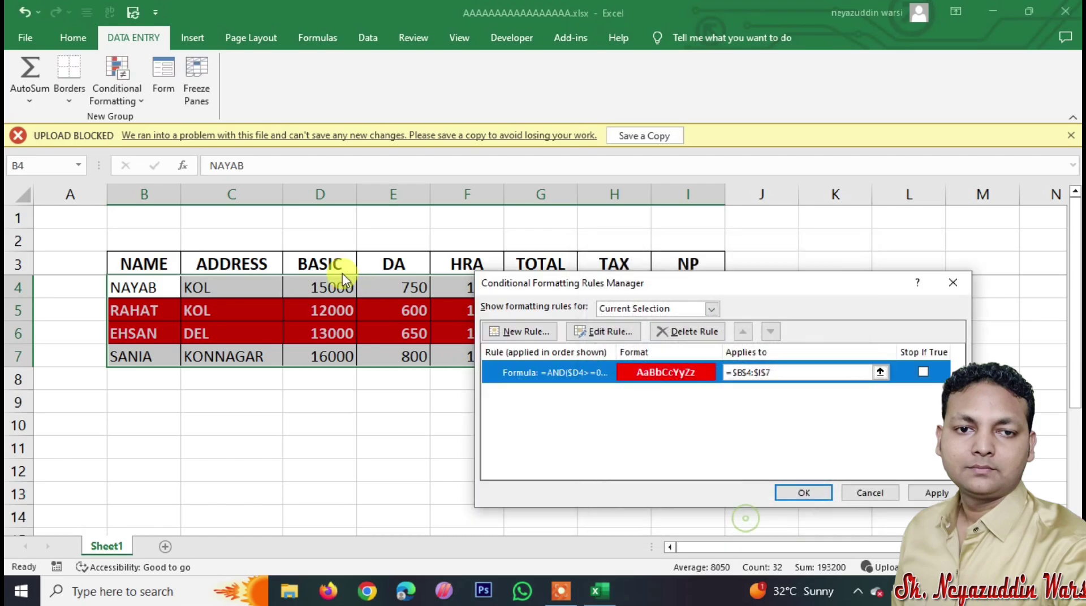
Add a second formula-based rule from the copied formula, with its condition changed to =AND($D4>=15000,$D4<25000)
left_click(537, 332)
left_click(566, 354)
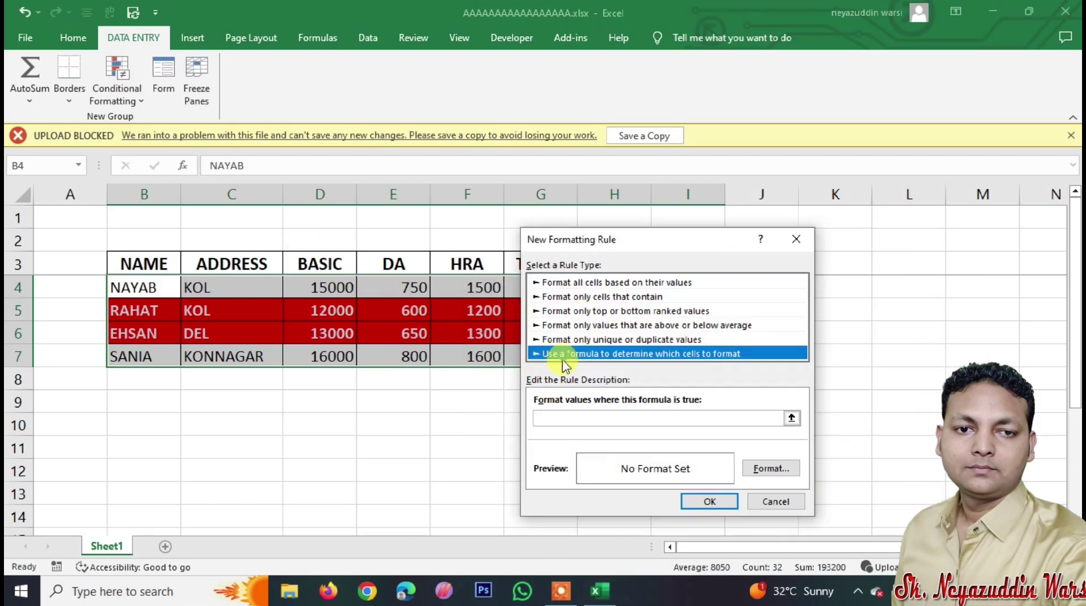
left_click(563, 417)
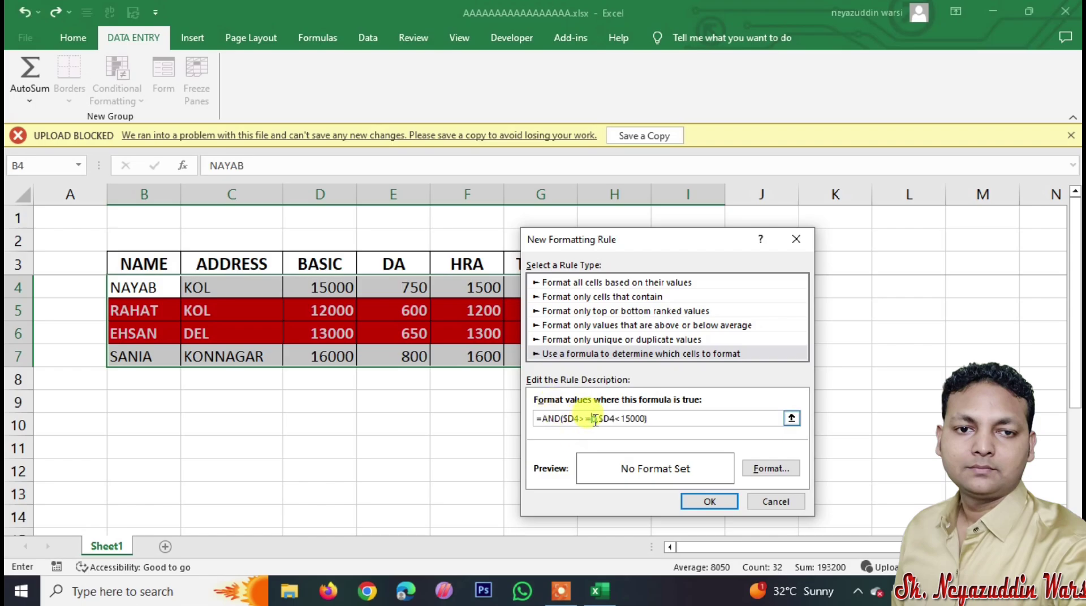
left_click(592, 418)
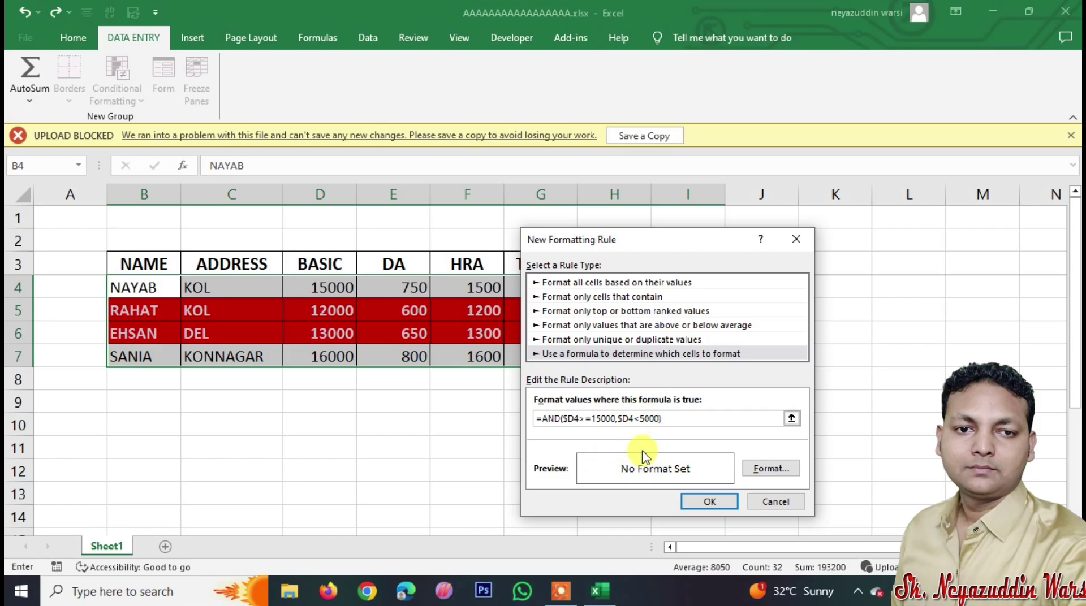
key("BackSpace")
type("2")
Give the second rule a light green fill and a bold white font
left_click(761, 469)
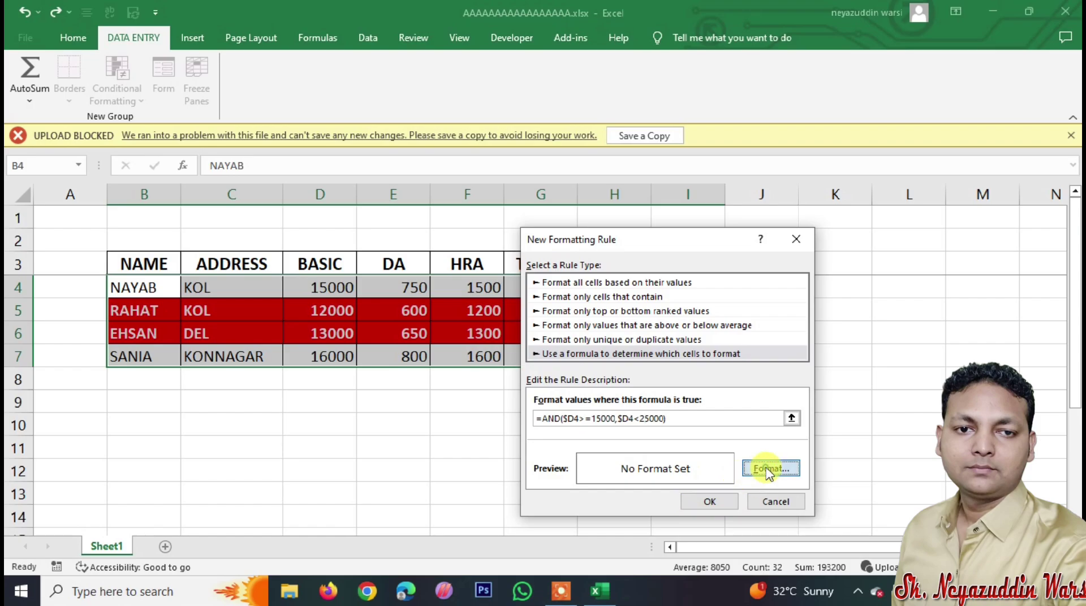
left_click(670, 198)
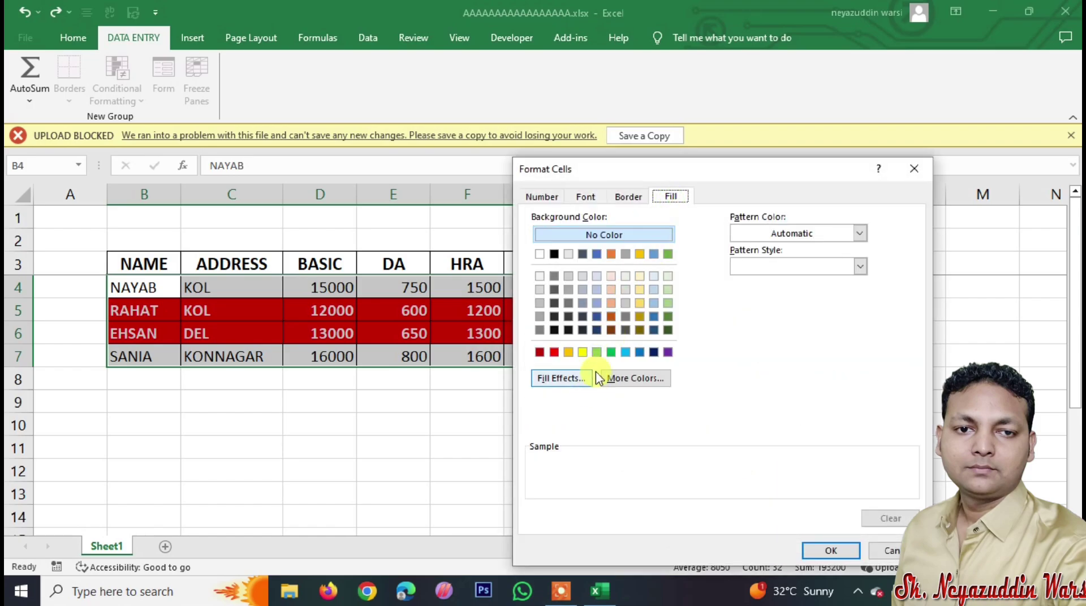
left_click(597, 352)
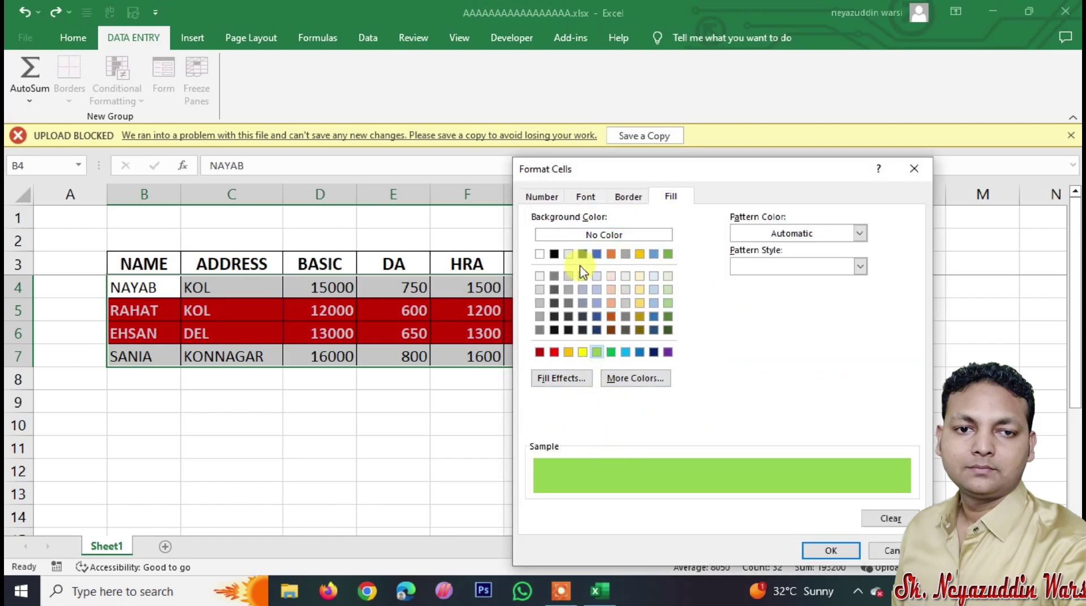
left_click(586, 197)
left_click(769, 269)
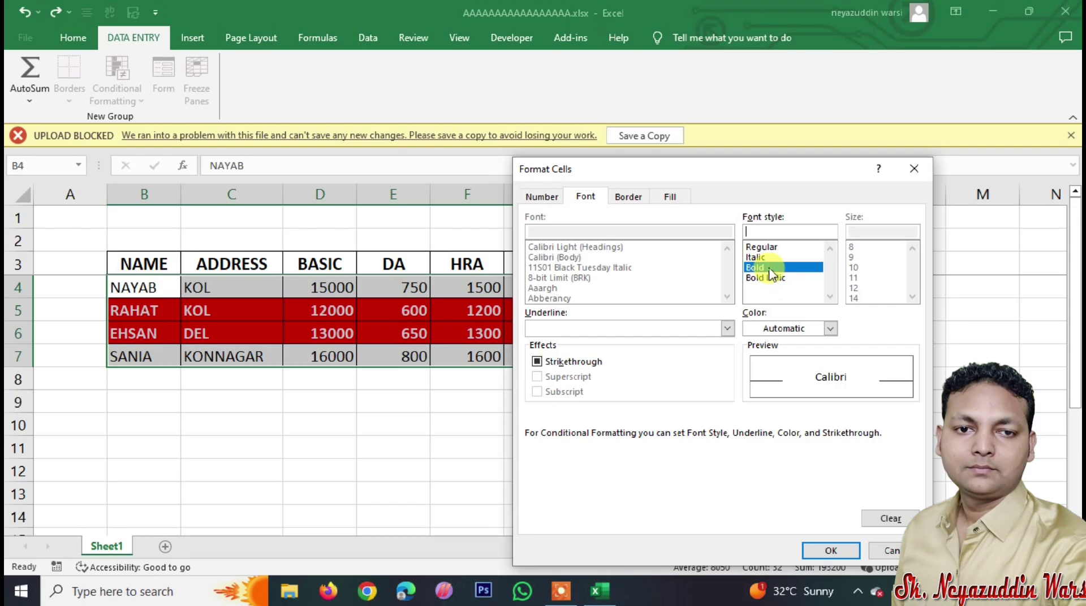
left_click(781, 328)
left_click(752, 383)
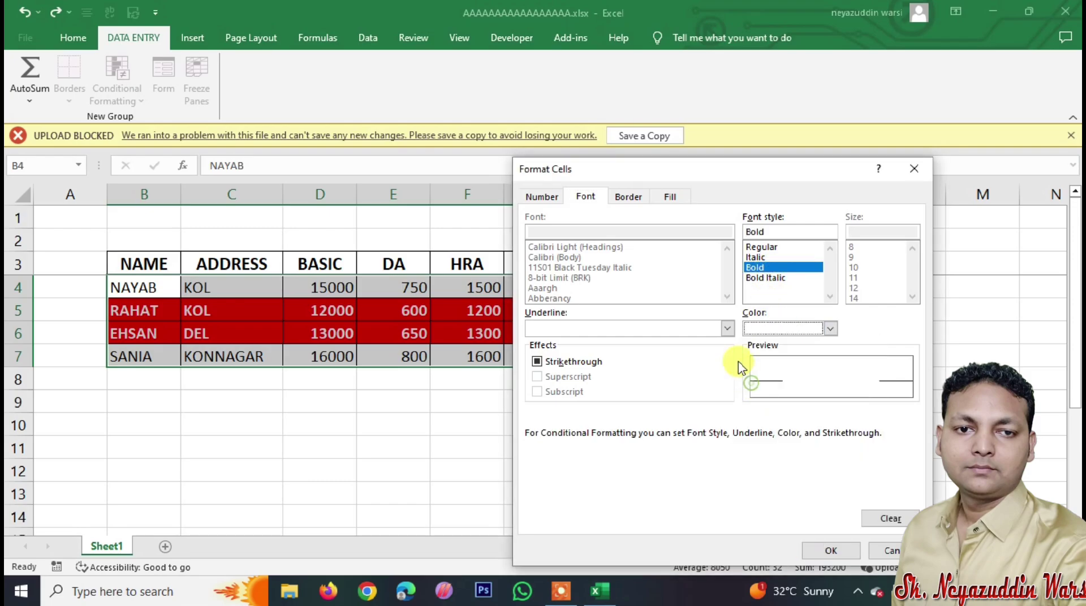
Change the second rule's fill to the standard green and apply the rules to B4:I7
left_click(671, 196)
left_click(597, 352)
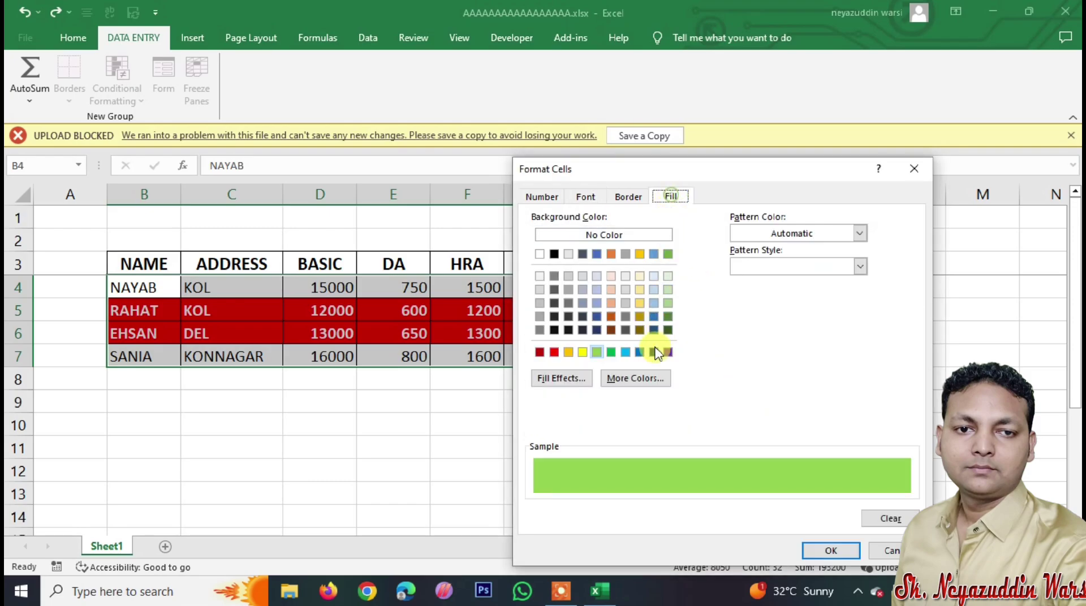
left_click(610, 353)
left_click(830, 552)
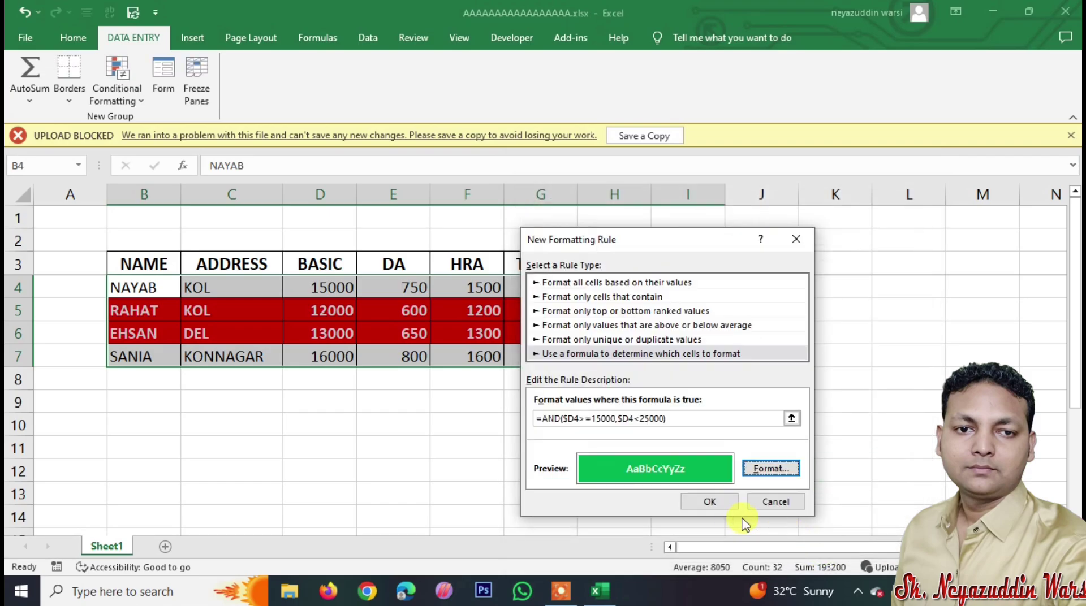
left_click(711, 502)
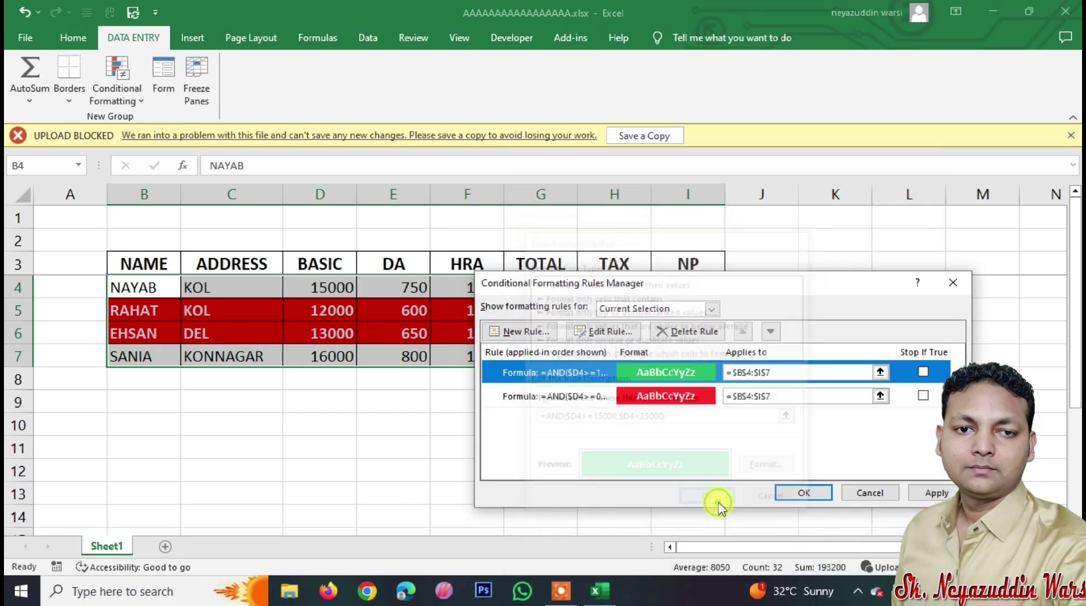
left_click(934, 492)
left_click(805, 490)
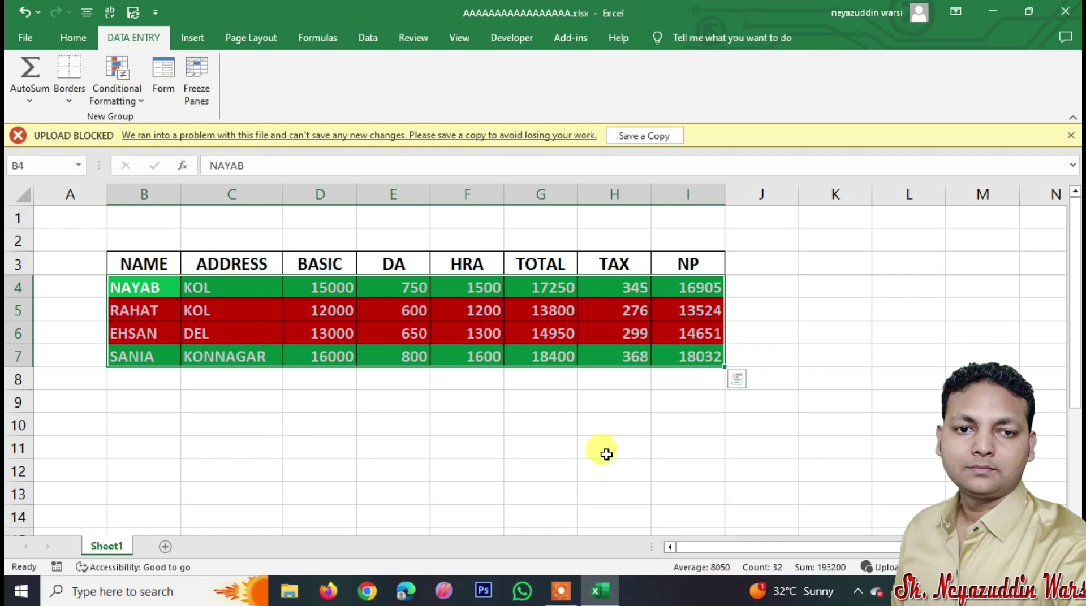
Total the NP column in cell I8 with AutoSum over I4:I7
left_click(150, 382)
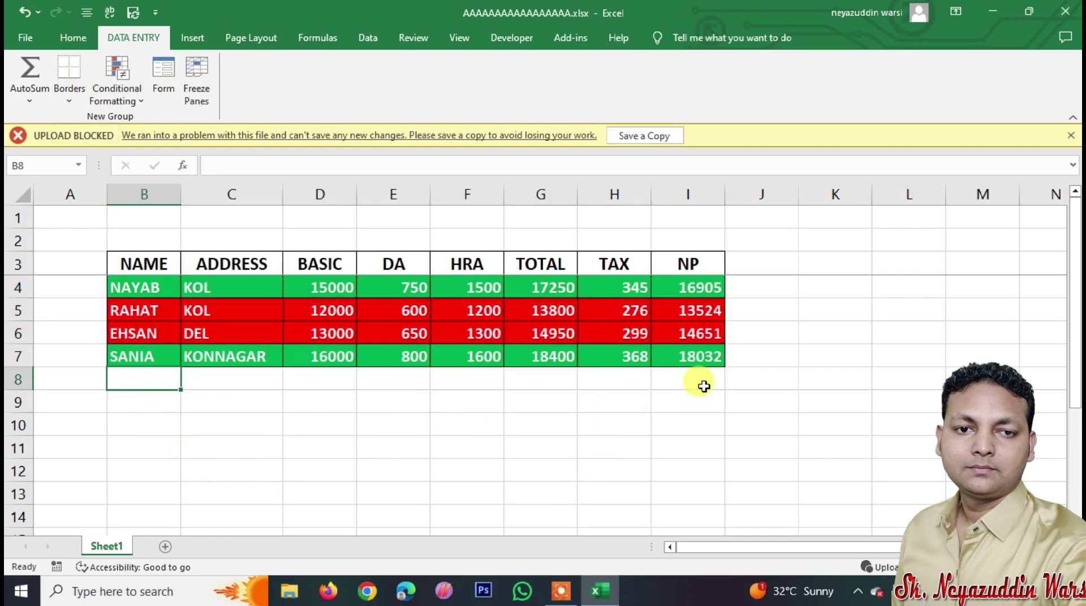
left_click(702, 386)
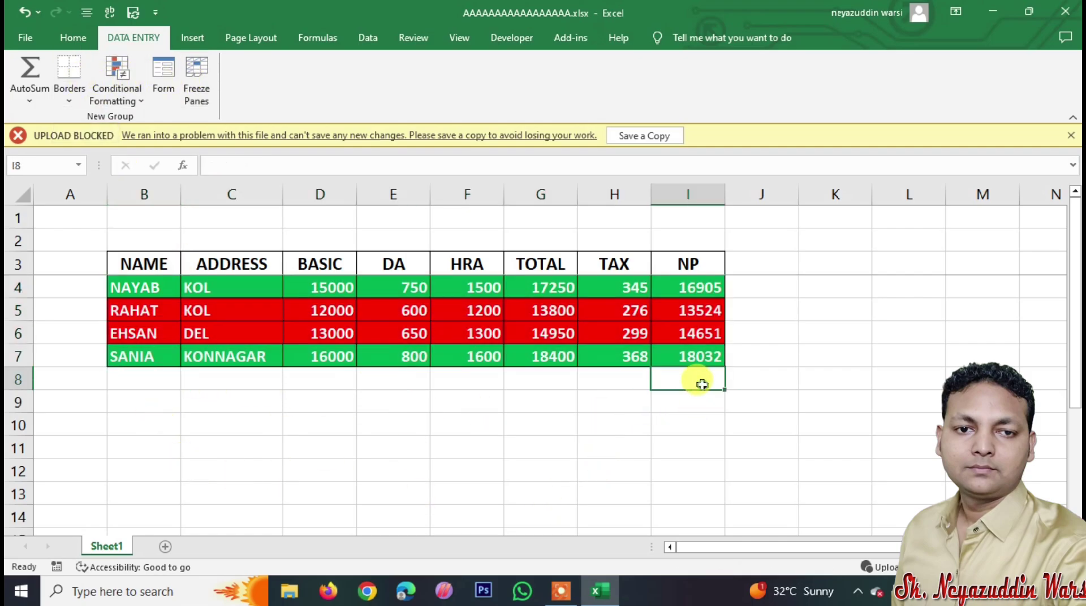
left_click(30, 100)
left_click(40, 120)
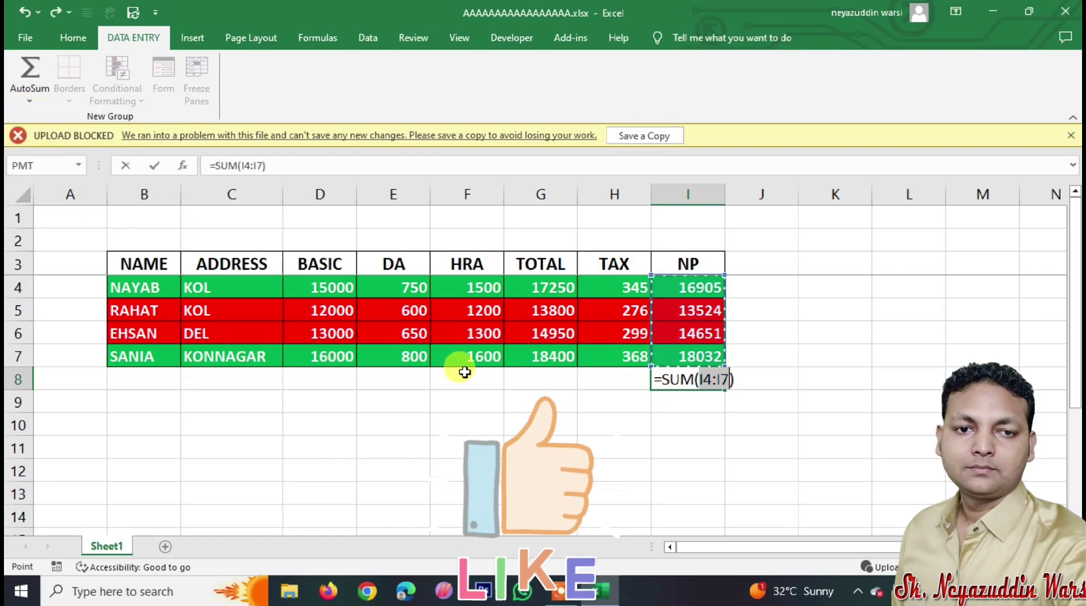
key("Return")
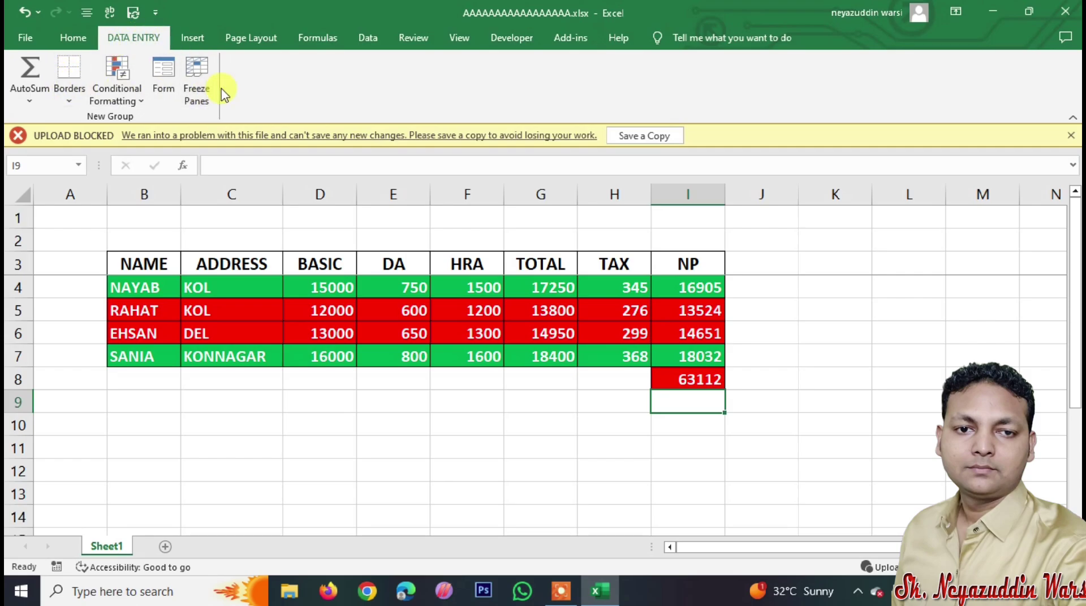
Dismiss the upload warning bar and open the Customize Ribbon settings in Excel Options
left_click(1071, 136)
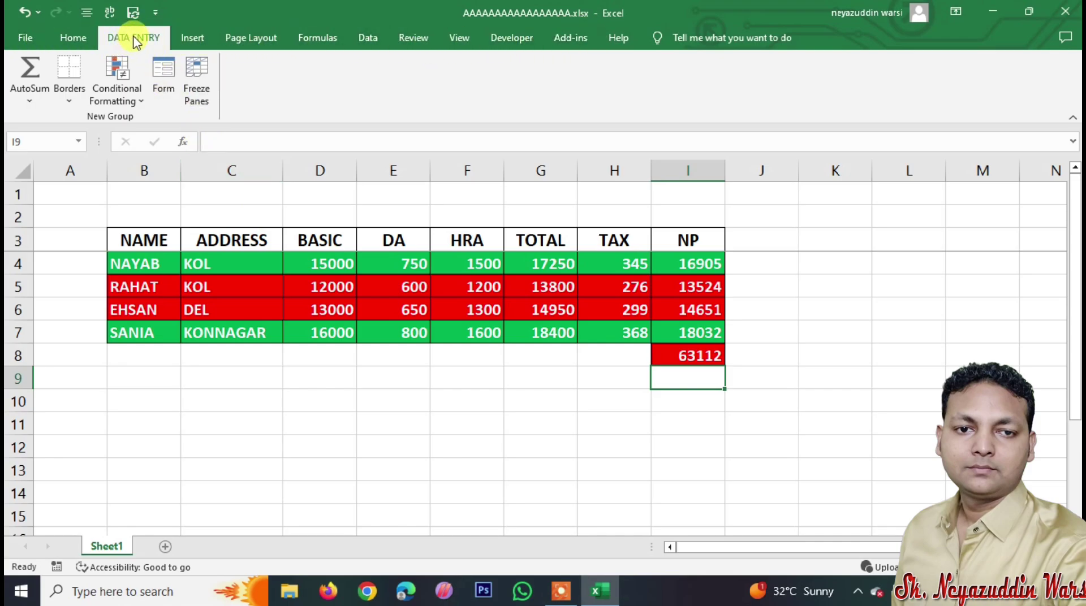
left_click(23, 39)
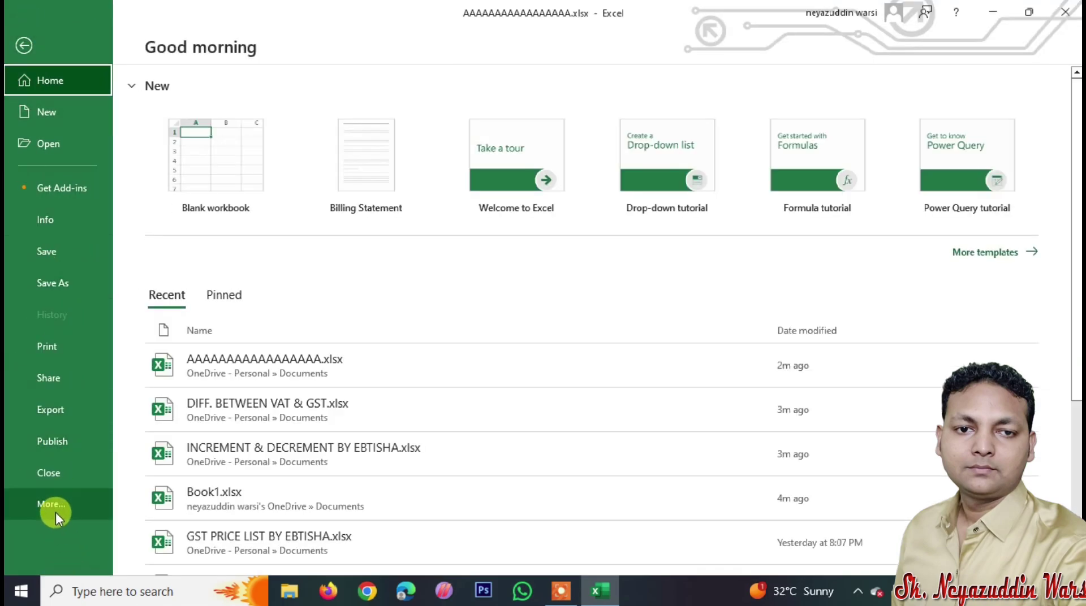
left_click(56, 513)
left_click(142, 515)
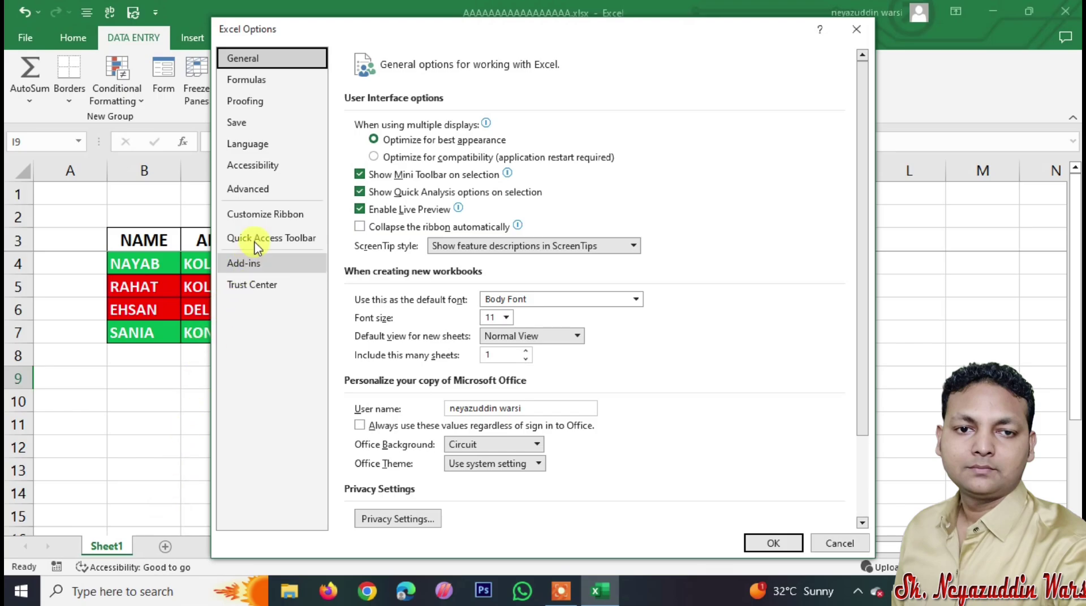
left_click(265, 215)
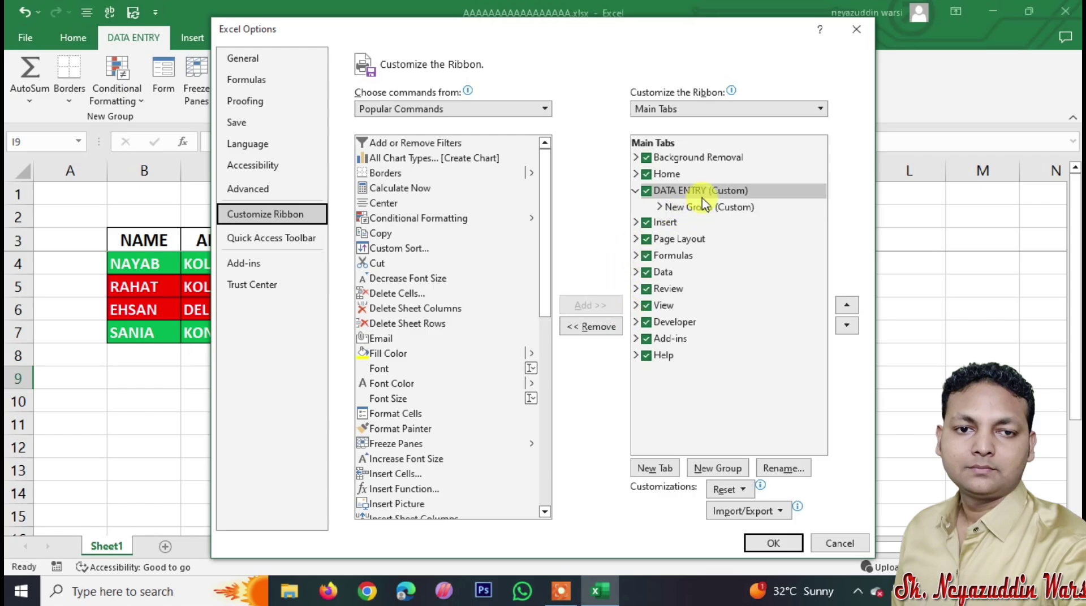
Remove the custom DATA ENTRY tab from the ribbon and apply the change
left_click(591, 327)
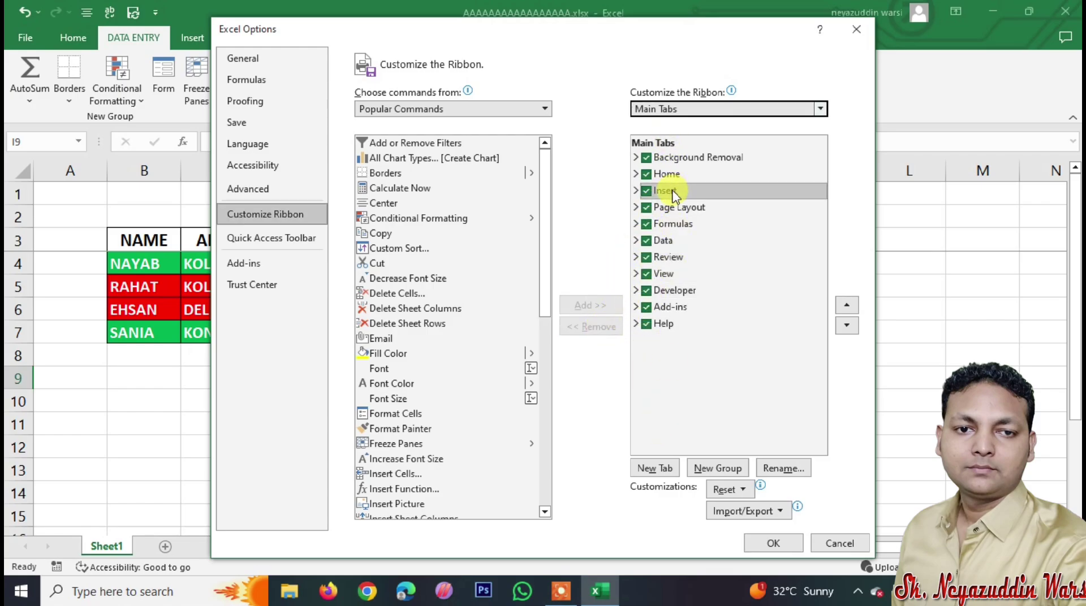
left_click(777, 547)
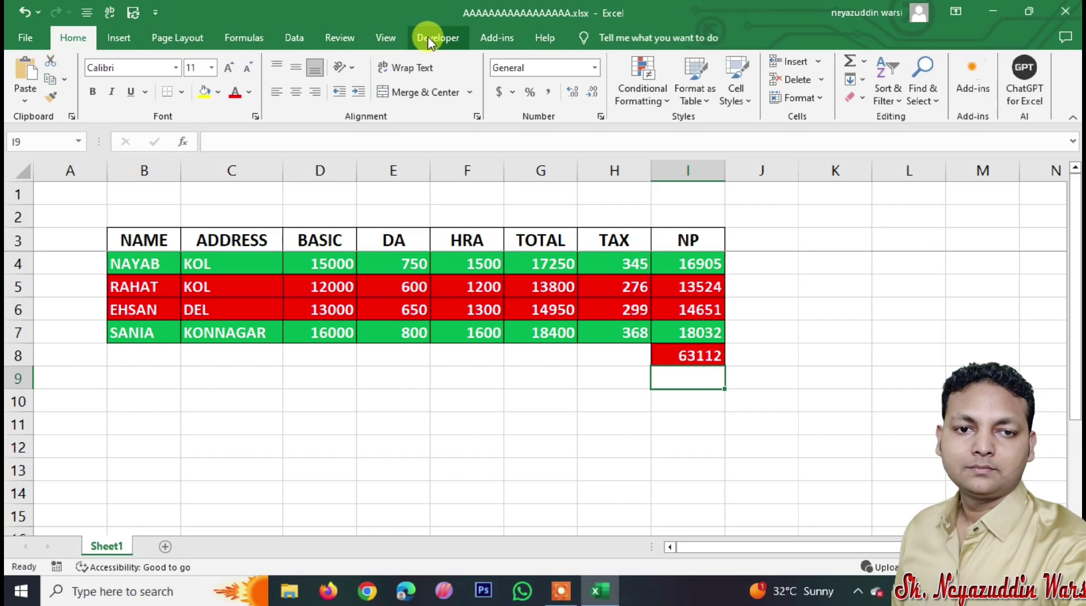
Check the Developer entry in the Customize Ribbon settings, keep it enabled, and view the Developer commands on the ribbon
left_click(25, 37)
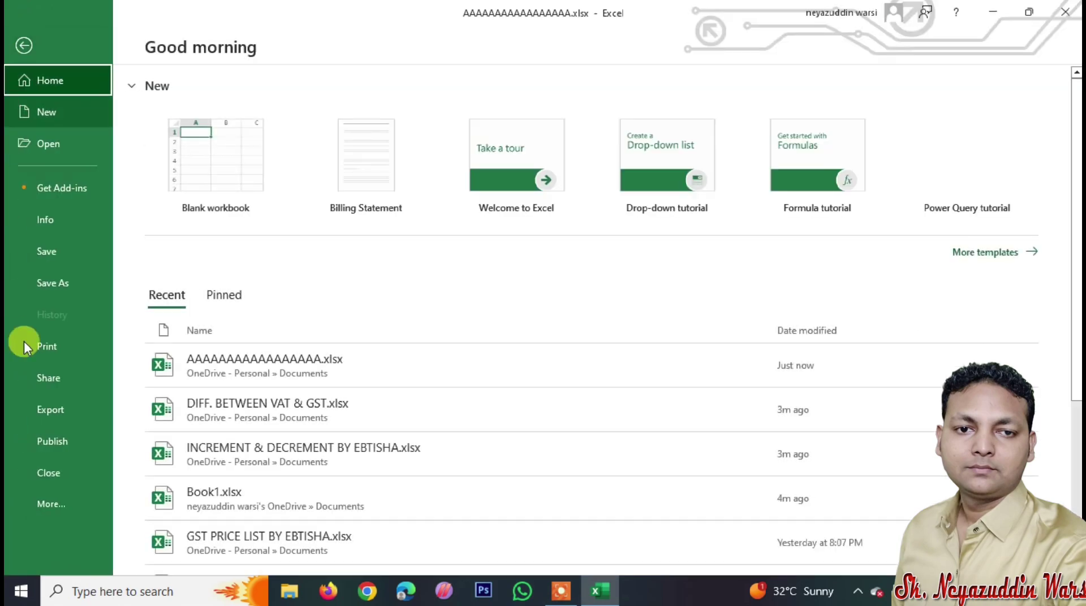
left_click(67, 504)
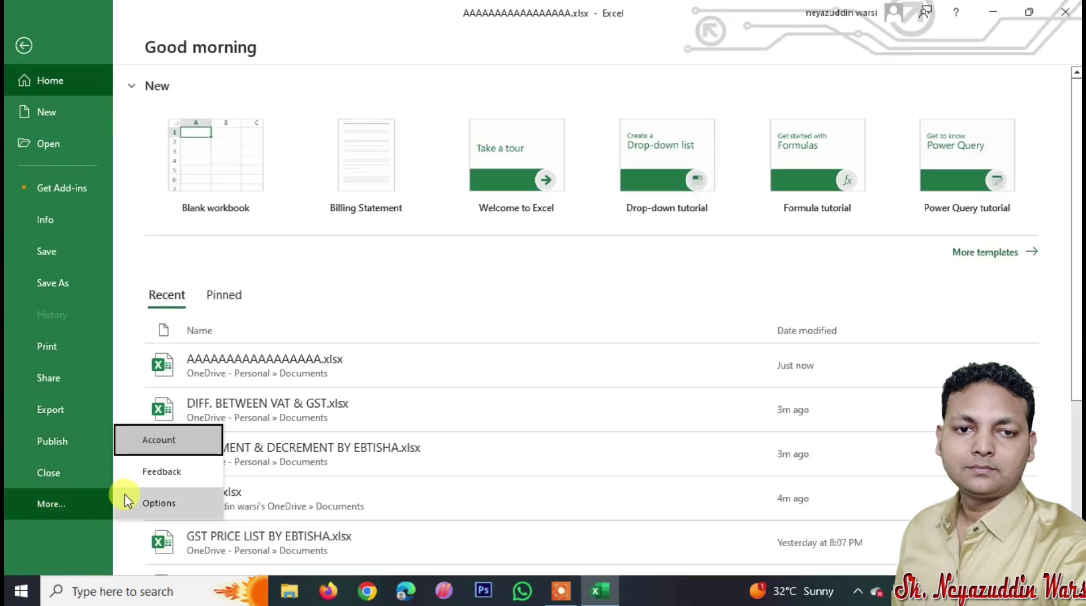
left_click(143, 509)
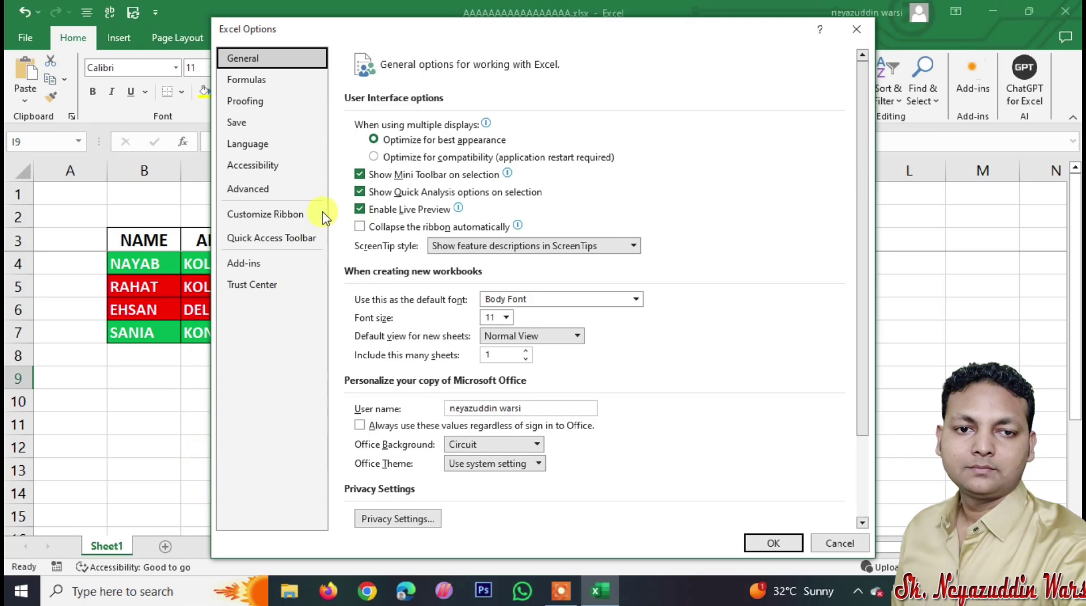
left_click(263, 216)
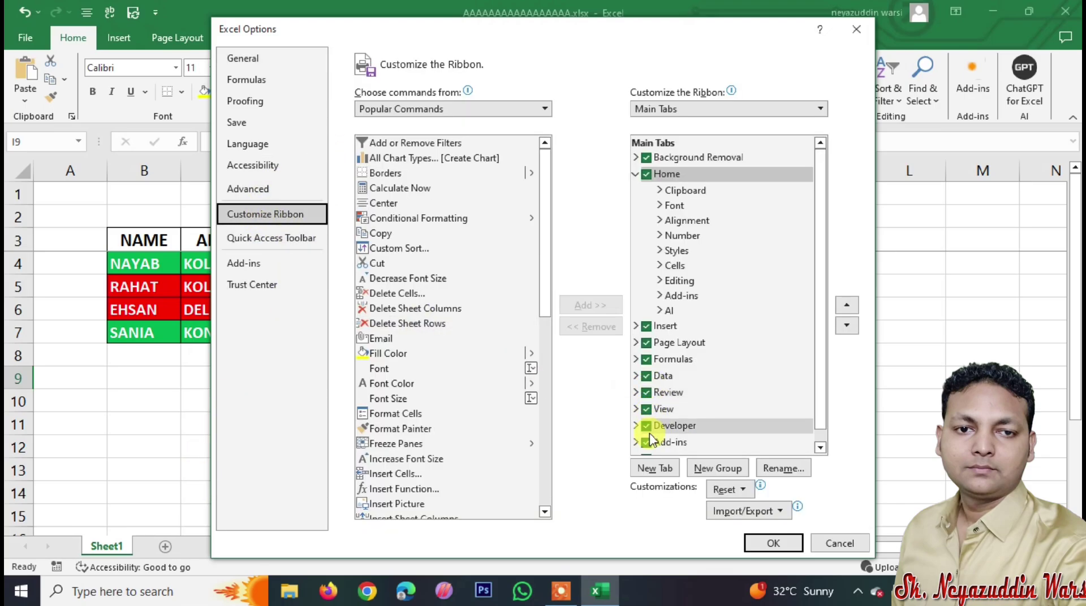
left_click(645, 426)
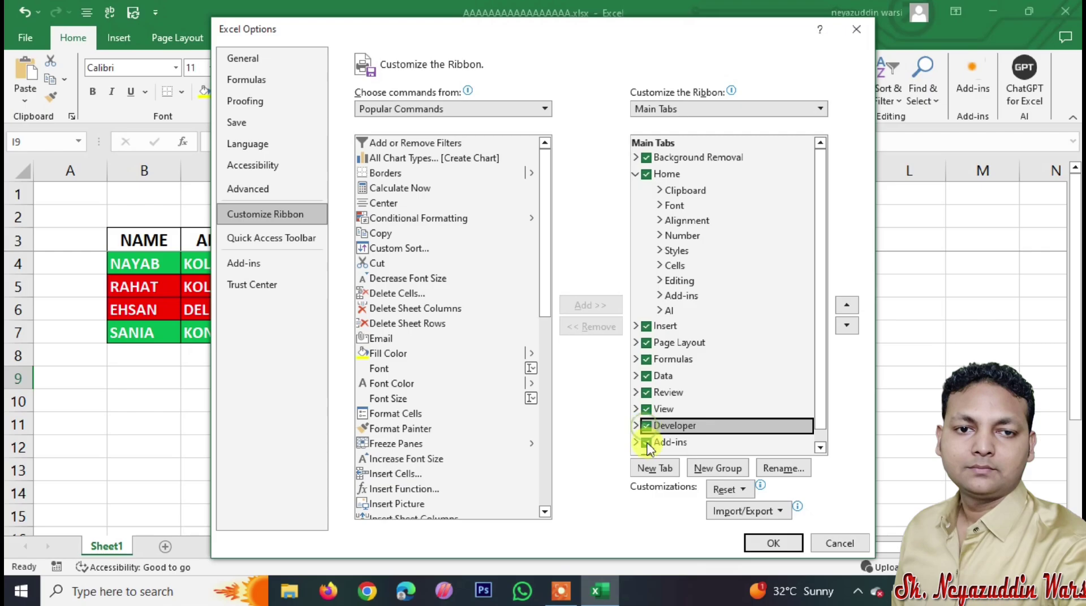
left_click(771, 541)
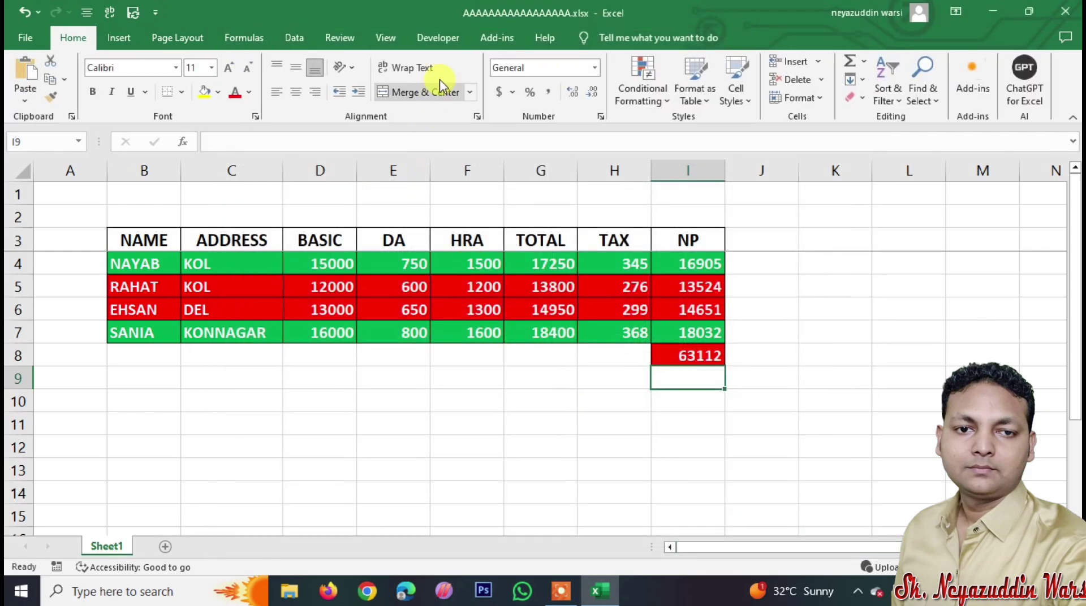
left_click(448, 42)
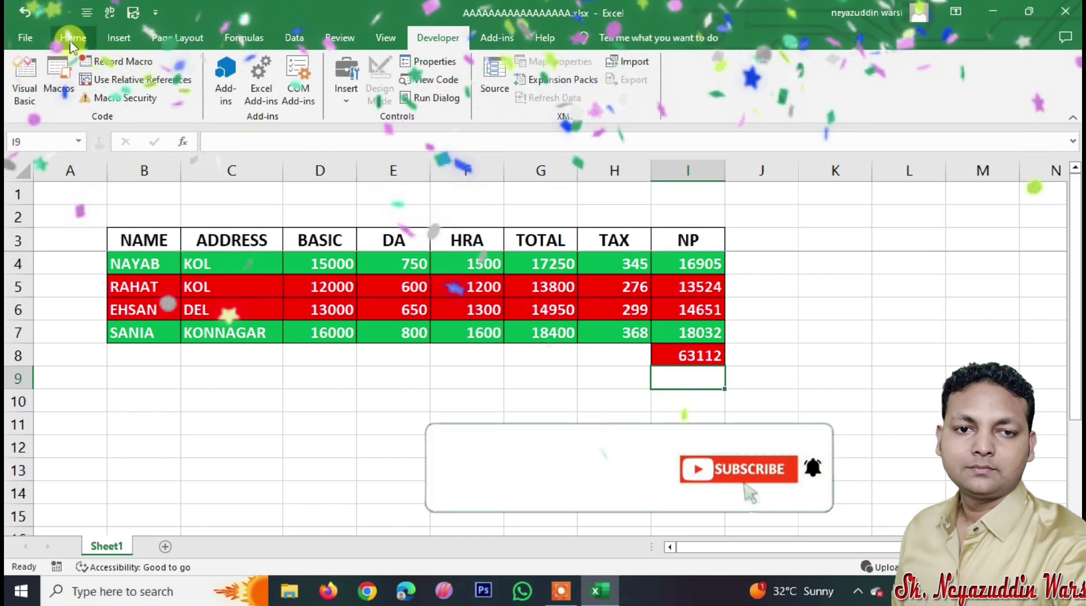
left_click(72, 39)
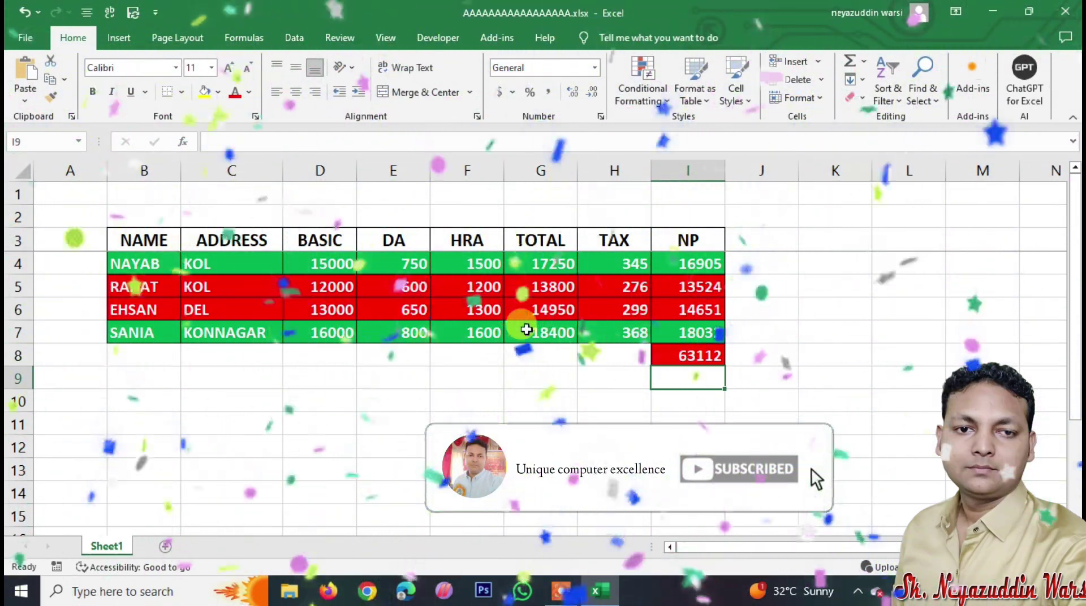